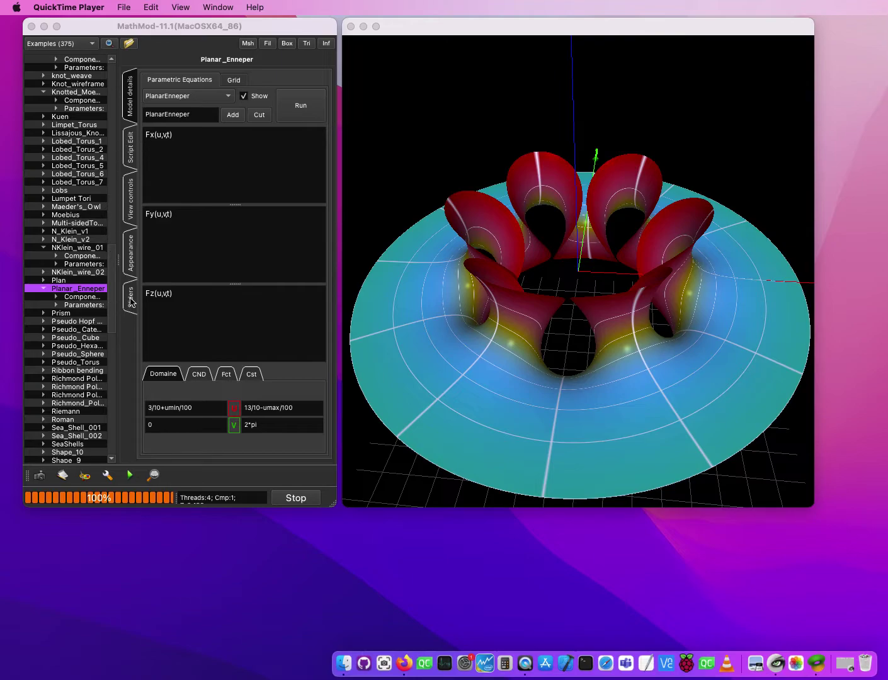
left_click(136, 28)
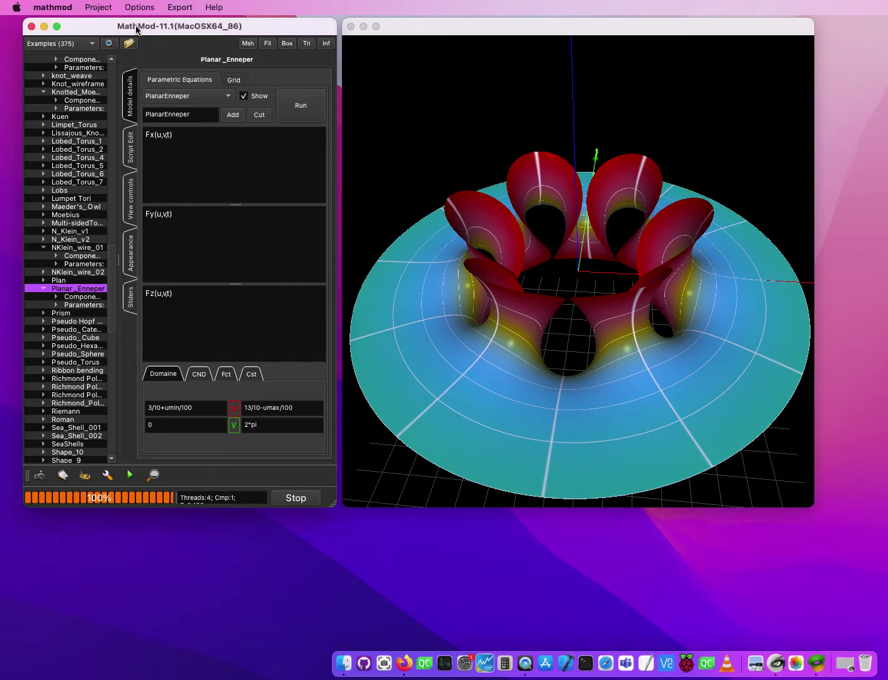
left_click(100, 8)
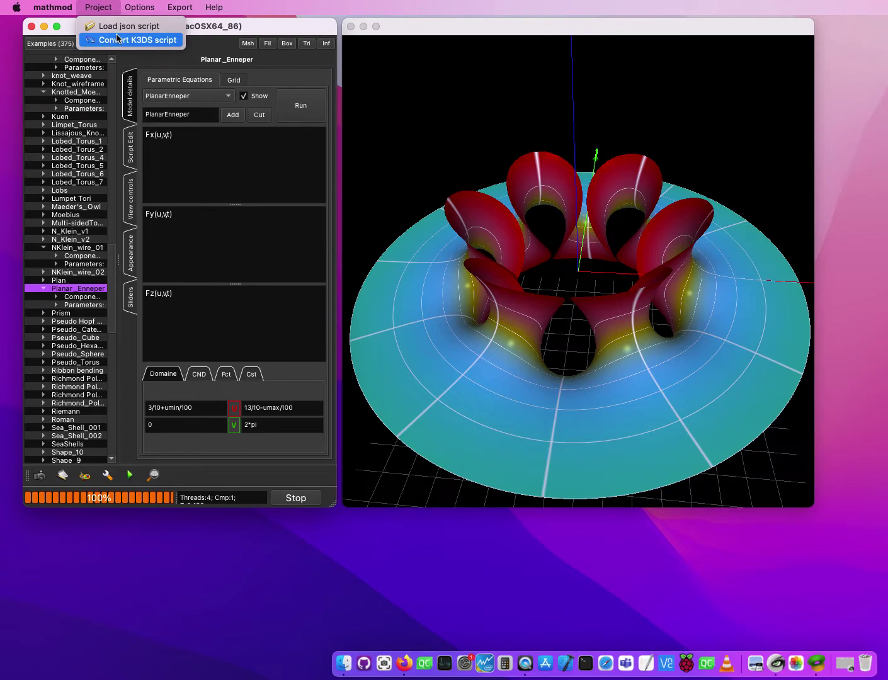
mouse_move(139, 8)
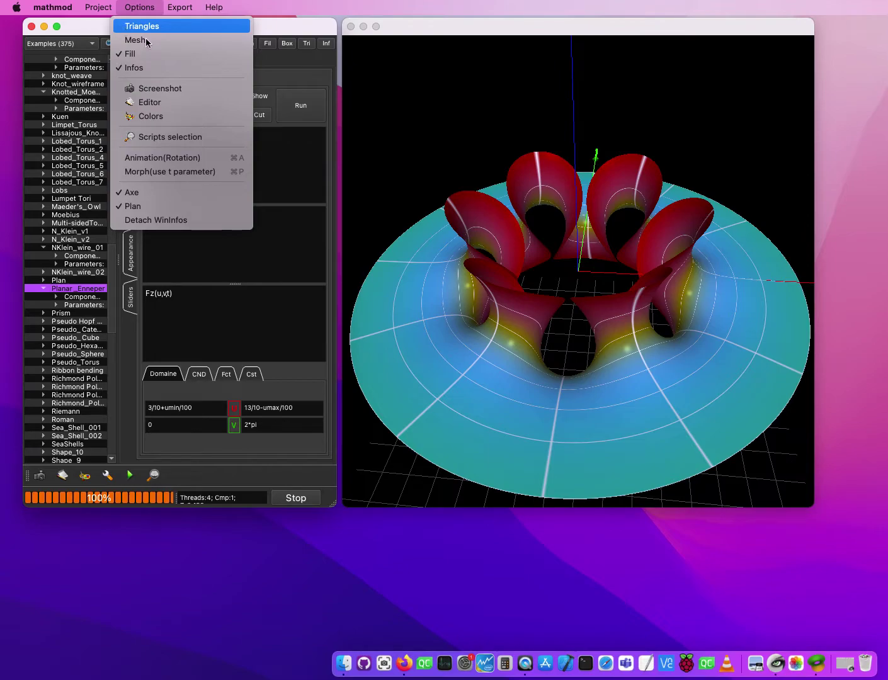
left_click(603, 331)
- Show the triangles of the Planar_Enneper surface for a close look from several distances, and hide them again
left_click_drag(606, 331, 546, 342)
right_click_drag(544, 342, 520, 382)
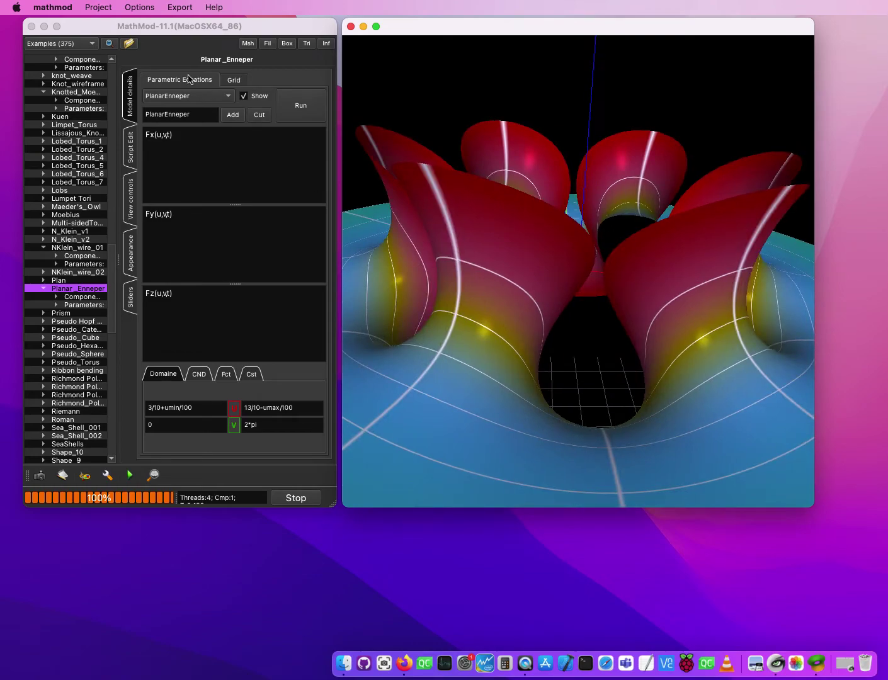
left_click(139, 9)
left_click(133, 26)
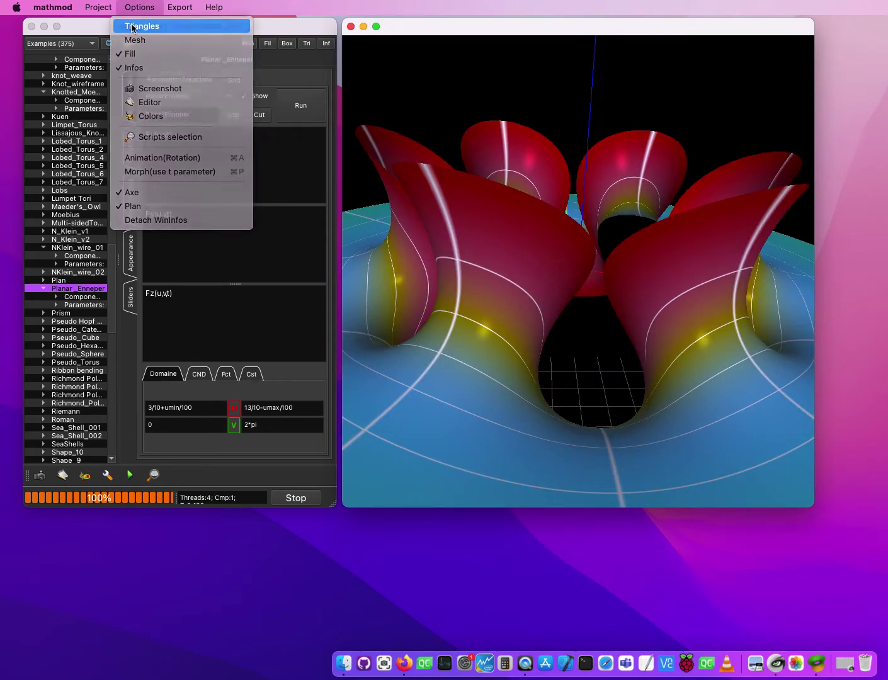
right_click_drag(485, 311, 503, 319)
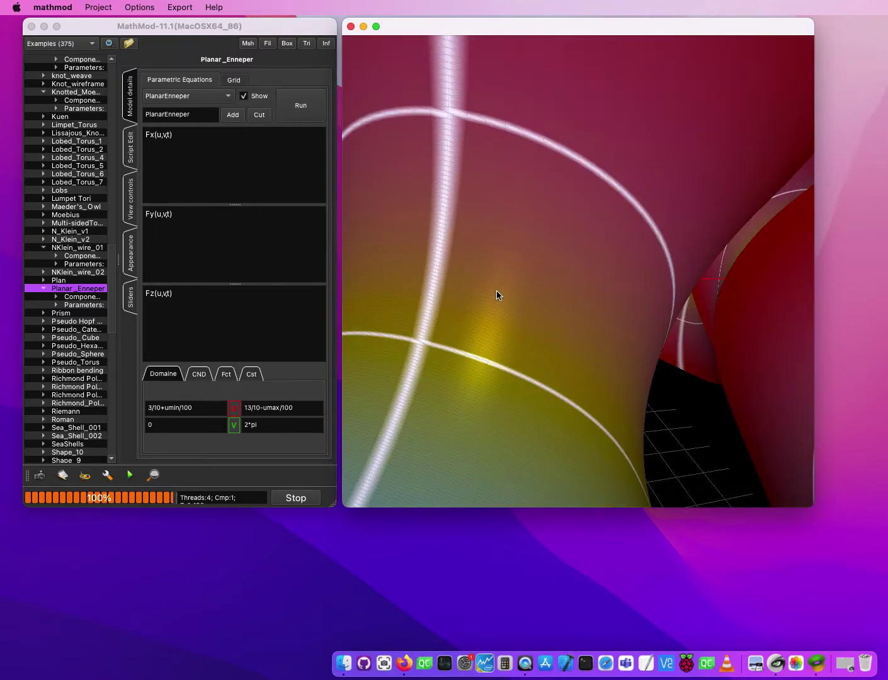
right_click_drag(501, 295, 505, 299)
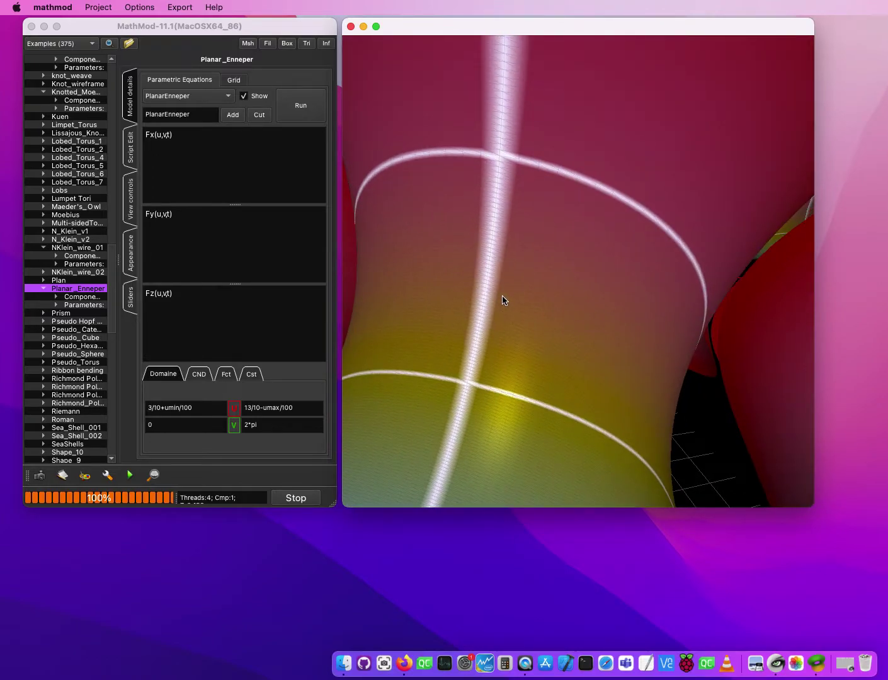
right_click_drag(494, 297, 492, 284)
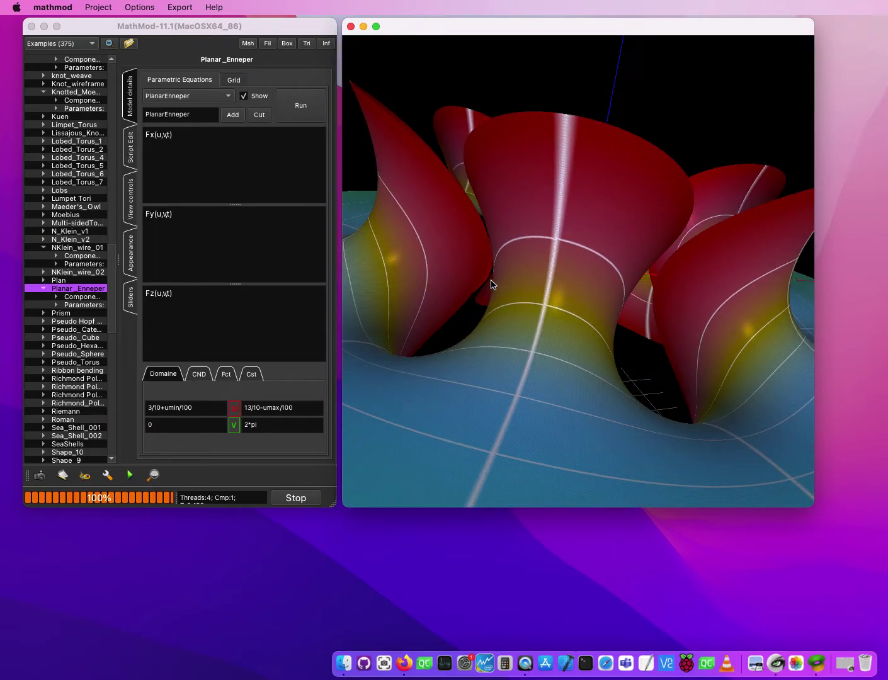
mouse_move(503, 317)
left_mouse_down()
mouse_move(410, 329)
mouse_move(414, 345)
mouse_move(463, 375)
mouse_move(493, 373)
mouse_move(506, 359)
mouse_move(494, 317)
left_mouse_up()
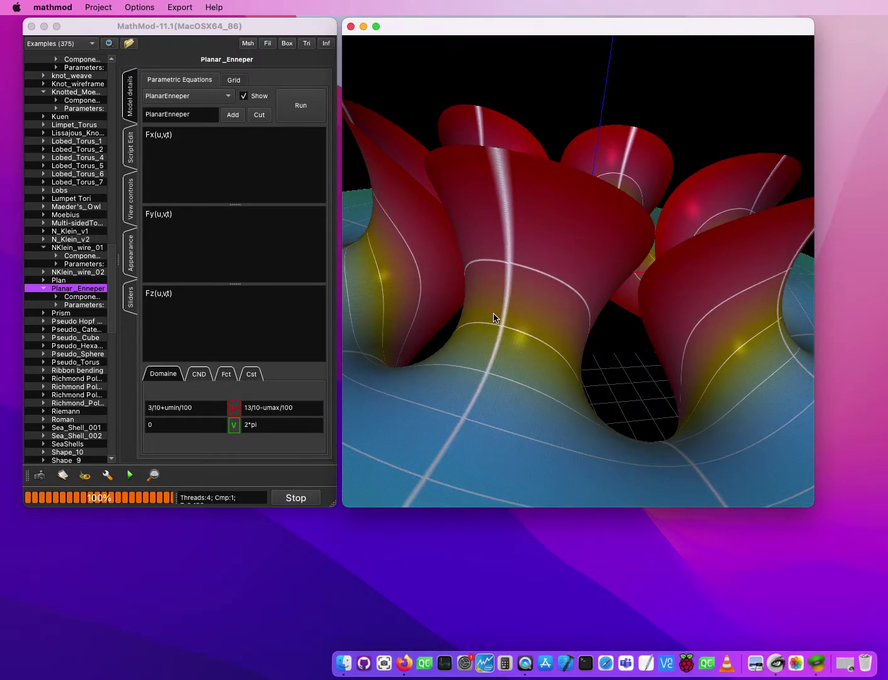
left_click(133, 7)
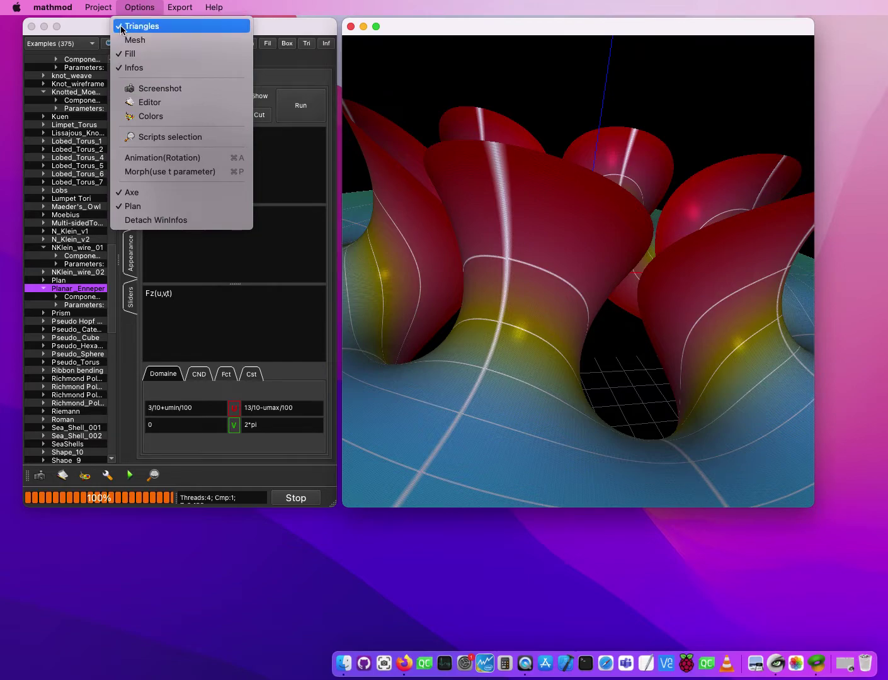
left_click(131, 25)
- Turn on the mesh display for the Planar_Enneper surface
left_click(130, 6)
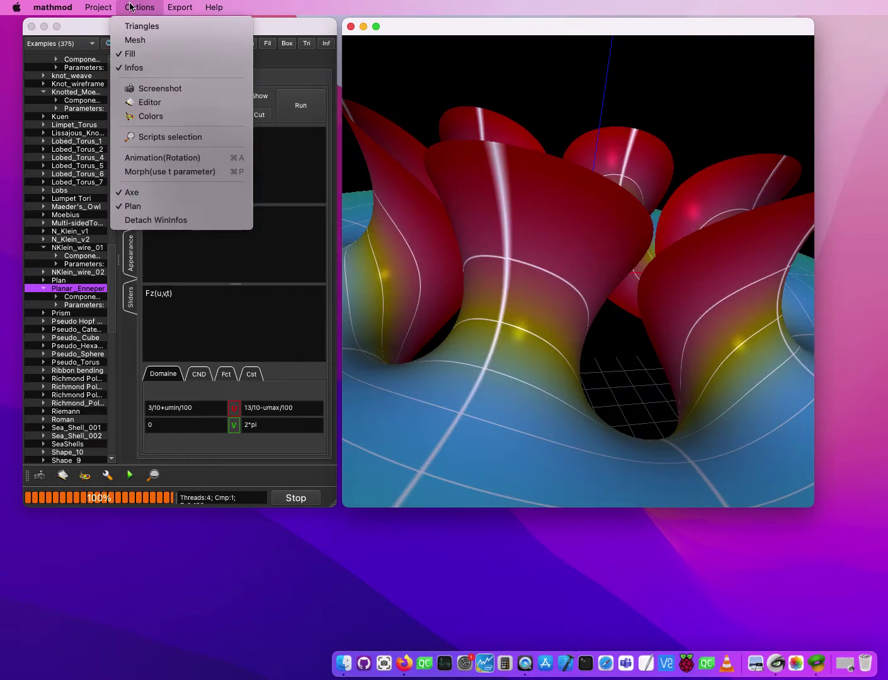
left_click(129, 40)
left_click(142, 8)
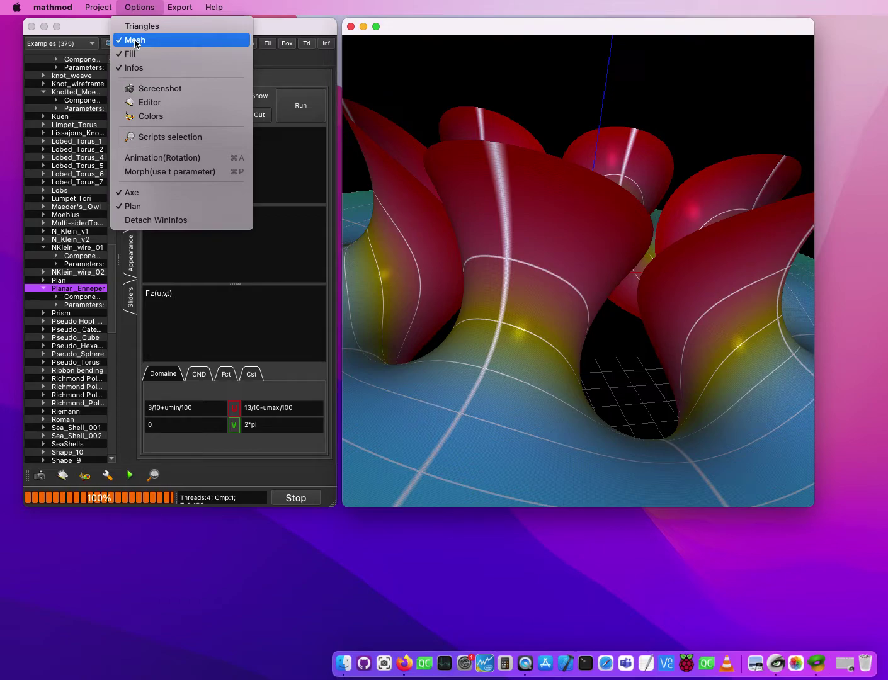
left_click(489, 291)
- Examine the mesh lines on the Planar_Enneper surface up close and from several angles
scroll(490, 292, "up", 3)
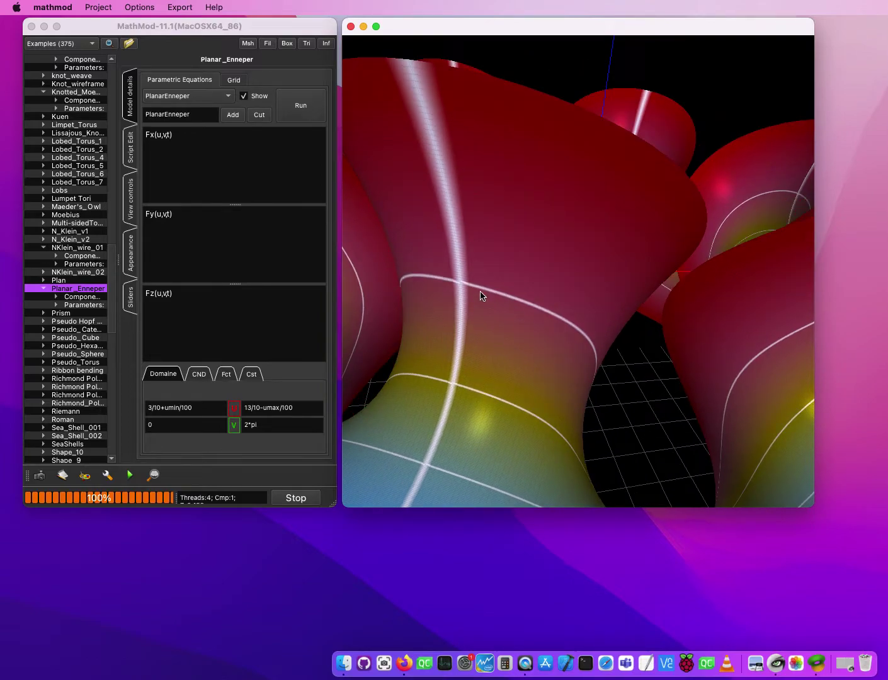
scroll(456, 276, "up", 2)
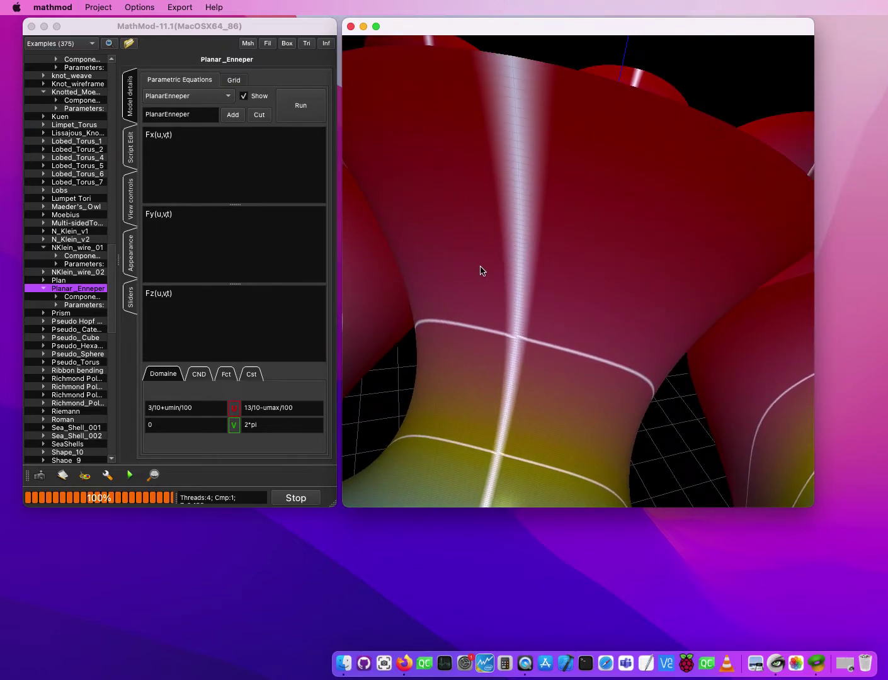
scroll(480, 272, "up", 2)
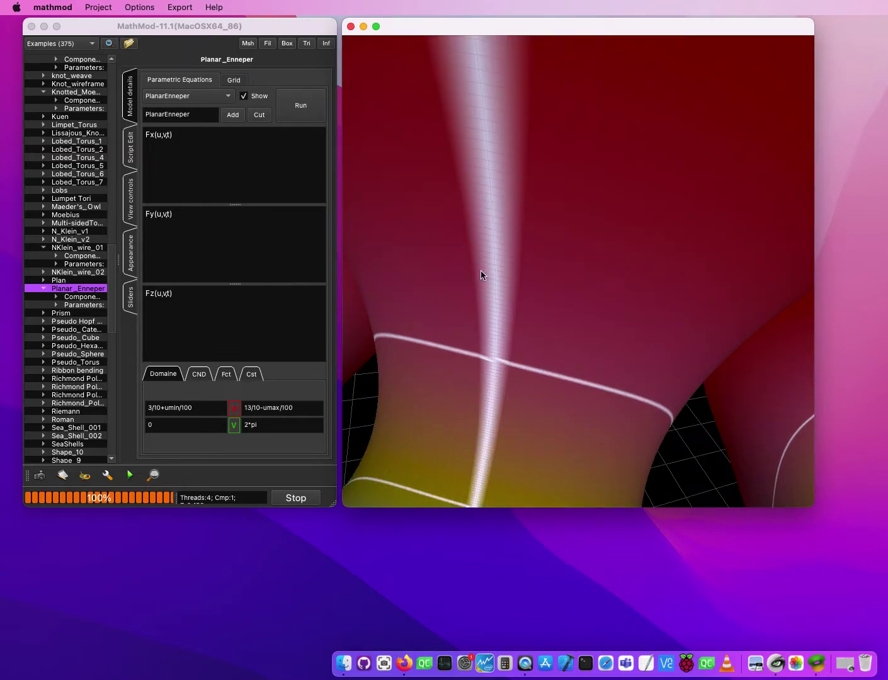
left_click_drag(489, 264, 493, 277)
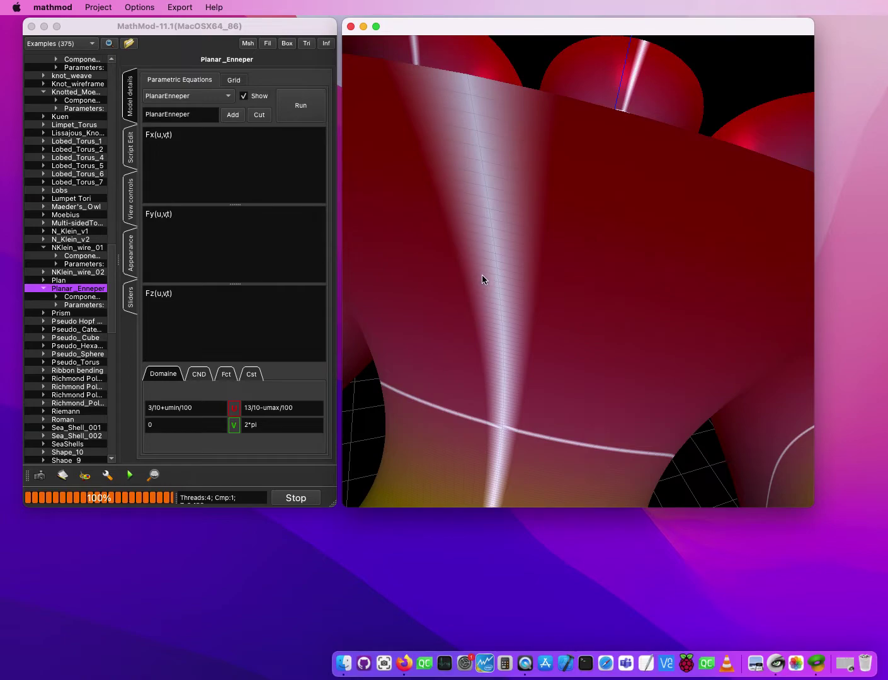
left_click_drag(511, 281, 523, 300)
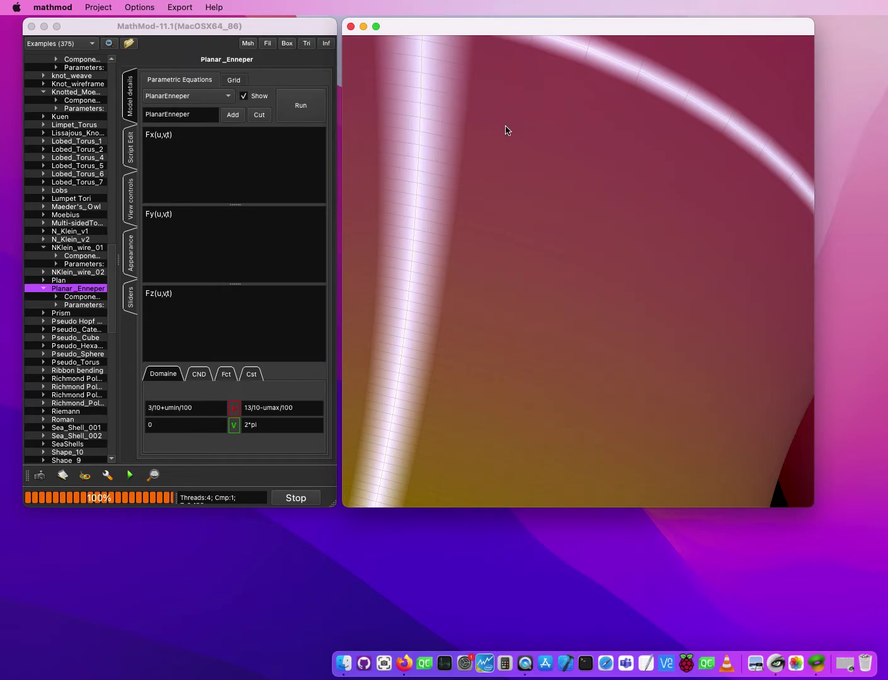
left_click_drag(505, 266, 485, 334)
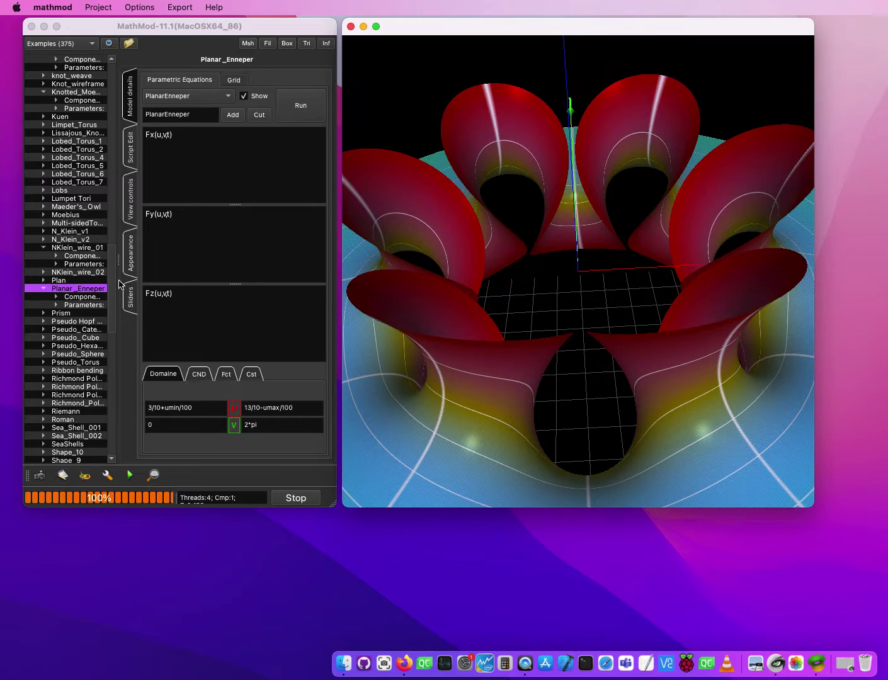
left_click_drag(396, 367, 456, 343)
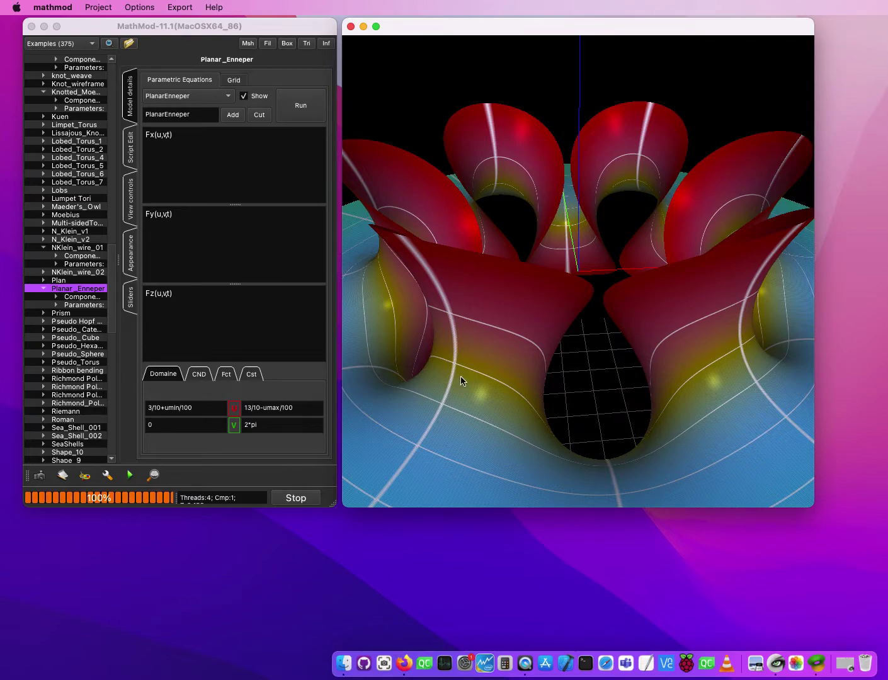
left_click_drag(470, 379, 473, 359)
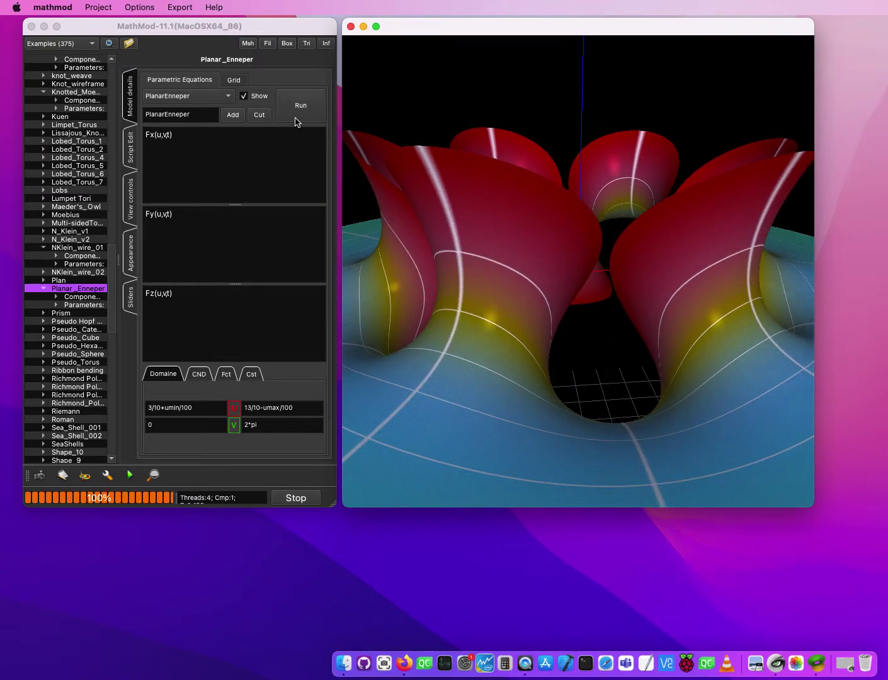
- Switch the mesh display off and back on to compare the surface with and without it
left_click(207, 26)
left_click(142, 7)
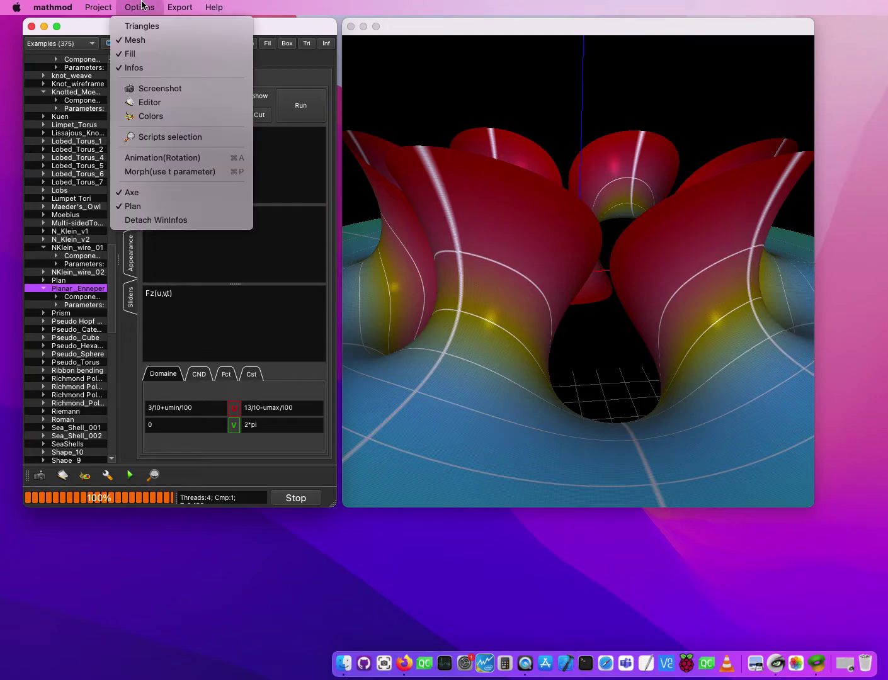
left_click(131, 40)
left_click(137, 9)
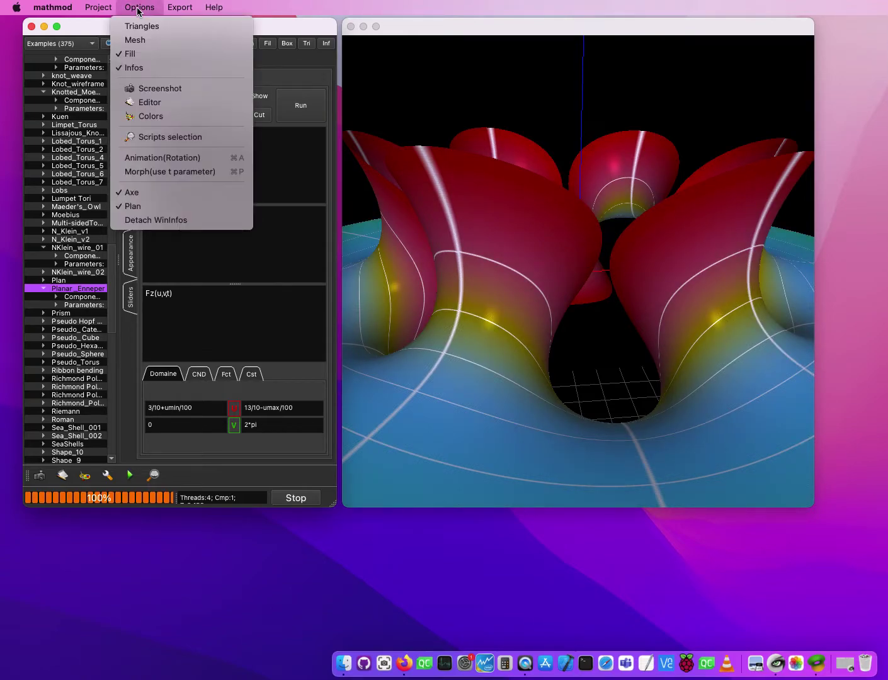
left_click(134, 39)
- Hide the surface fill so that only the mesh is drawn, and view it from another angle
left_click(142, 8)
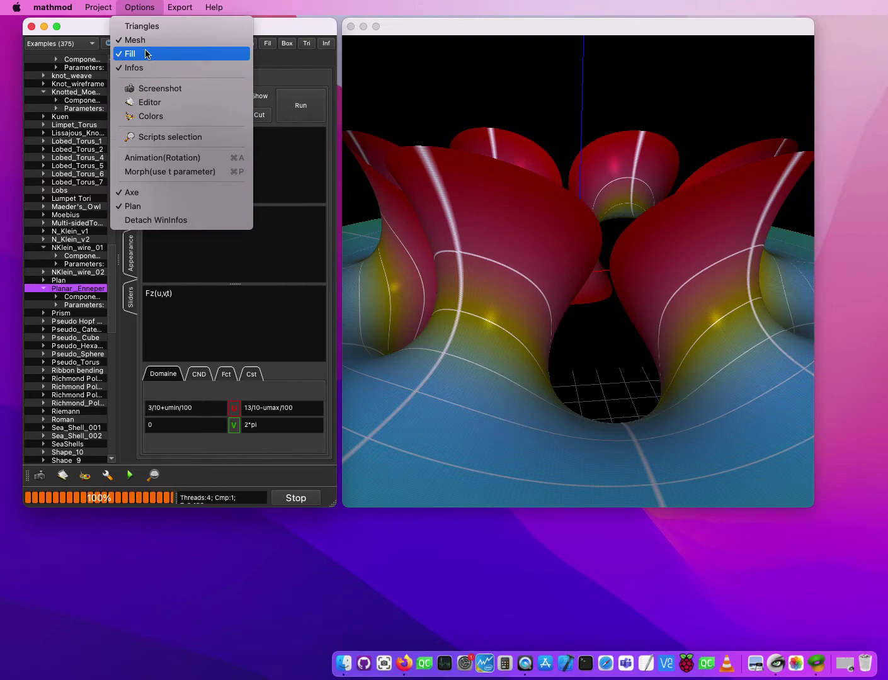
left_click(147, 54)
mouse_move(554, 271)
left_mouse_down()
mouse_move(530, 294)
mouse_move(548, 336)
mouse_move(580, 326)
mouse_move(540, 244)
mouse_move(555, 302)
mouse_move(555, 285)
mouse_move(594, 278)
mouse_move(643, 373)
mouse_move(617, 347)
mouse_move(491, 322)
mouse_move(567, 357)
mouse_move(637, 350)
mouse_move(573, 298)
mouse_move(564, 275)
left_mouse_up()
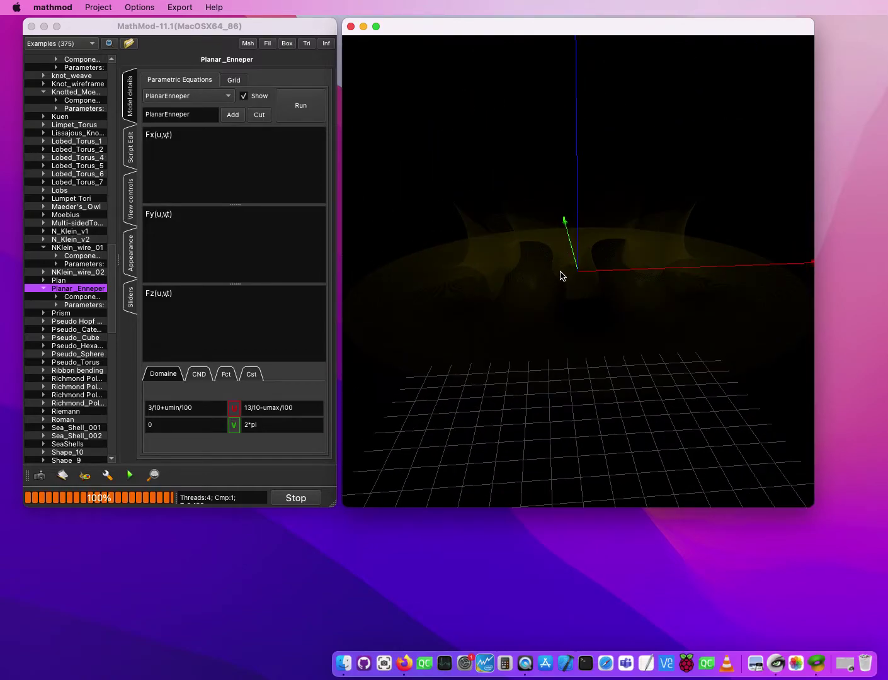
- Choose Grid in the appearance colour settings and raise its Trans value to the maximum
left_click(131, 153)
left_click(128, 205)
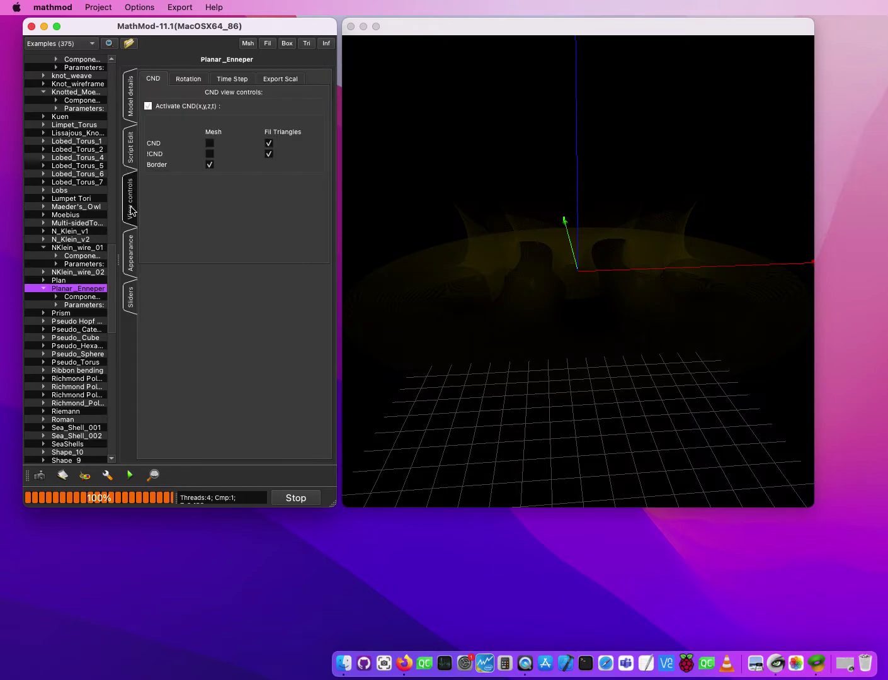
left_click(133, 247)
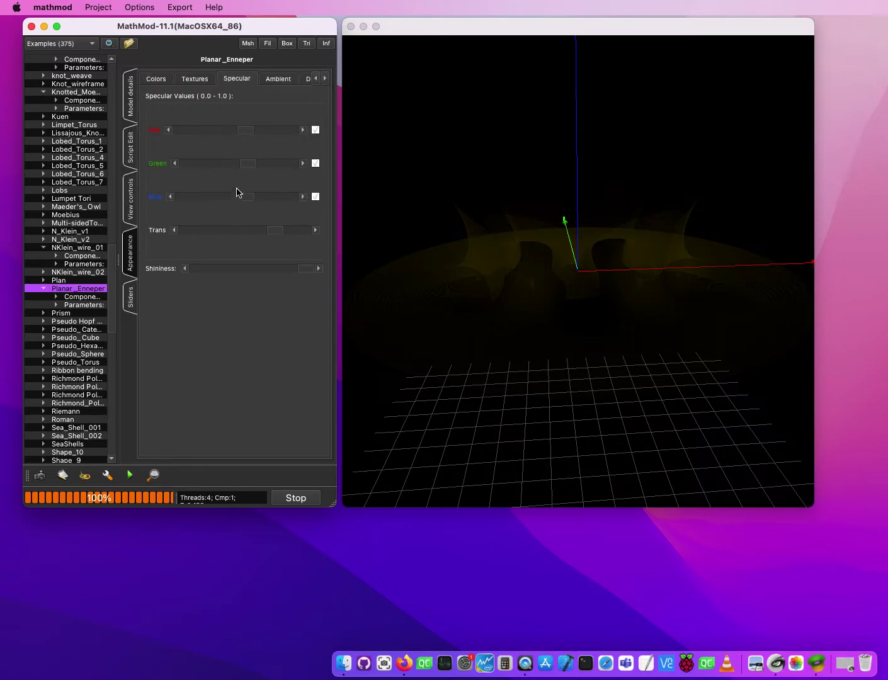
left_click(154, 79)
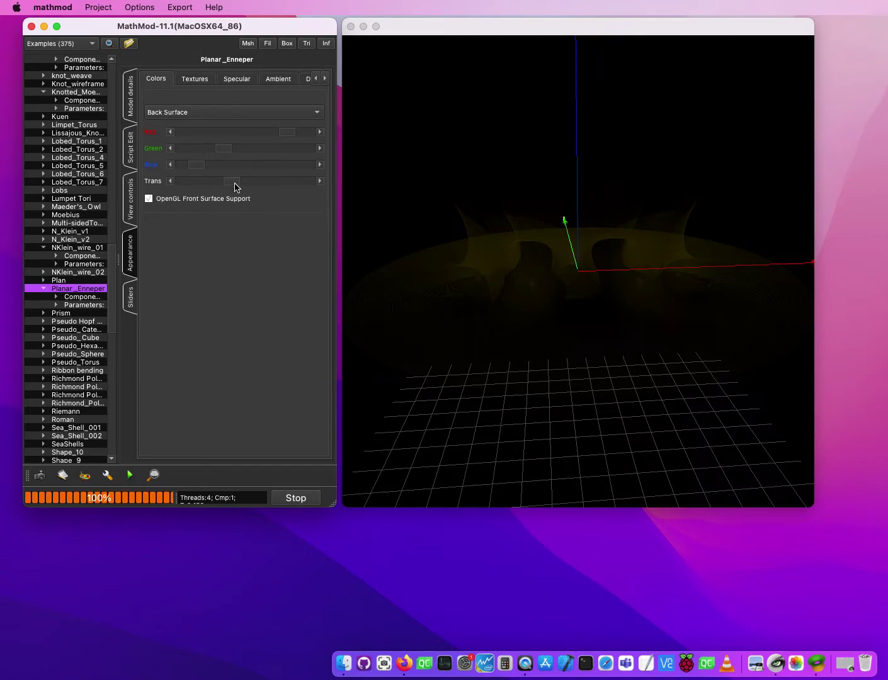
left_click(230, 113)
left_click(212, 126)
left_click_drag(234, 182, 317, 192)
left_click_drag(620, 268, 666, 295)
scroll(656, 307, "up", 10)
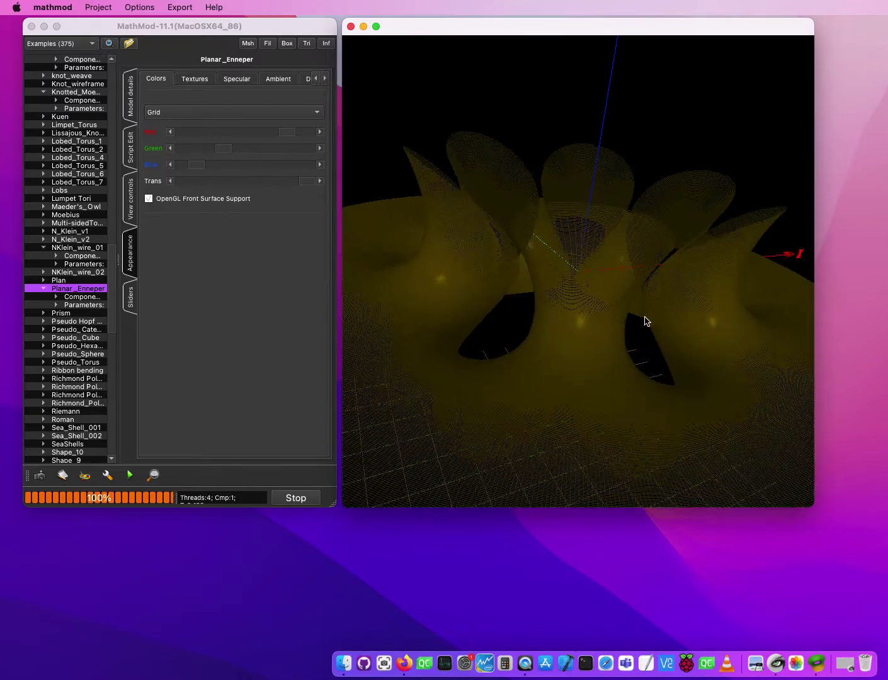
- Lower the grid's Trans value to about a third of its range
left_click_drag(633, 336, 570, 337)
left_click_drag(305, 181, 237, 182)
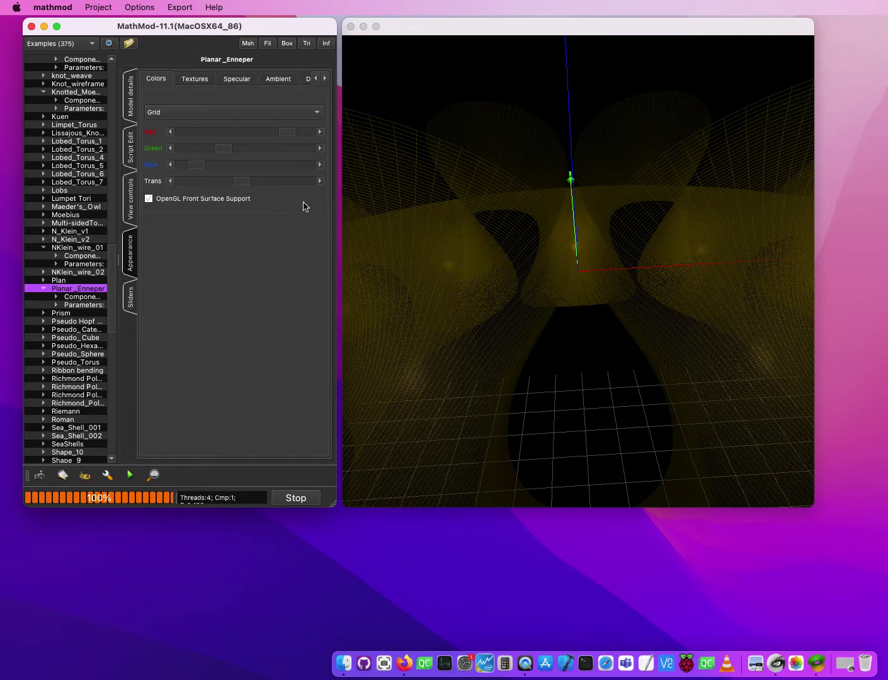
left_click_drag(242, 184, 236, 184)
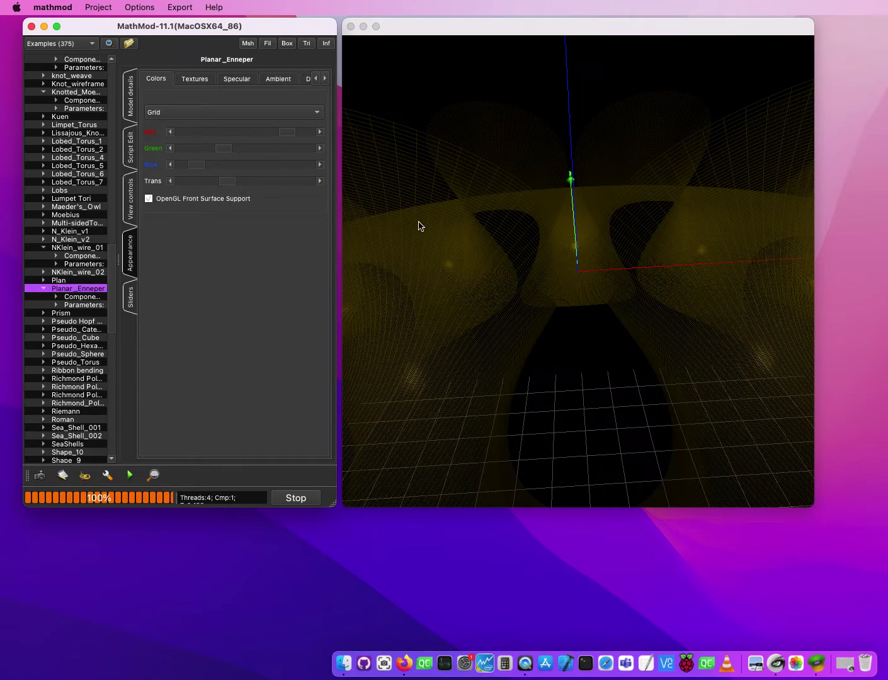
- Show the surface fill again together with the mesh and view the whole shape
left_click(140, 8)
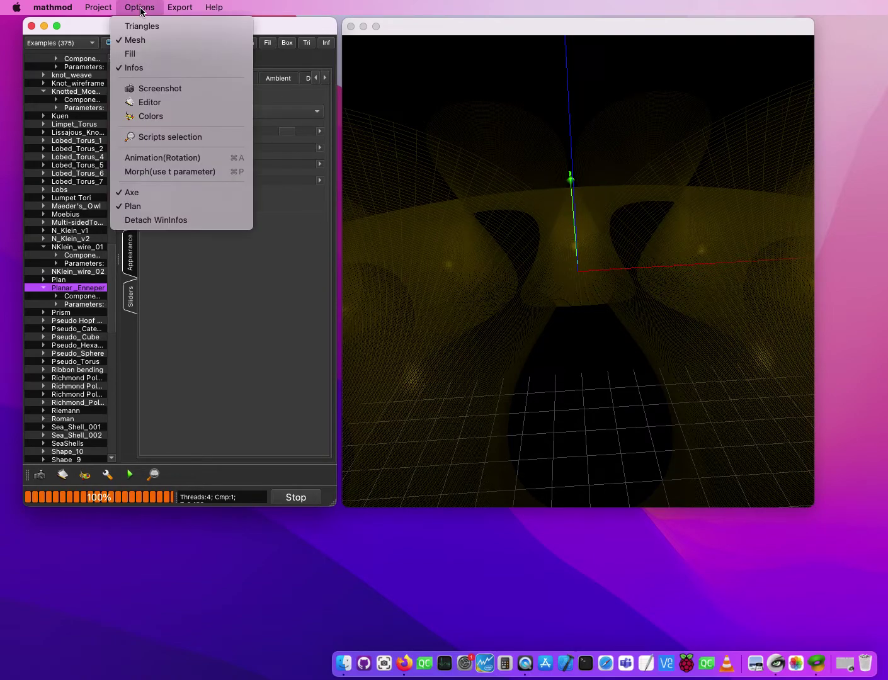
left_click(135, 55)
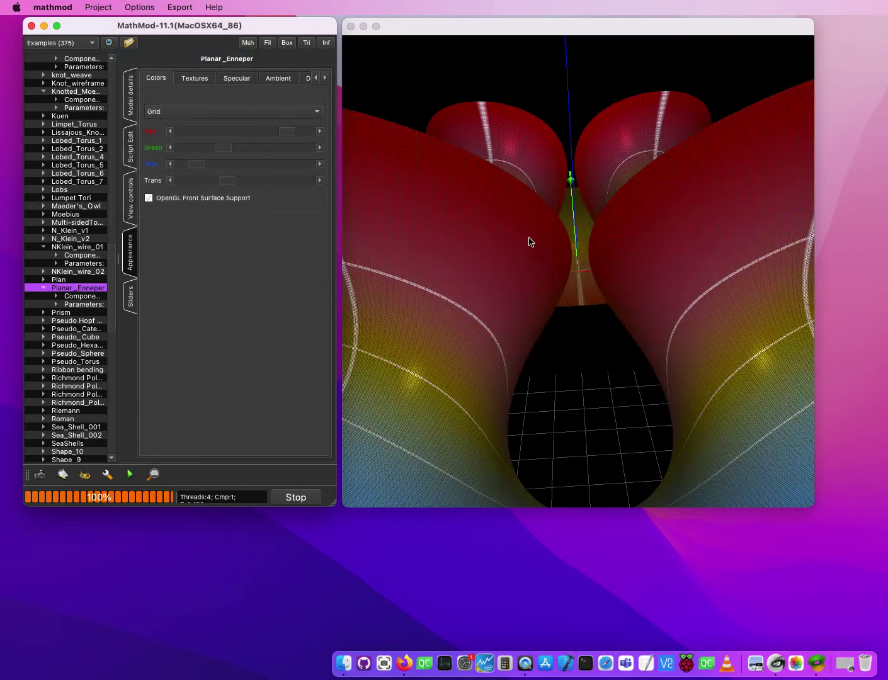
scroll(548, 250, "down", 3)
left_click_drag(547, 236, 556, 267)
- Reduce the grid's Trans value to about a tenth of its range so the mesh lines look fainter
left_click(226, 183)
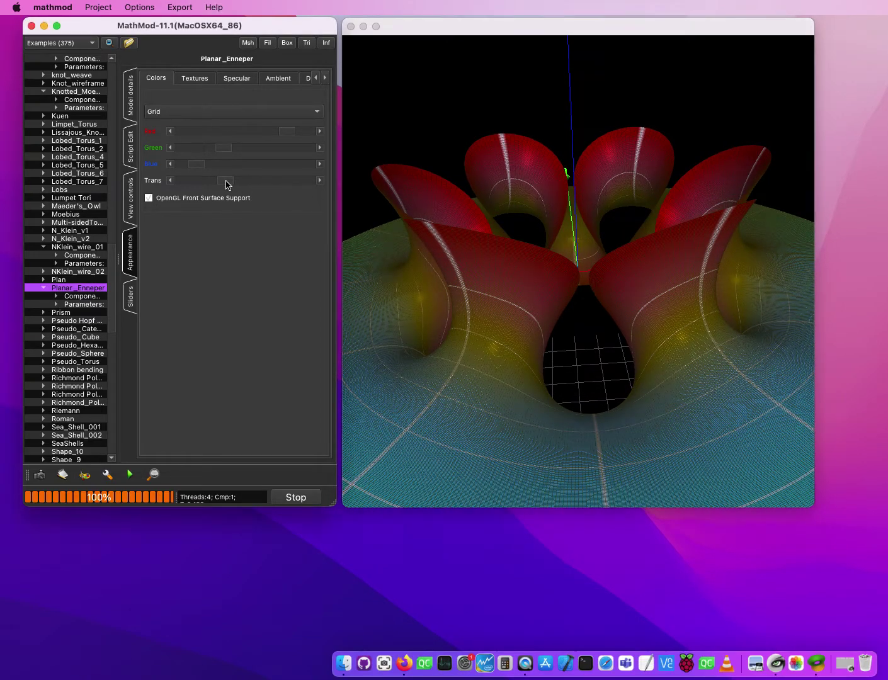
left_click_drag(219, 184, 198, 186)
right_click(198, 187)
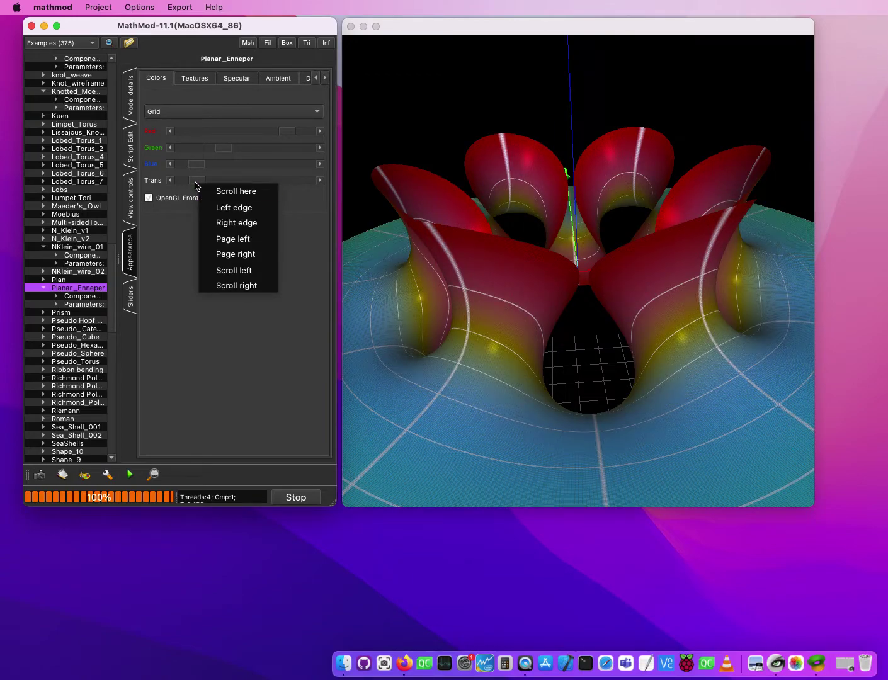
left_click(195, 185)
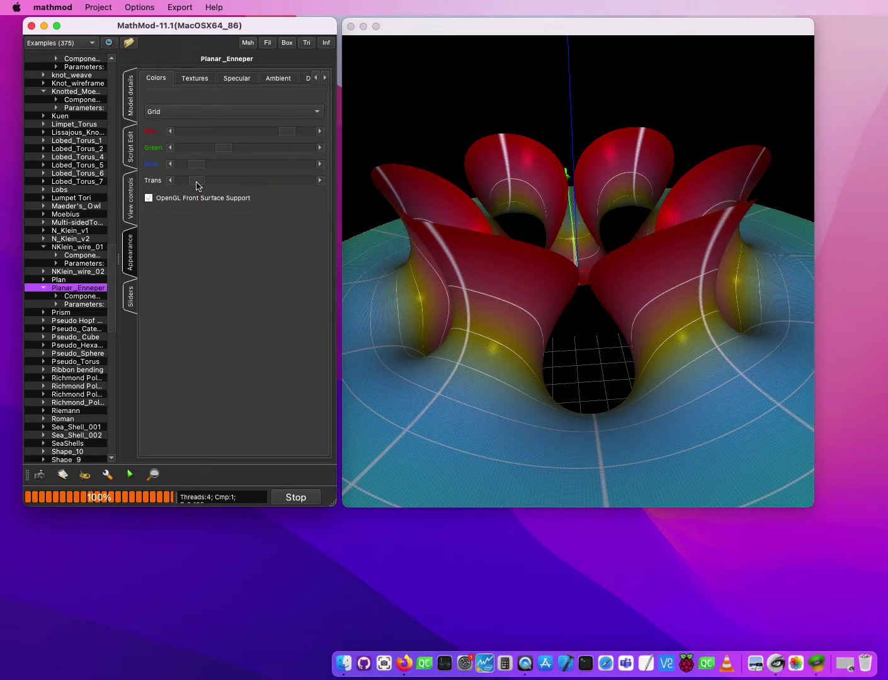
- Show the Infos overlay with the surface's grid and geometry details in the 3D view
left_click(141, 6)
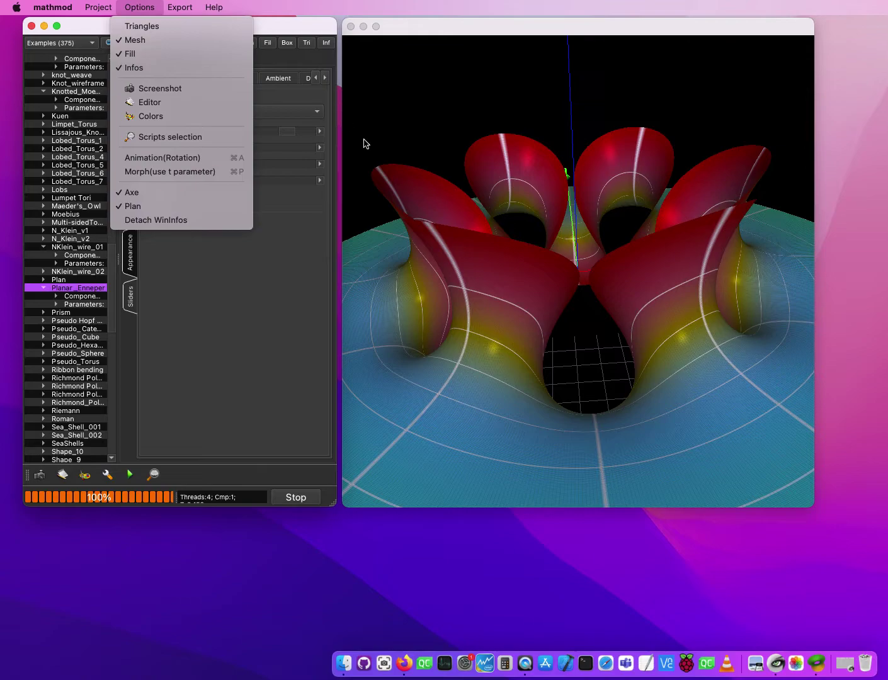
left_click(177, 72)
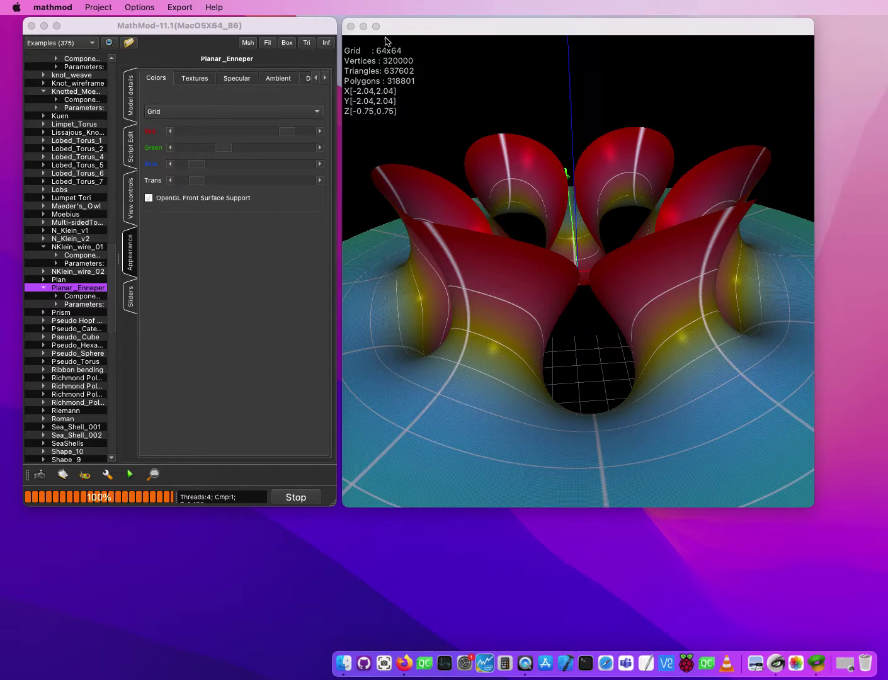
mouse_move(542, 242)
left_mouse_down()
mouse_move(531, 224)
mouse_move(542, 243)
mouse_move(533, 235)
left_mouse_up()
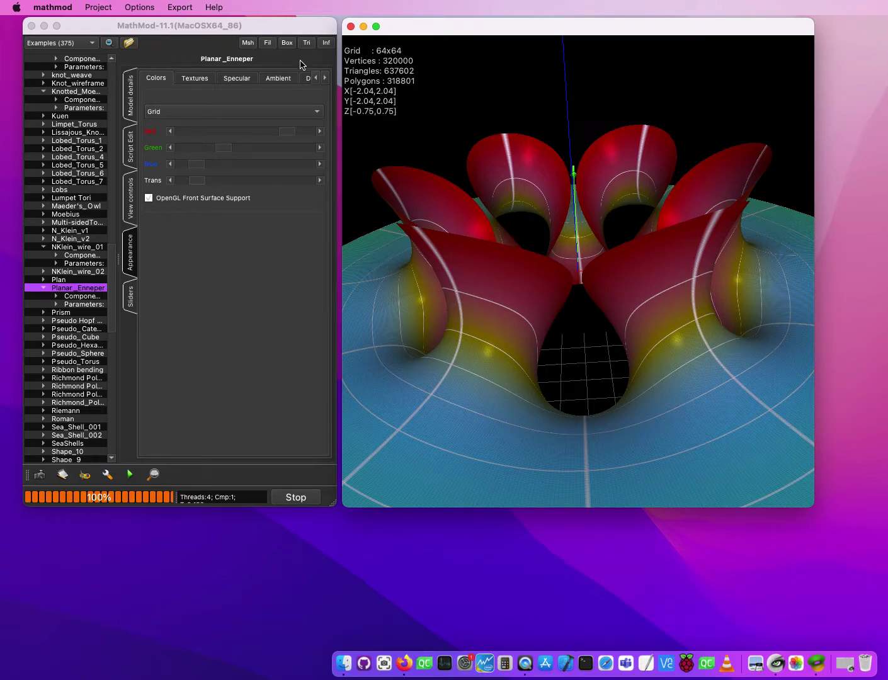
left_click(141, 8)
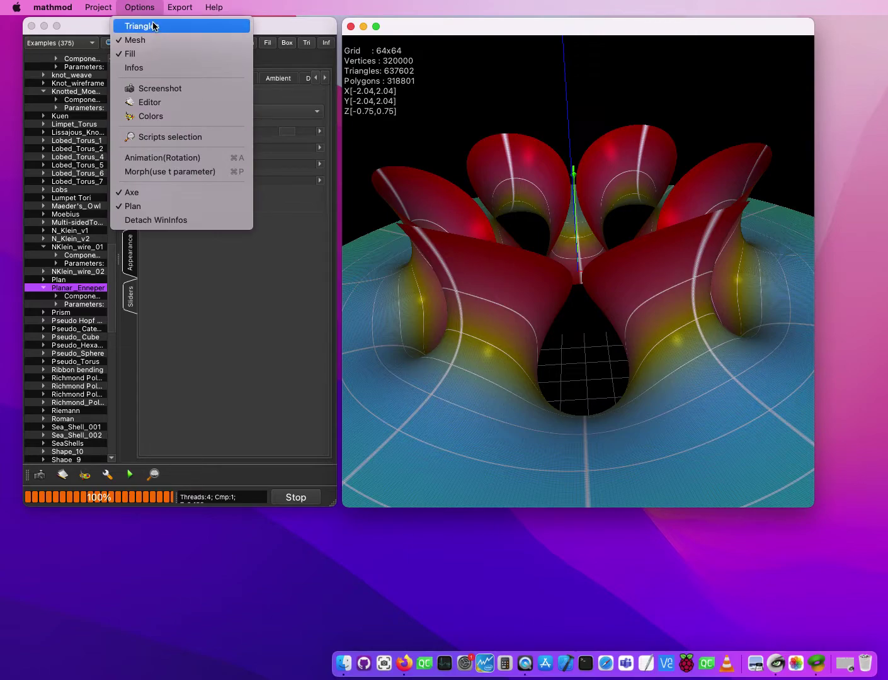
left_click(295, 60)
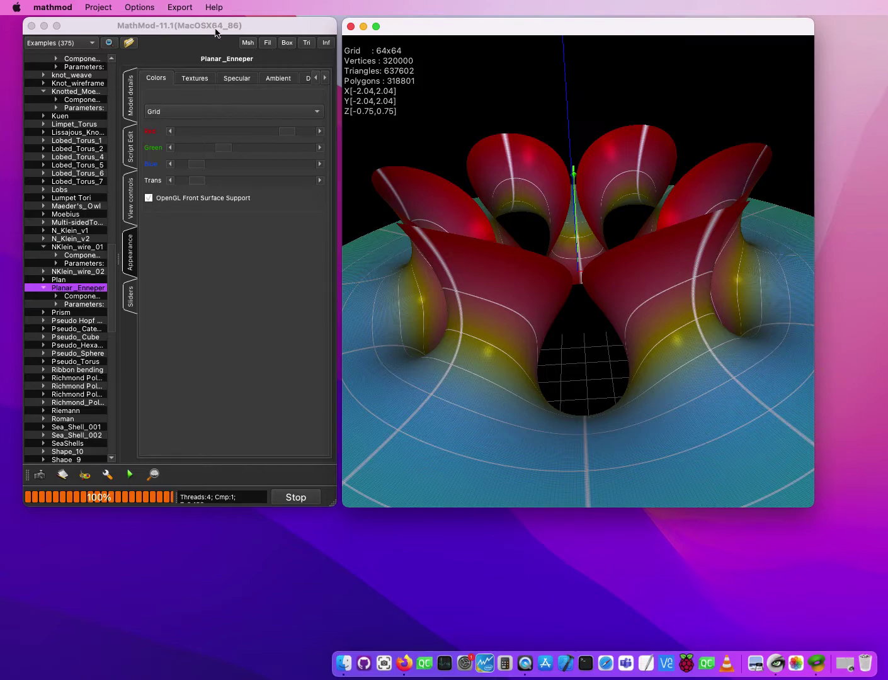
left_click(144, 9)
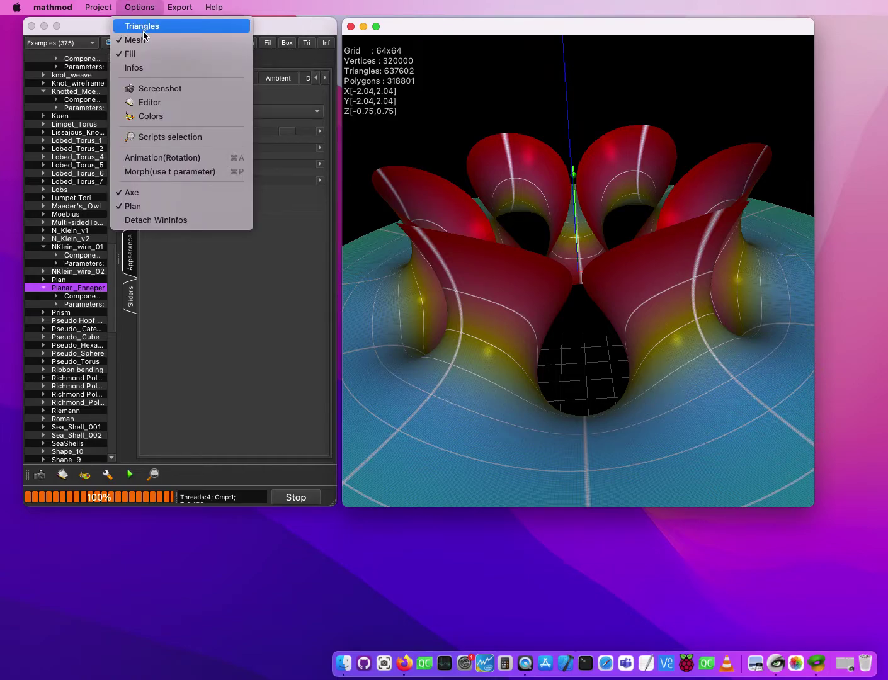
left_click(274, 25)
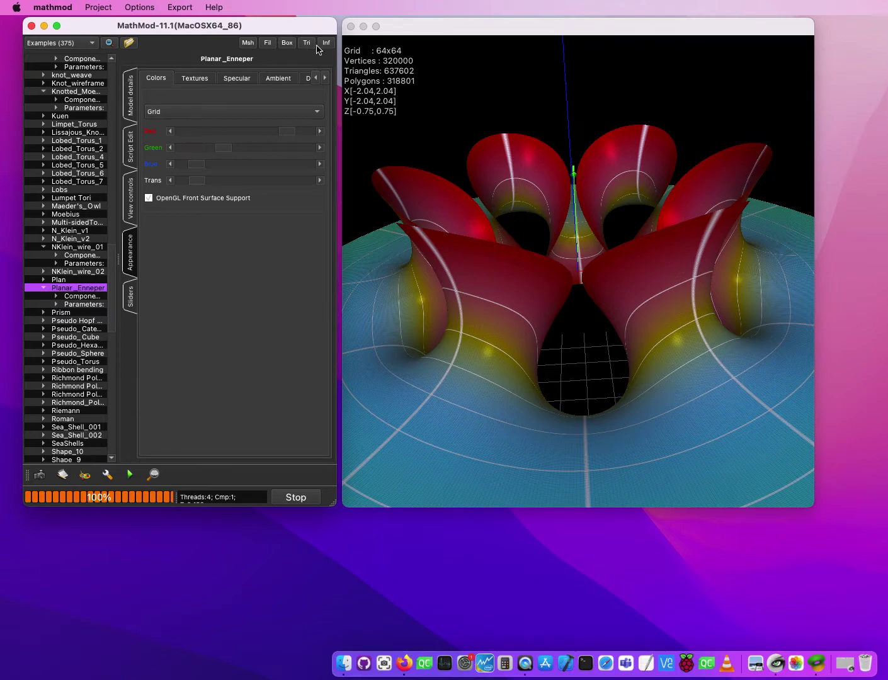
left_click(134, 7)
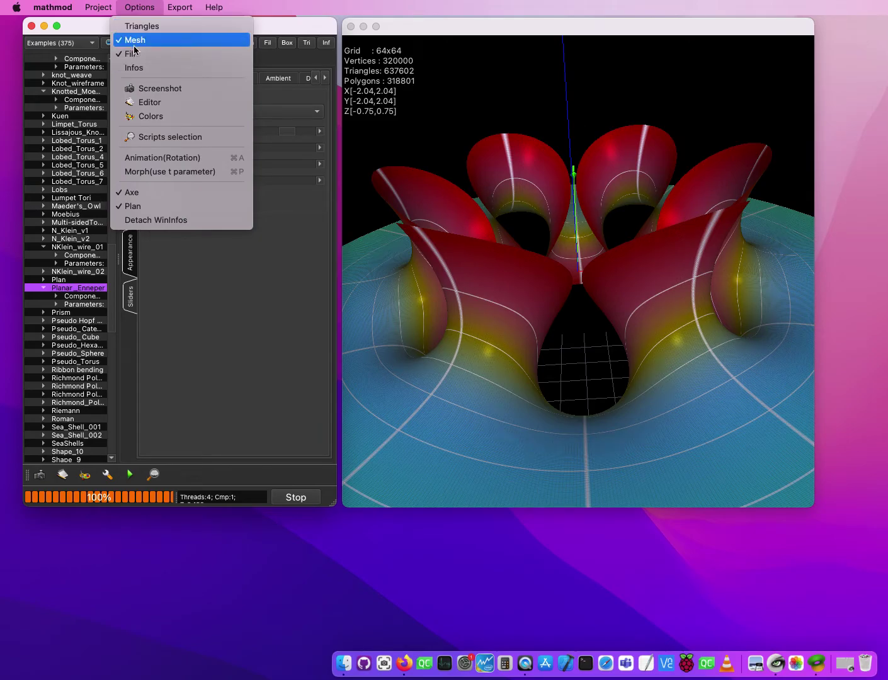
left_click(276, 60)
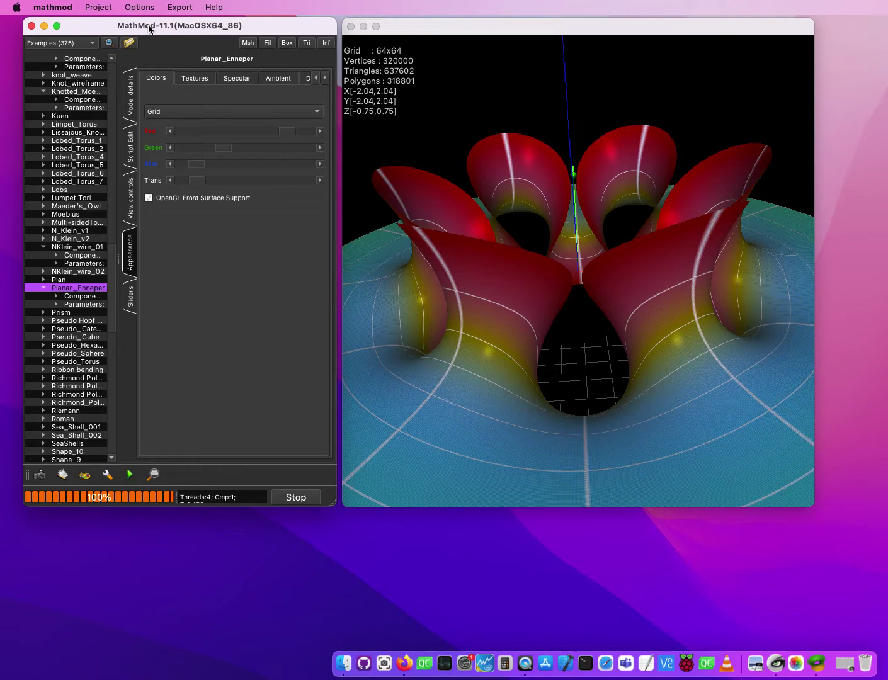
left_click(139, 8)
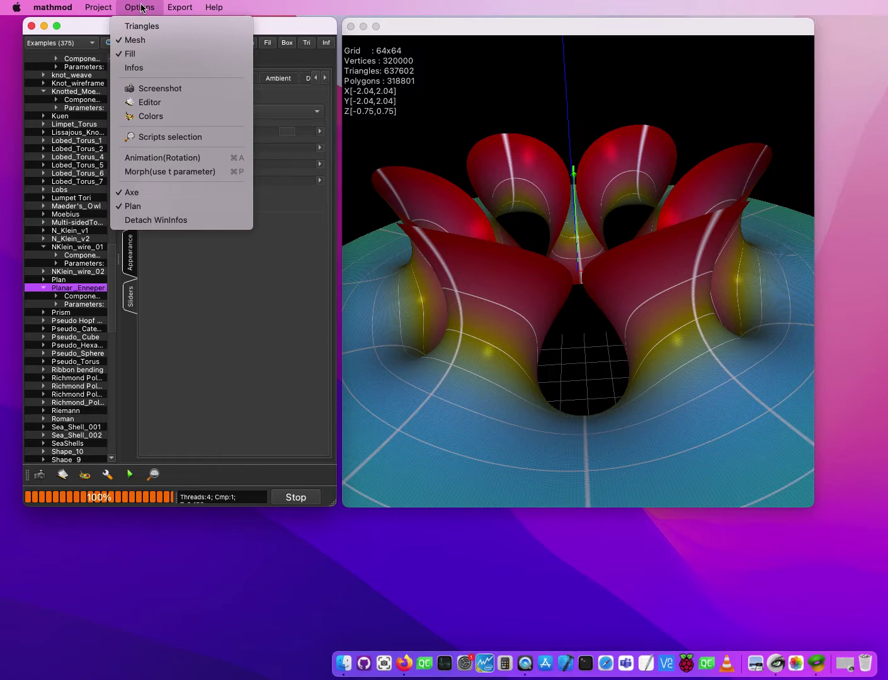
left_click(291, 67)
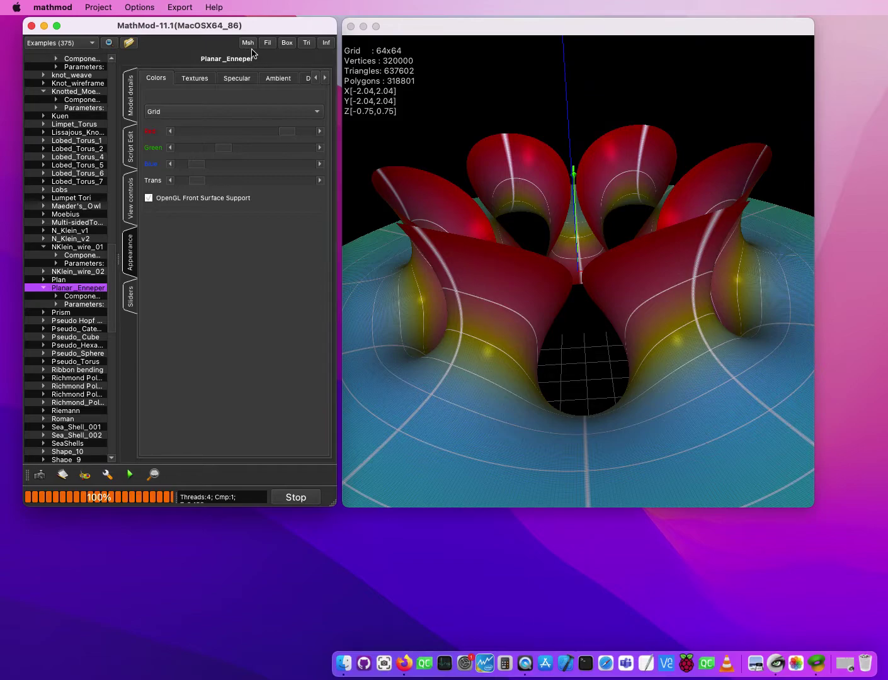
left_click(136, 9)
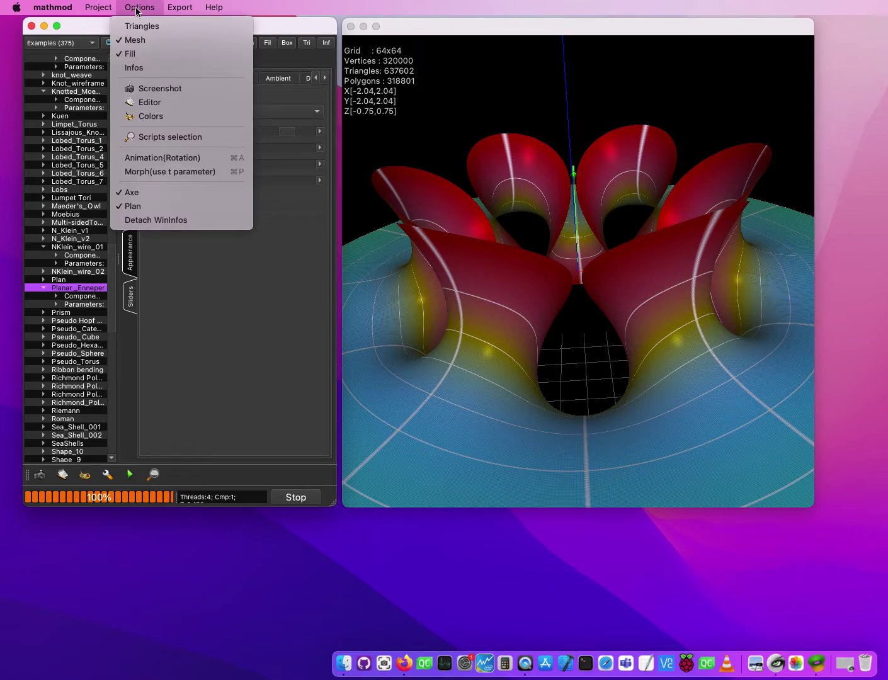
left_click(300, 29)
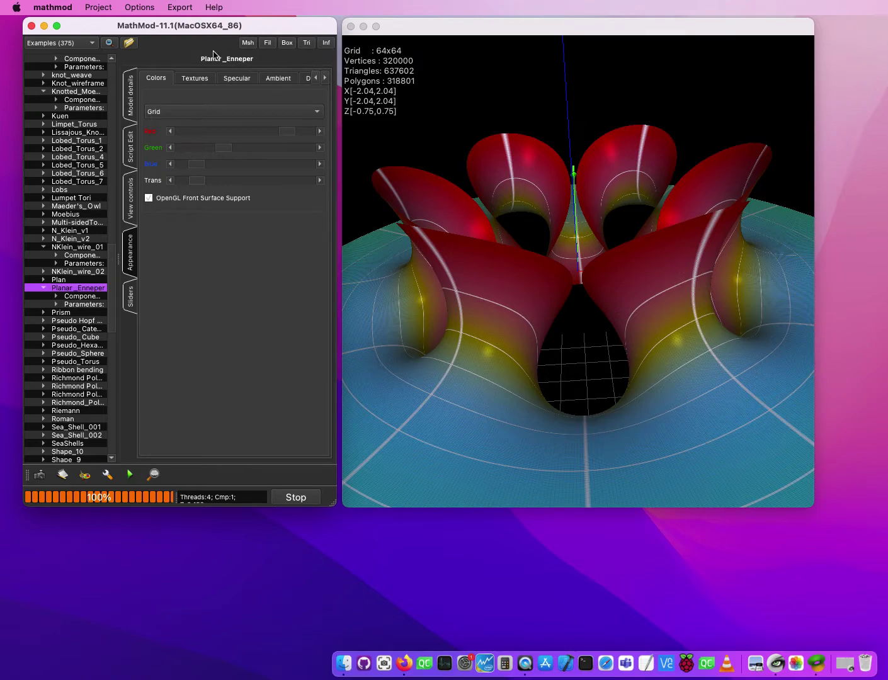
- Take a screenshot of the rendered surface and move its preview window off the 3D view
left_click(147, 7)
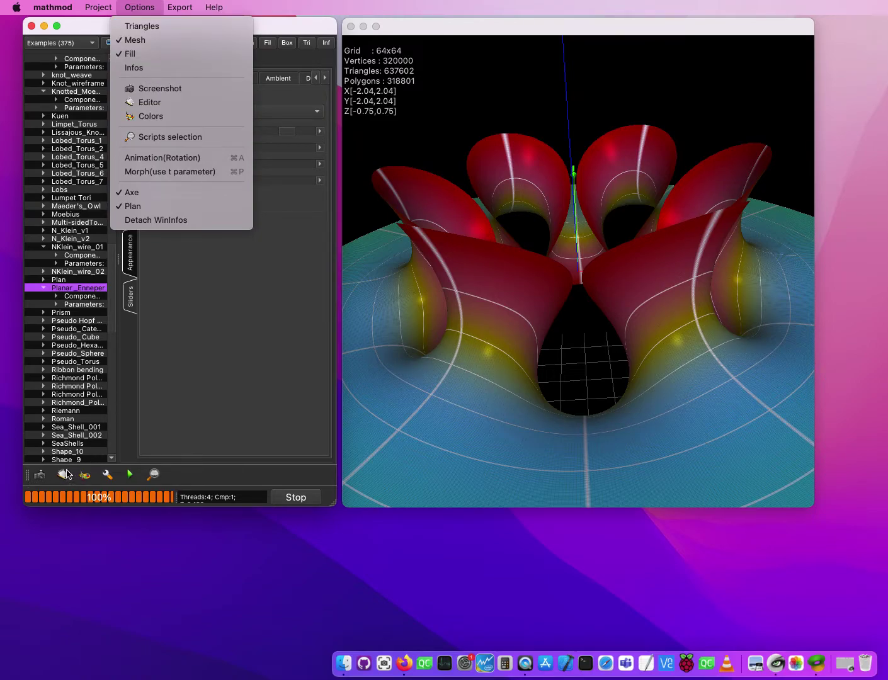
left_click(177, 92)
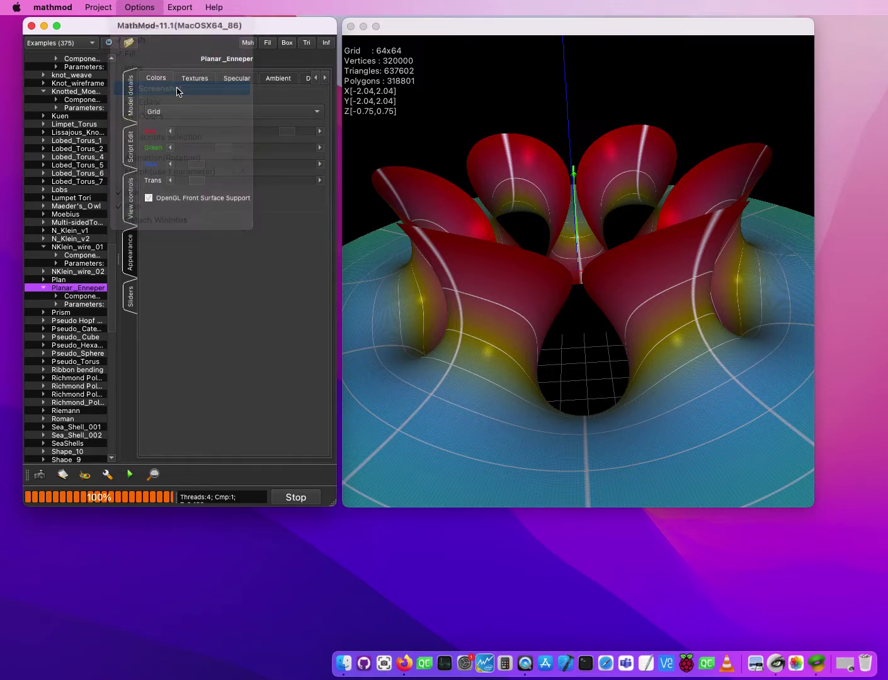
left_click_drag(645, 221, 275, 210)
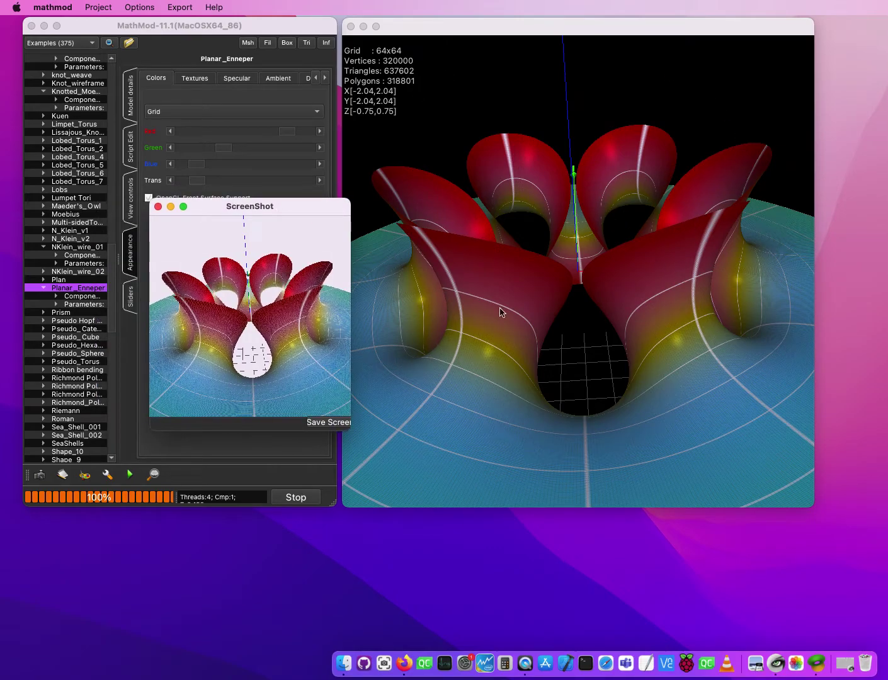
left_click_drag(586, 351, 594, 338)
scroll(594, 337, "up", 3)
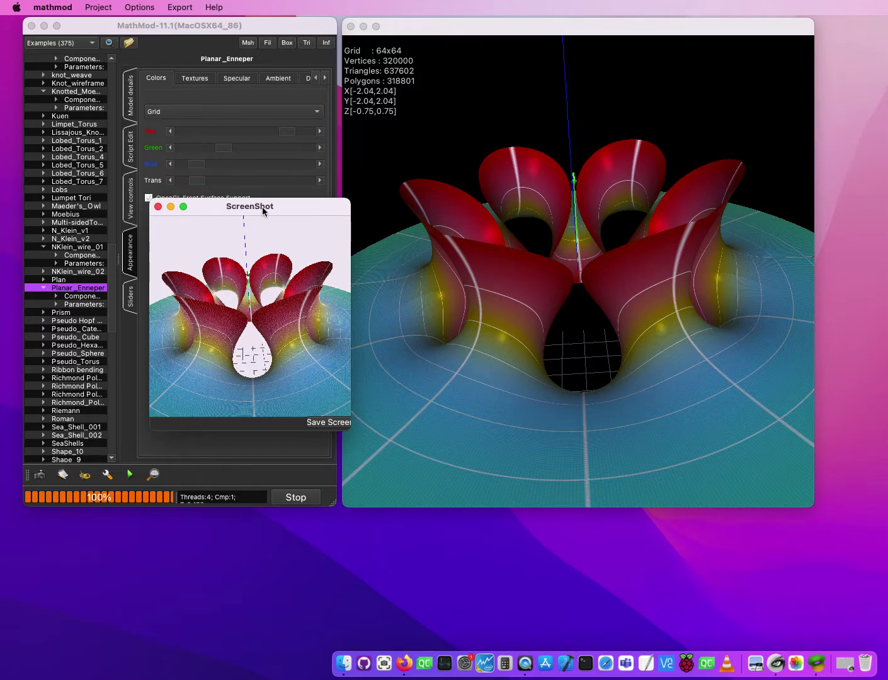
left_click_drag(263, 211, 254, 206)
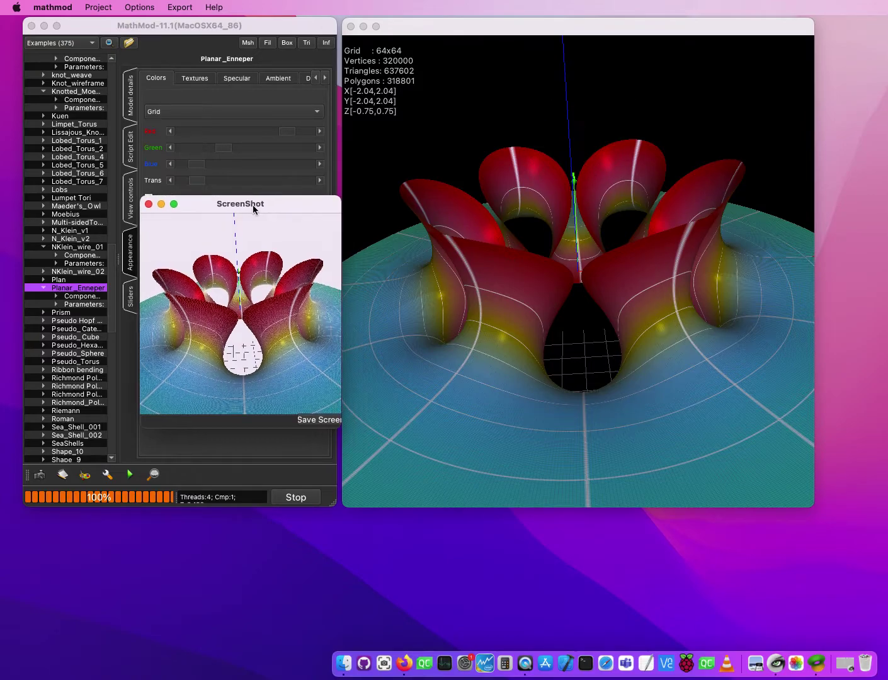
- Save the screenshot to the Desktop under the name sc2
left_click(317, 419)
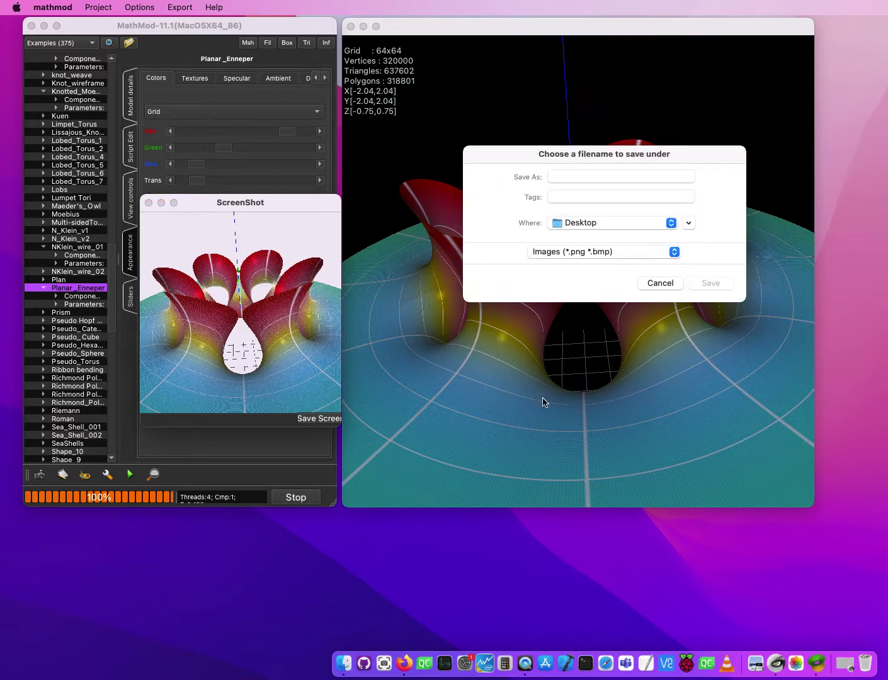
left_click(582, 175)
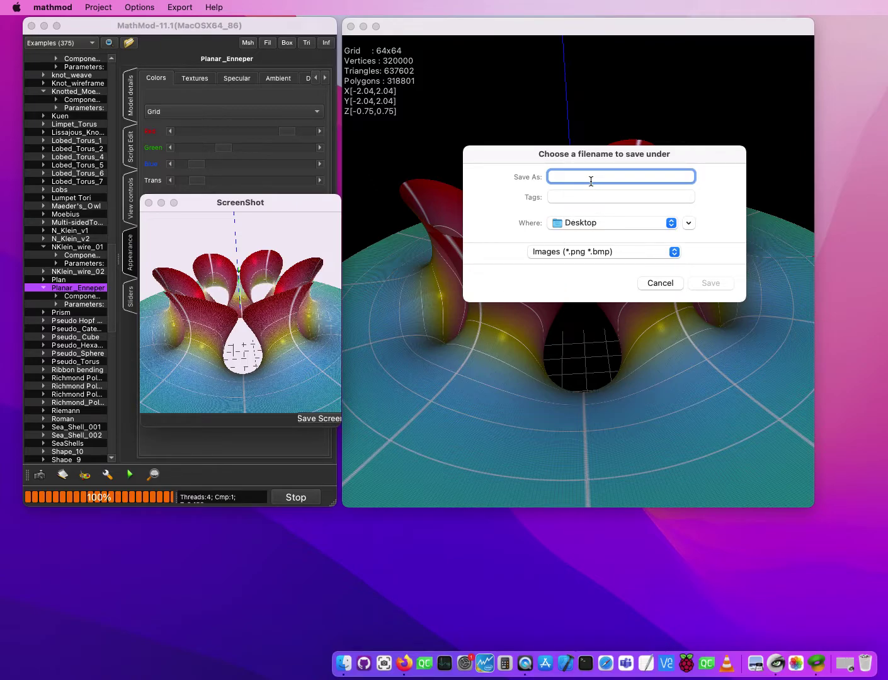
type("sc2")
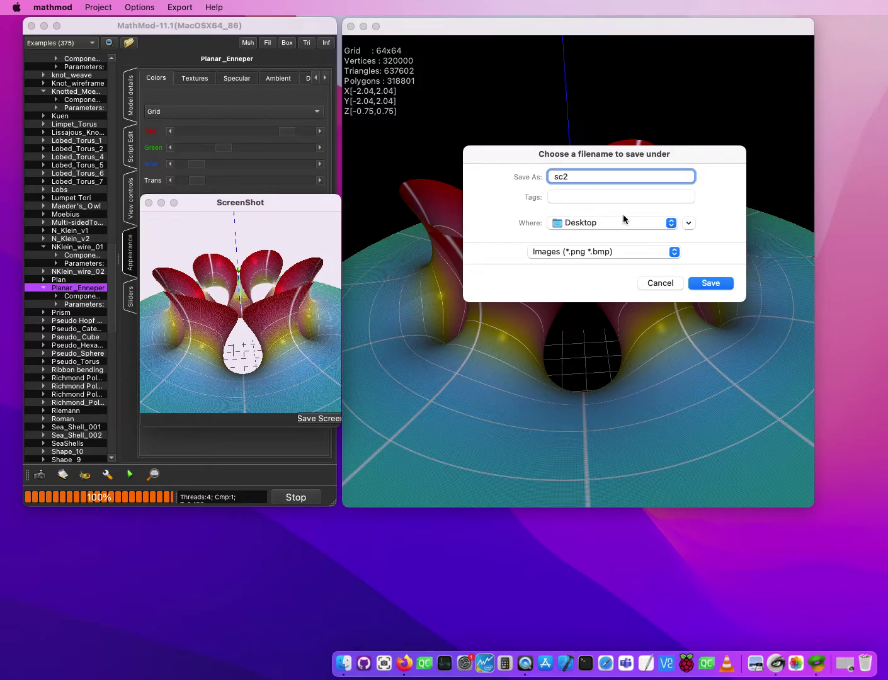
left_click(710, 284)
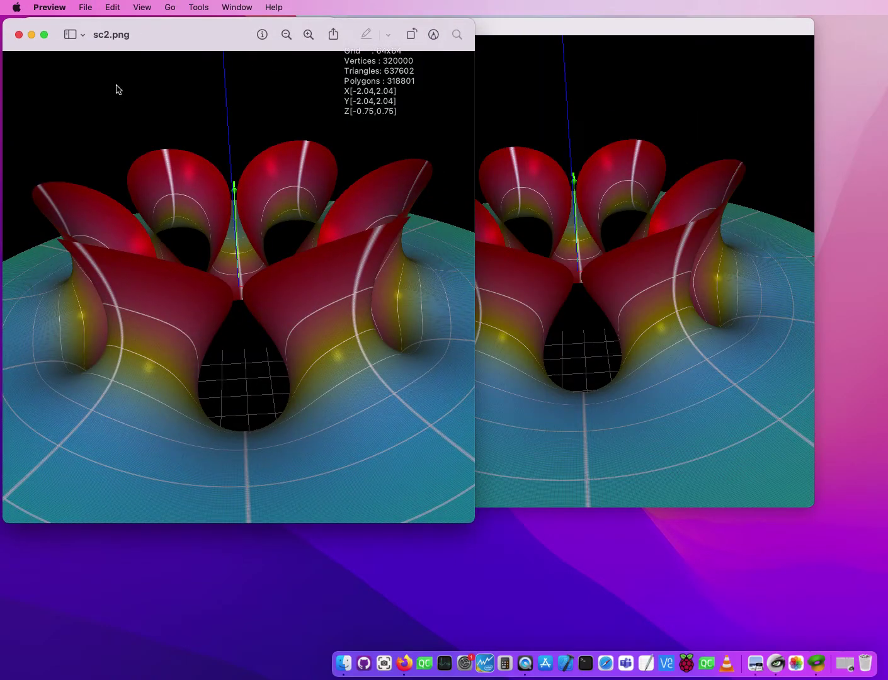
- View the saved sc2.png in Preview, moving its window clear of the ScreenShot window
left_click_drag(186, 28, 559, 153)
left_click_drag(508, 168, 489, 91)
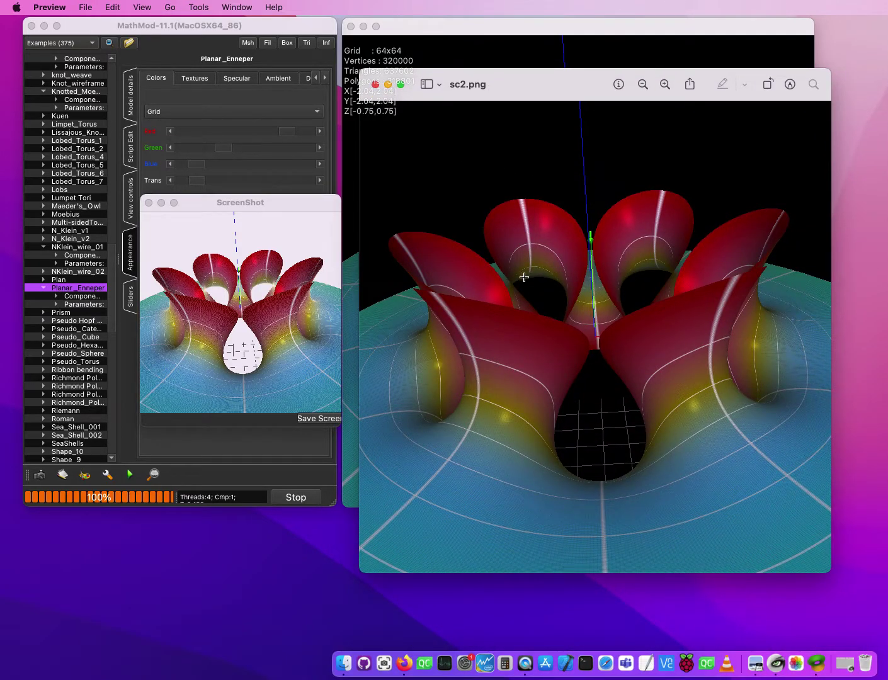
left_click_drag(567, 85, 689, 102)
- Close both the ScreenShot window and the sc2.png image in Preview
left_click_drag(243, 201, 261, 211)
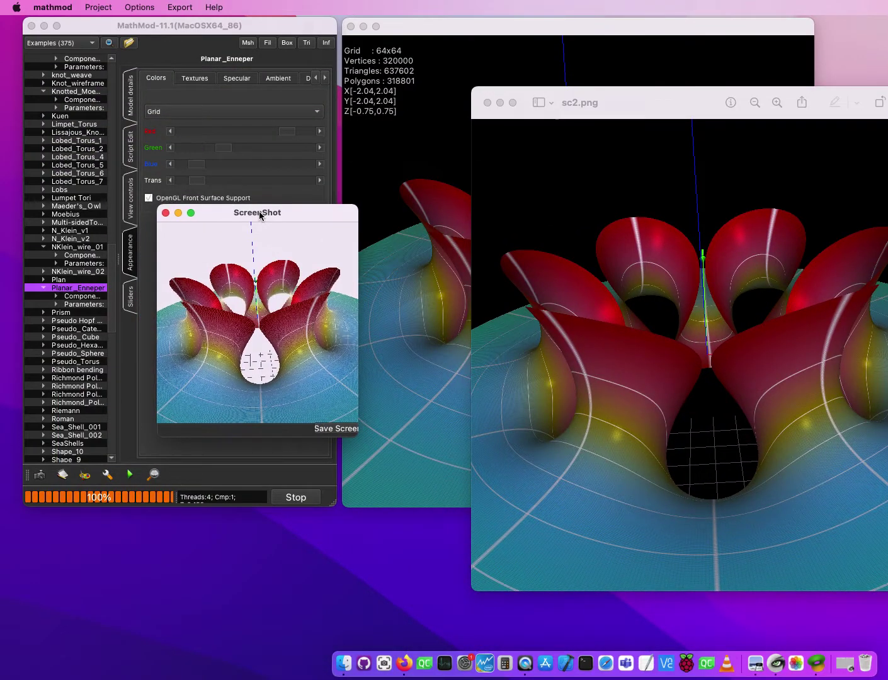
left_click(167, 213)
left_click_drag(573, 96, 461, 119)
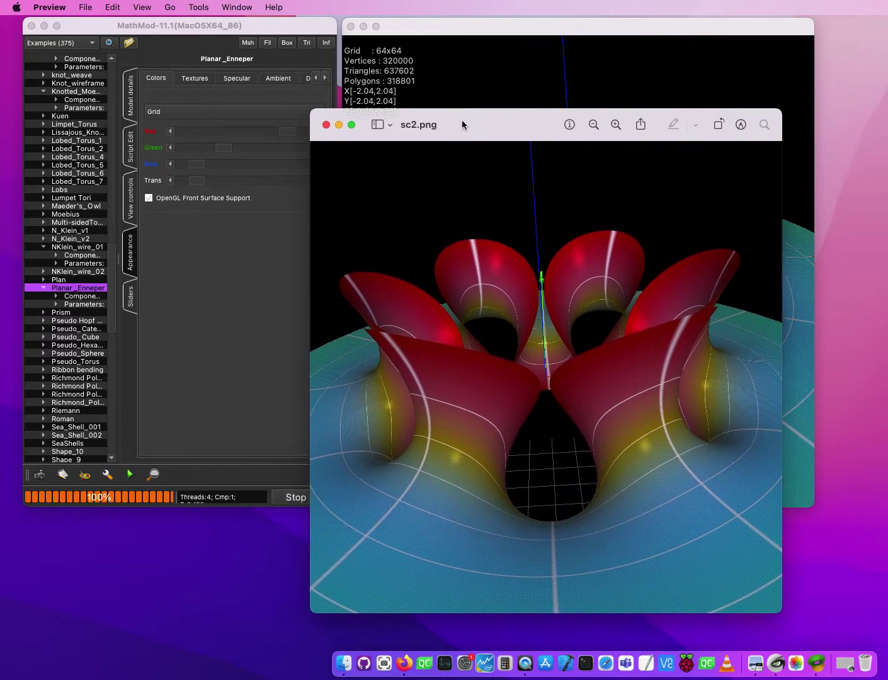
left_click(327, 126)
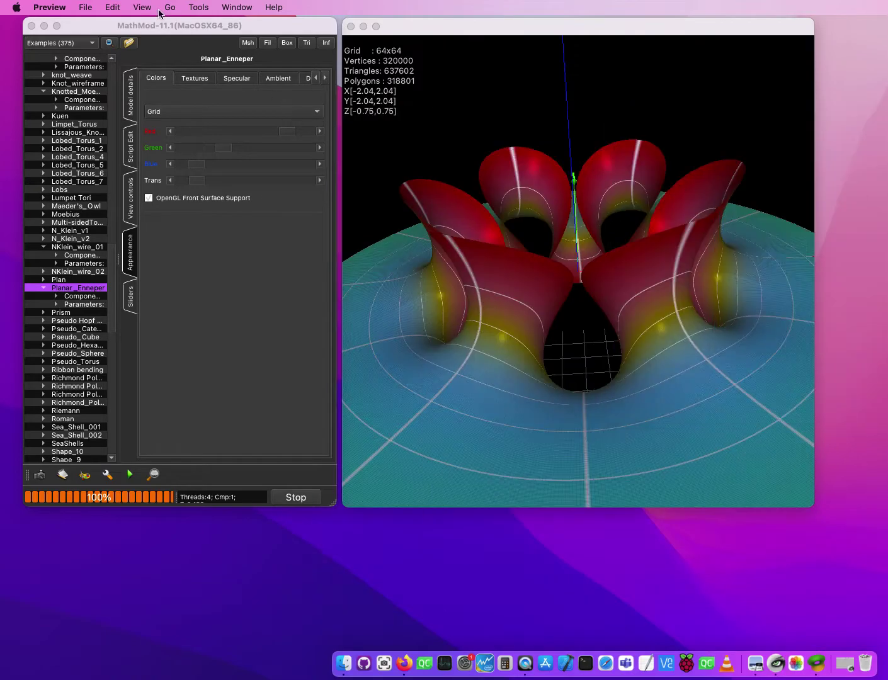
- Switch back to MathMod, open its text editor and enter the sample text "dgfdfgfgcfgfg"
left_click(157, 8)
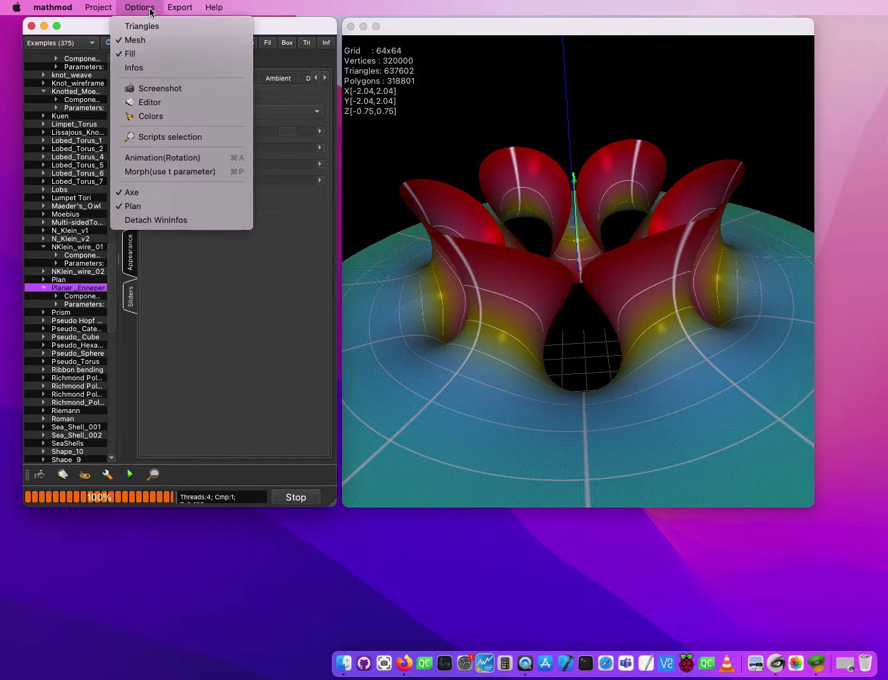
left_click(165, 103)
left_click_drag(570, 179, 317, 166)
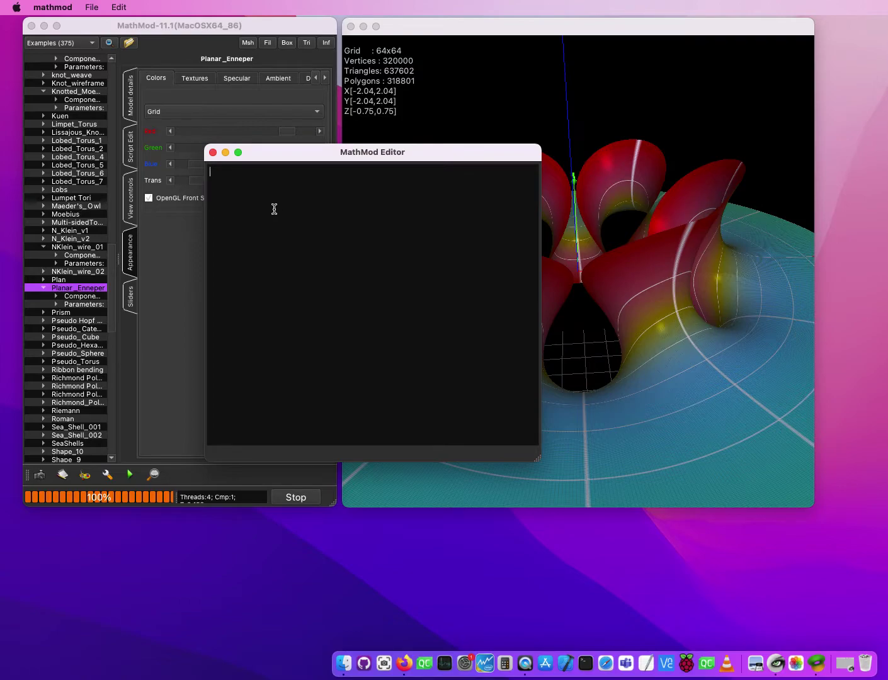
type("dgfdfgfgcfgfg")
left_click(97, 9)
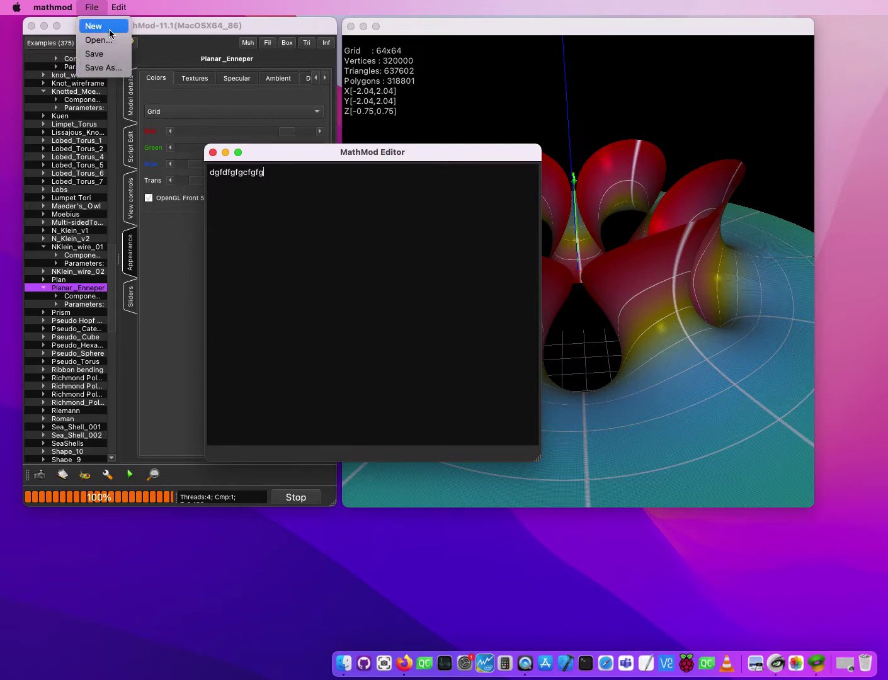
mouse_move(124, 9)
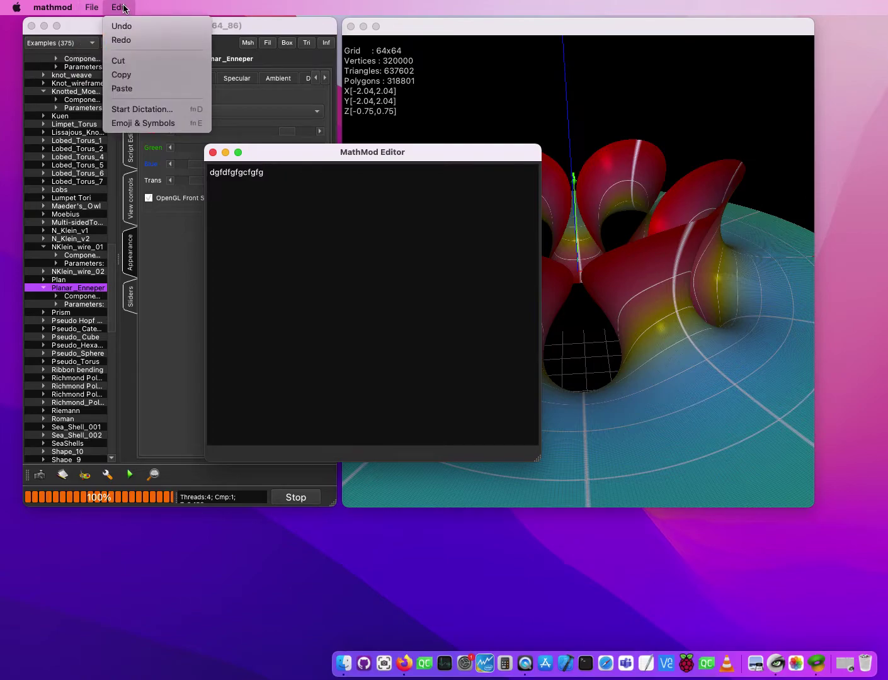
left_click(261, 156)
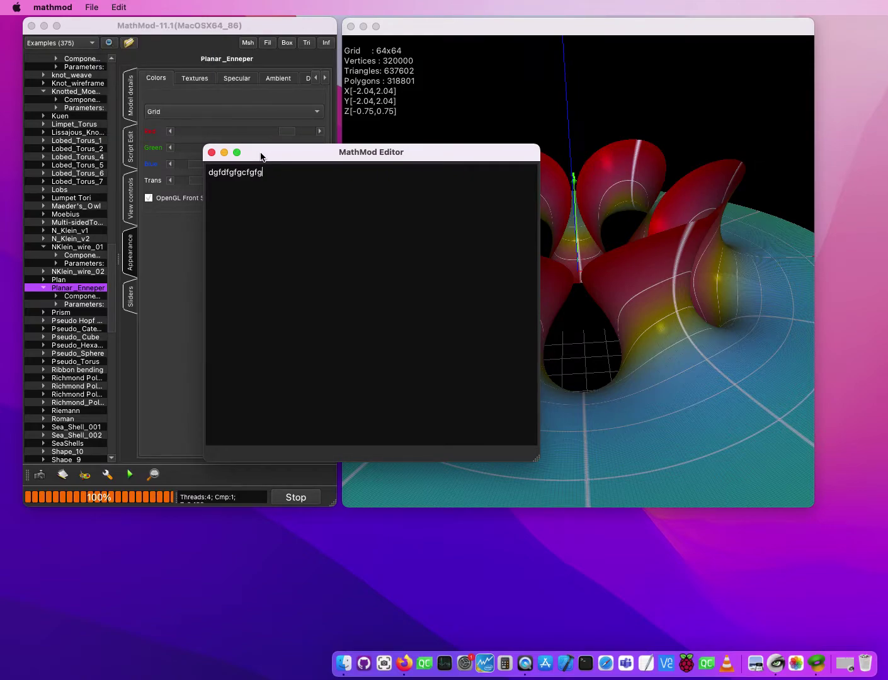
- Reposition the MathMod Editor window and shrink it so that it covers less of the 3D view
left_click_drag(260, 156, 243, 155)
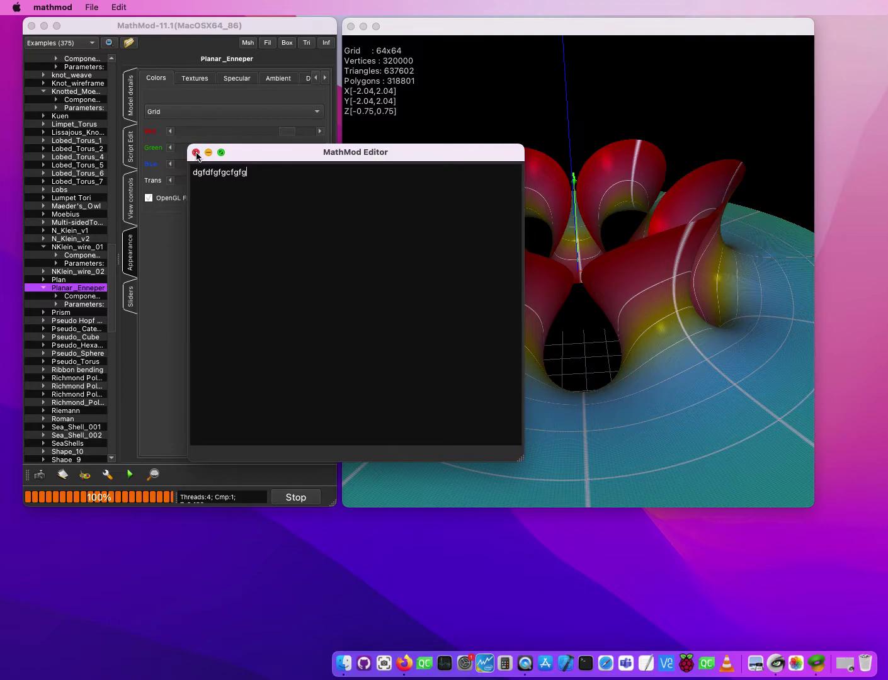
left_click_drag(250, 157, 240, 161)
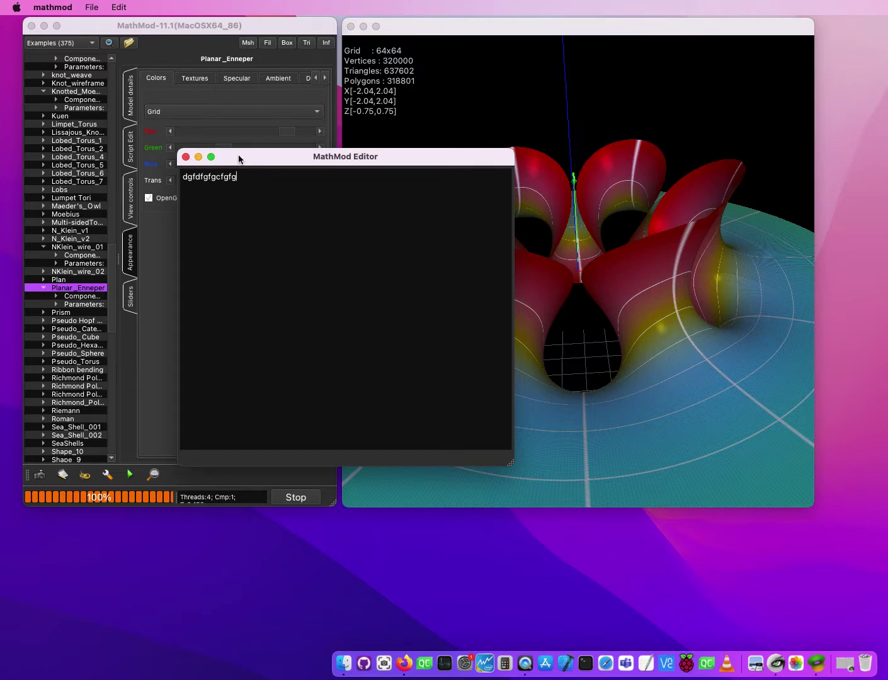
left_click_drag(246, 160, 244, 169)
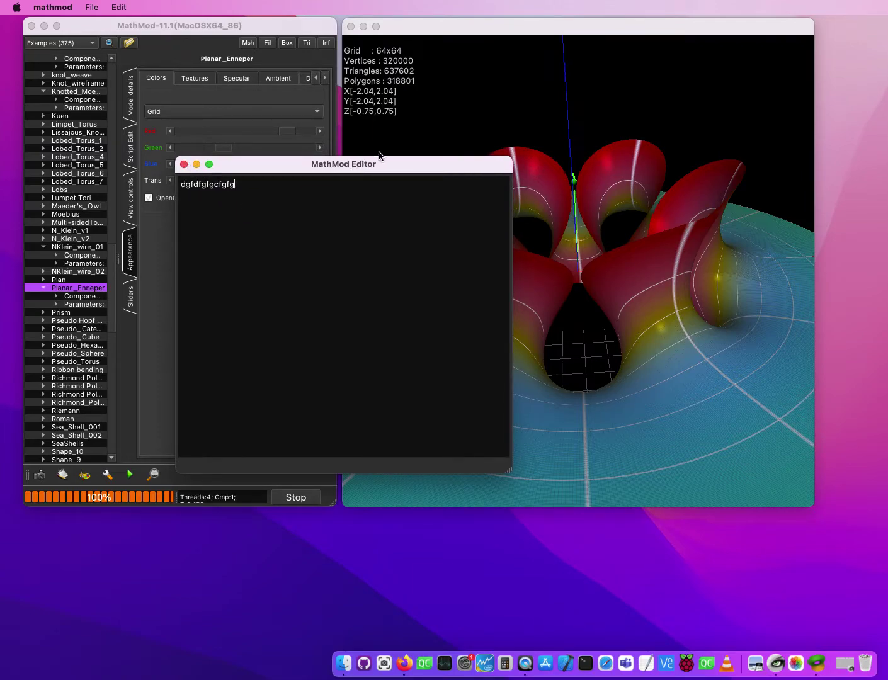
left_click_drag(507, 159, 419, 194)
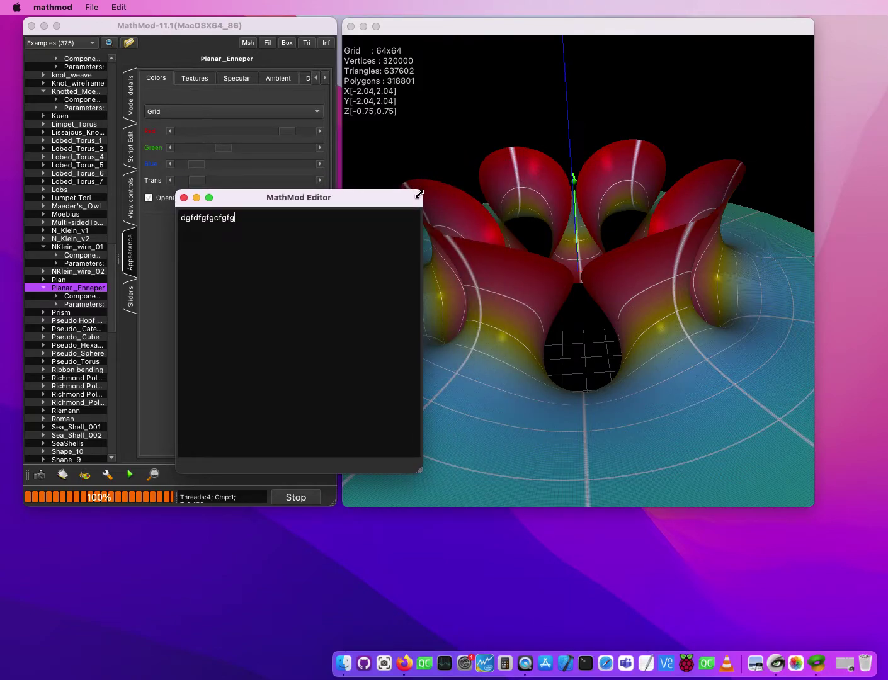
- Enlarge the MathMod Editor window, move it over the main window and 3D view, and close it
double_click(420, 195)
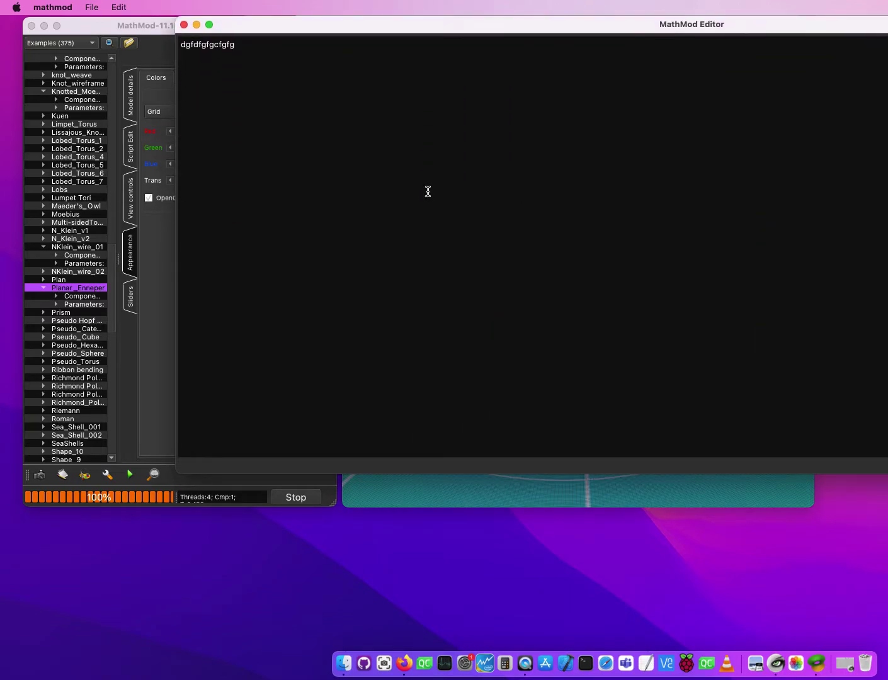
double_click(850, 21)
double_click(837, 29)
left_click_drag(872, 28, 486, 123)
left_click_drag(857, 110, 659, 135)
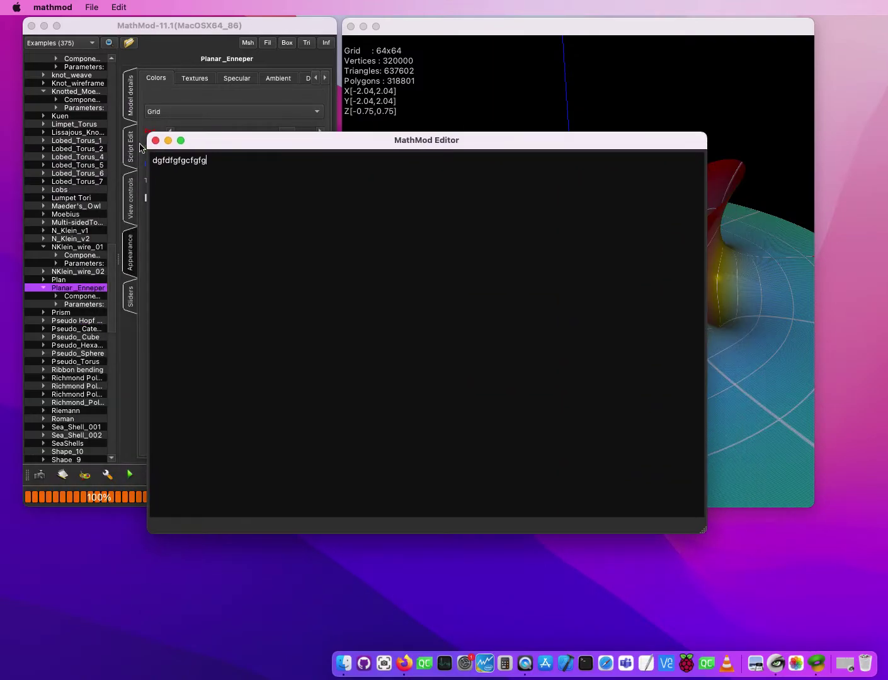
left_click(155, 140)
- Open the Colors Options window, move it off the surface, and show the Appearance color settings beside it for comparison
left_click(140, 24)
left_click(139, 7)
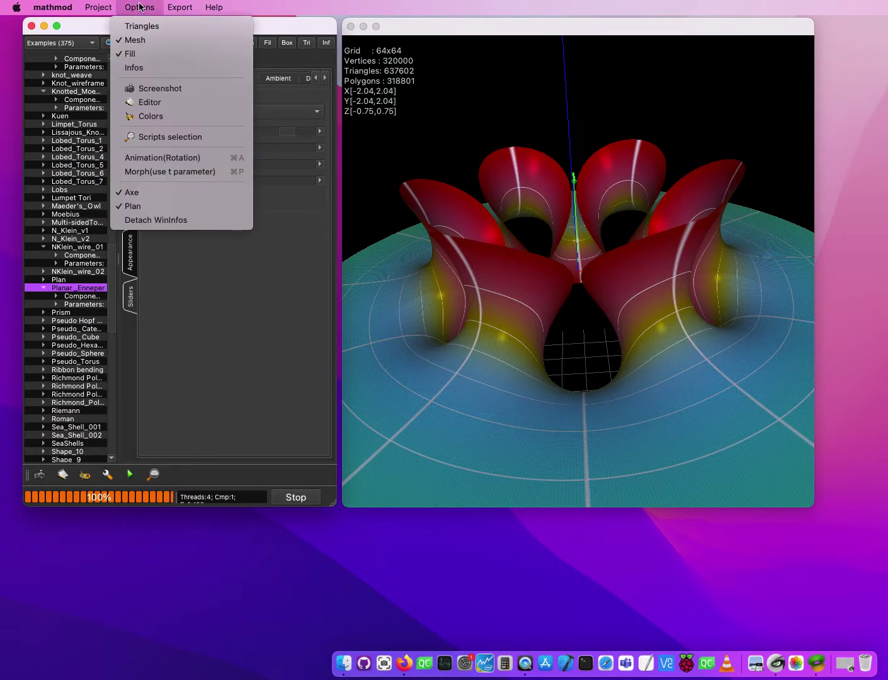
left_click(167, 117)
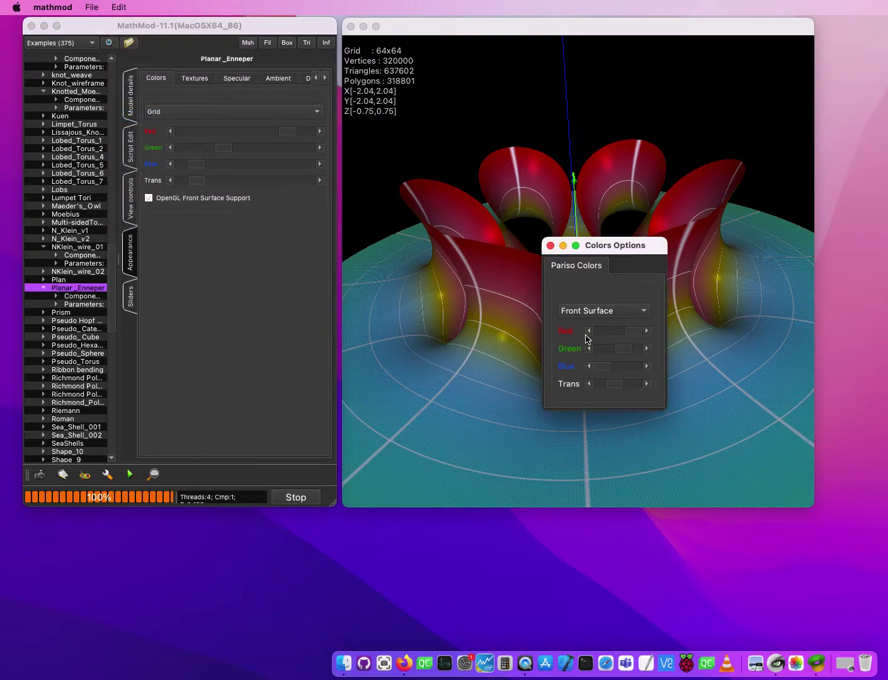
left_click_drag(587, 245, 338, 257)
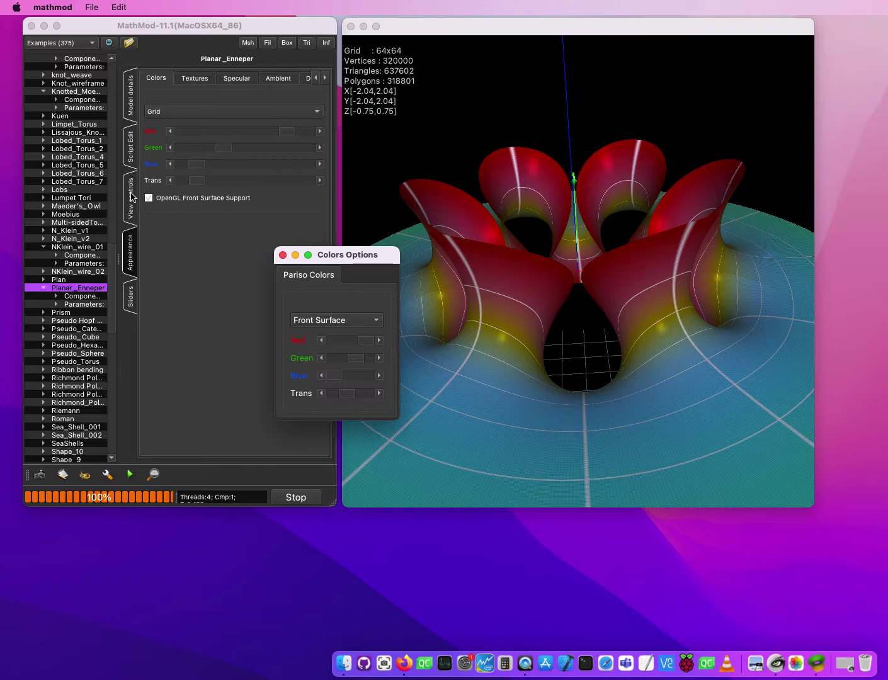
left_click(133, 148)
left_click(133, 208)
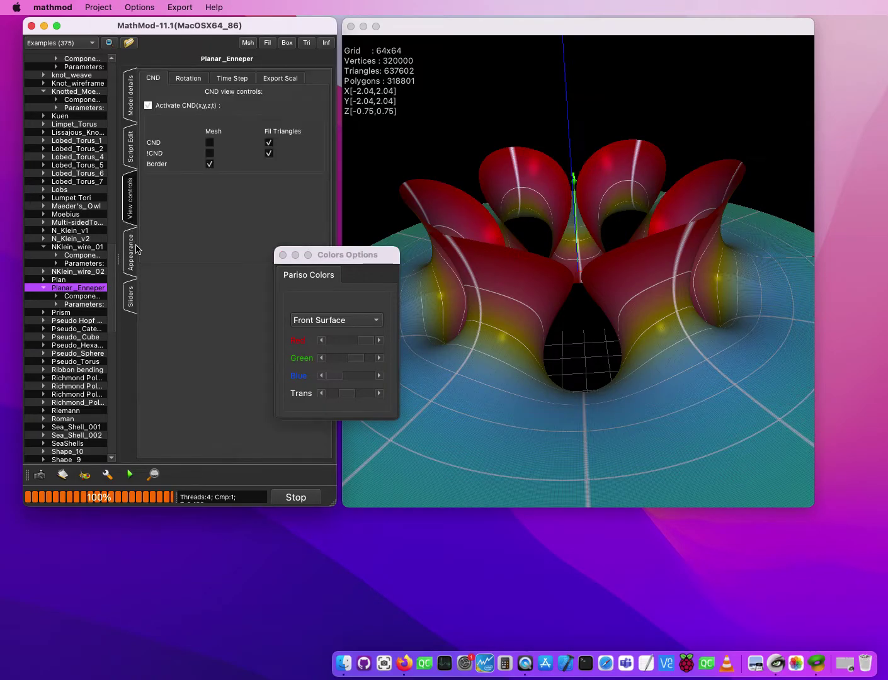
left_click(133, 248)
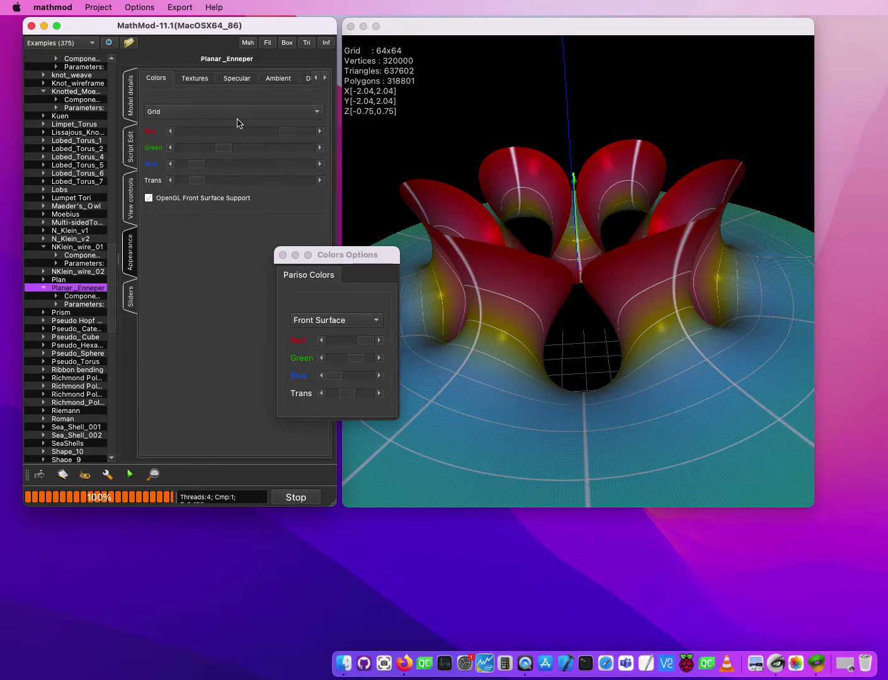
- Look through the color targets offered in Colors Options, keep Front Surface, and close the window
left_click(331, 325)
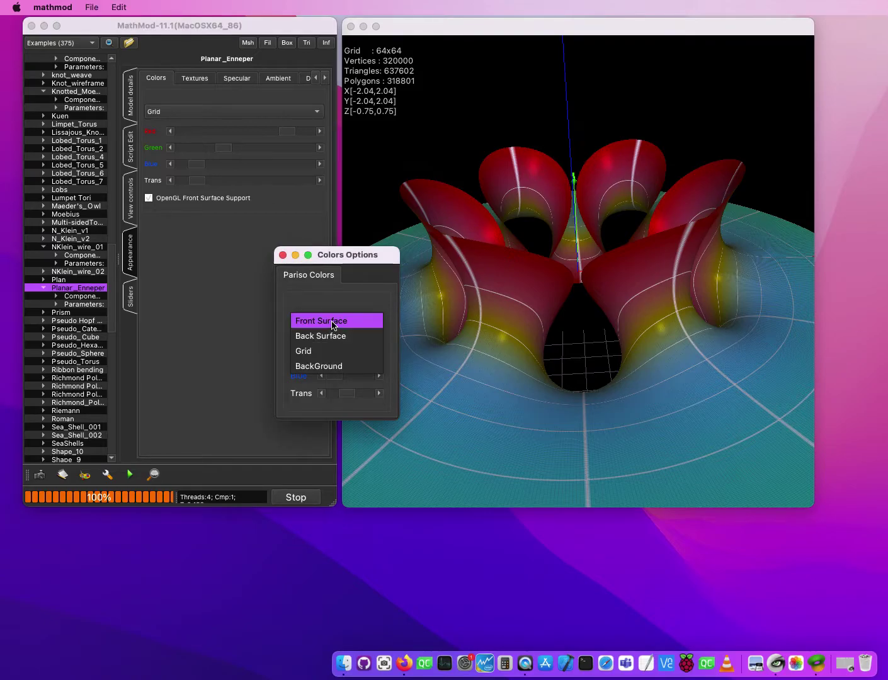
left_click(332, 323)
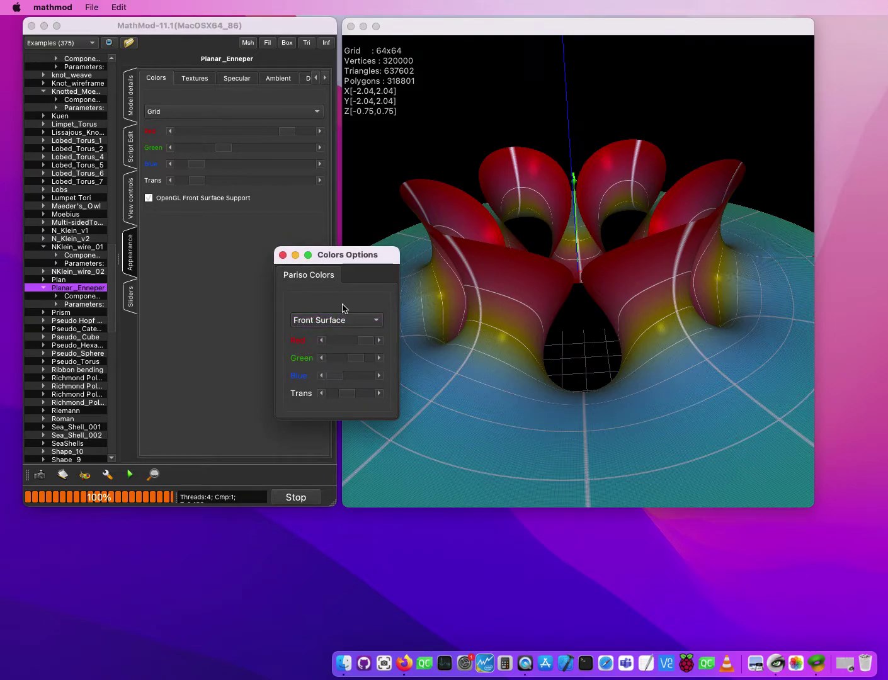
left_click(333, 322)
left_click(344, 304)
left_click(283, 255)
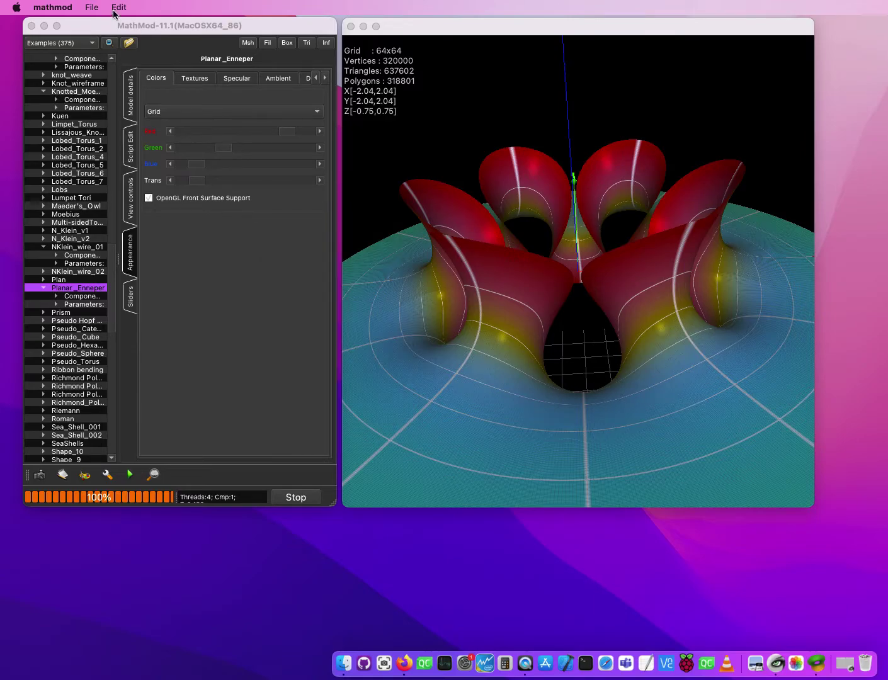
- Open the script Search Options window, move it clear of the surface to examine its search settings, and close it
left_click(139, 7)
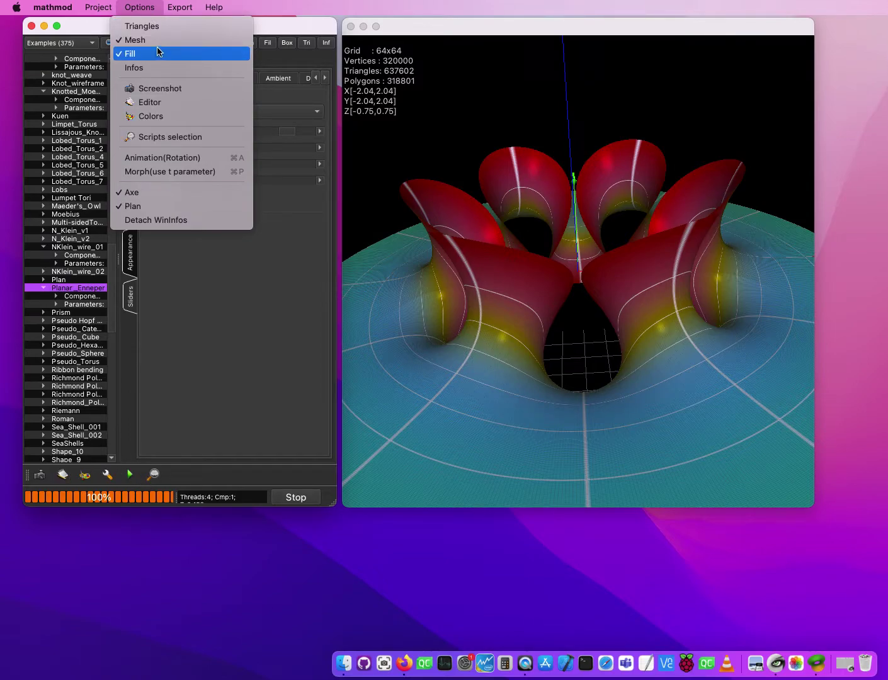
left_click(269, 28)
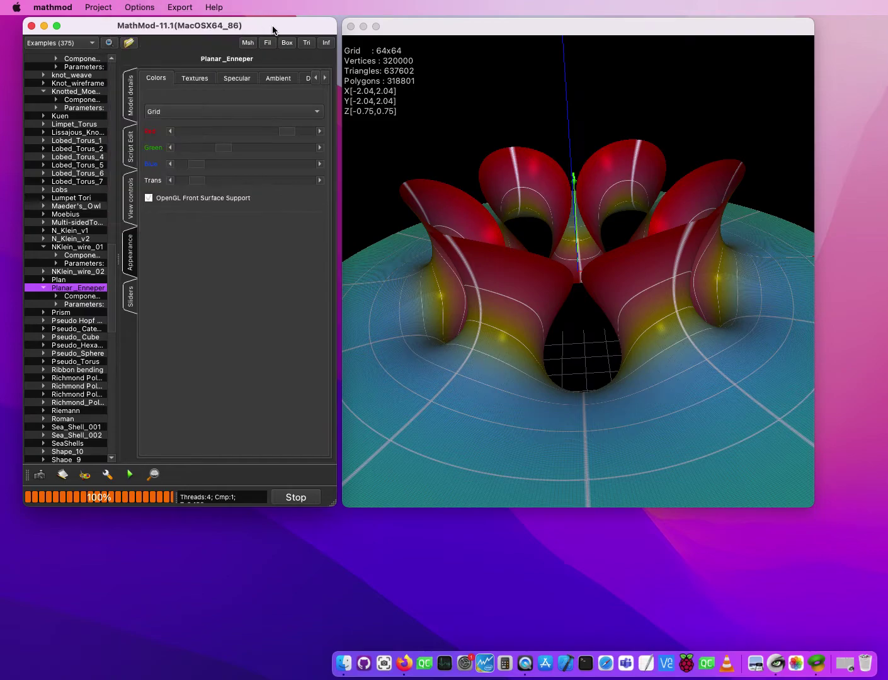
left_click(138, 7)
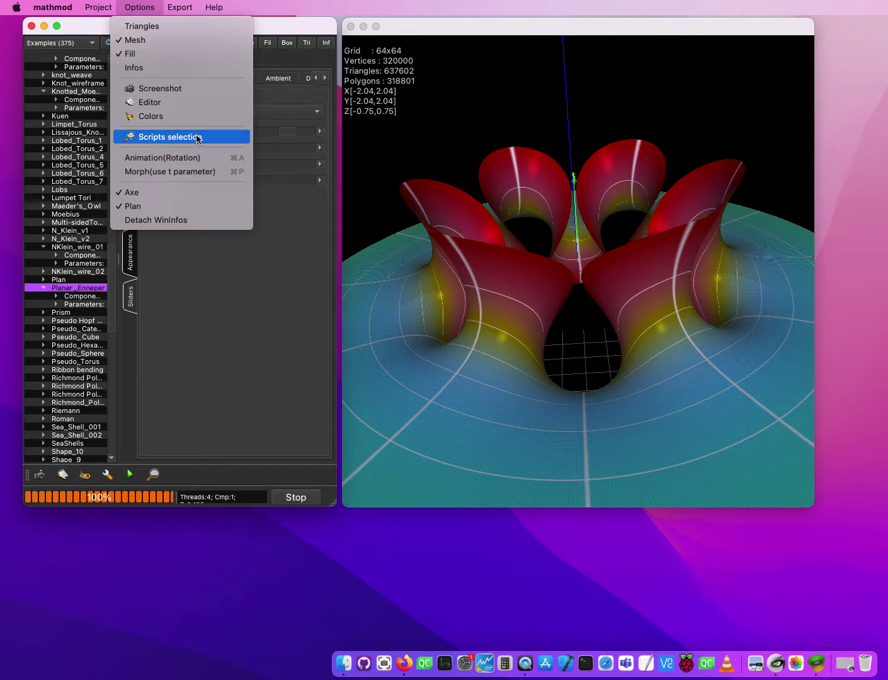
left_click(197, 138)
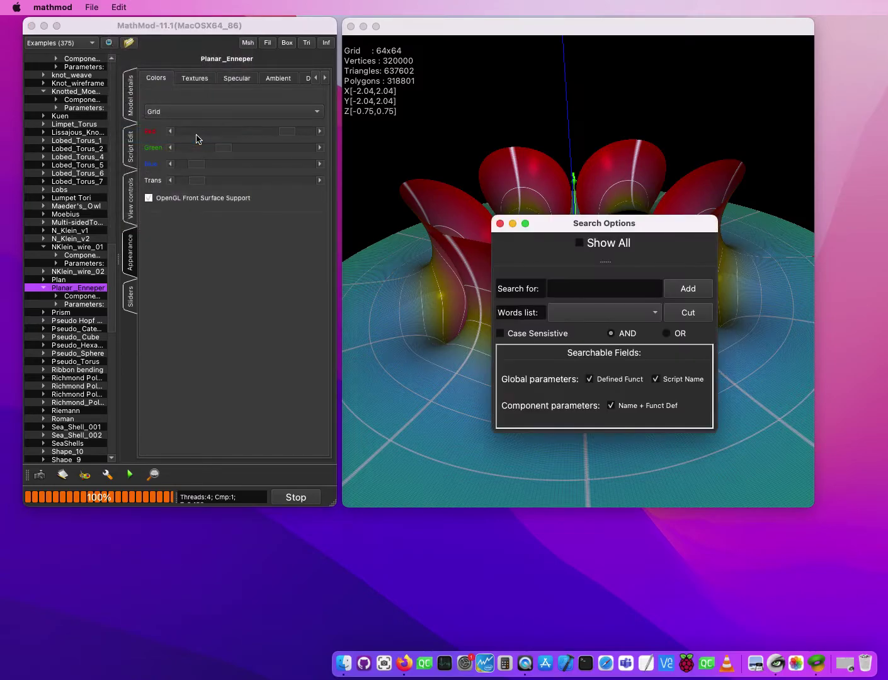
left_click_drag(622, 223, 317, 235)
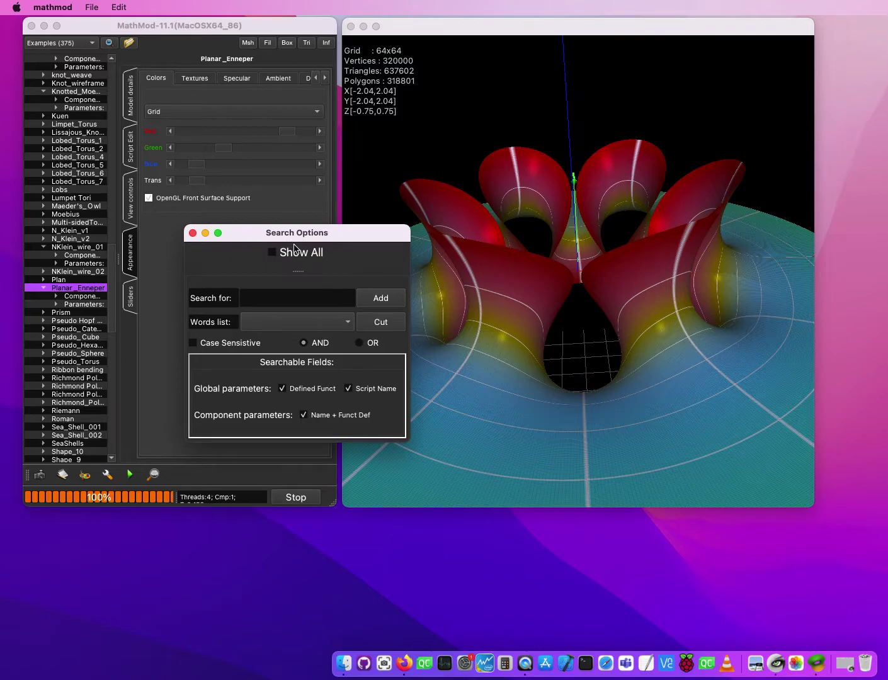
left_click_drag(254, 228, 227, 231)
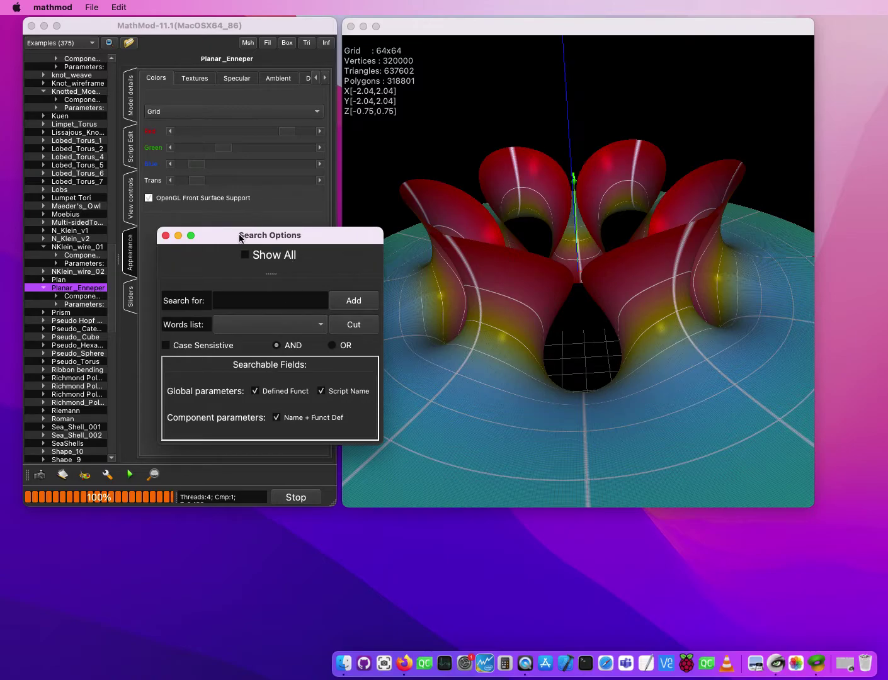
left_click_drag(239, 233, 243, 227)
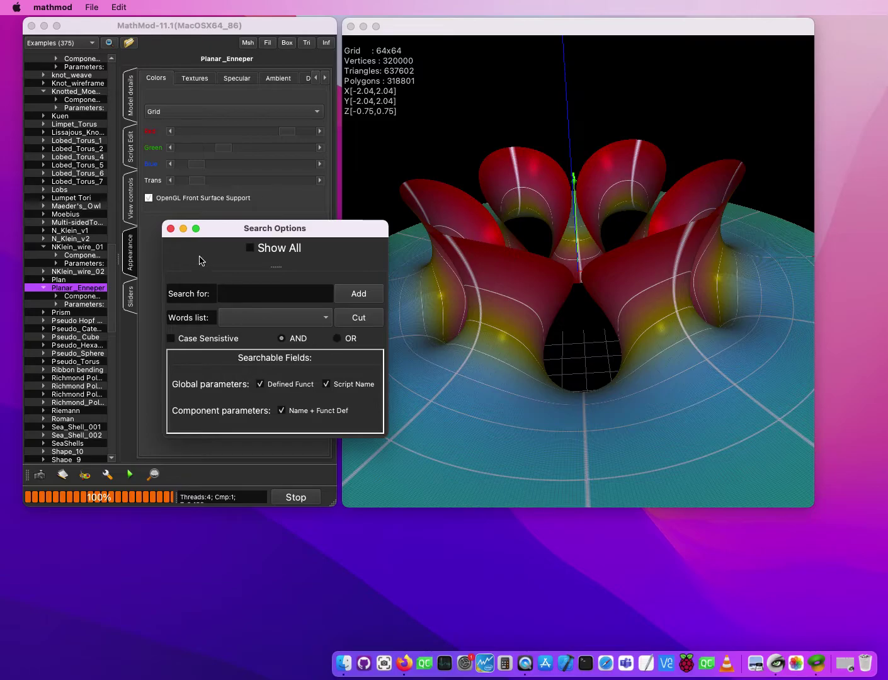
left_click(171, 229)
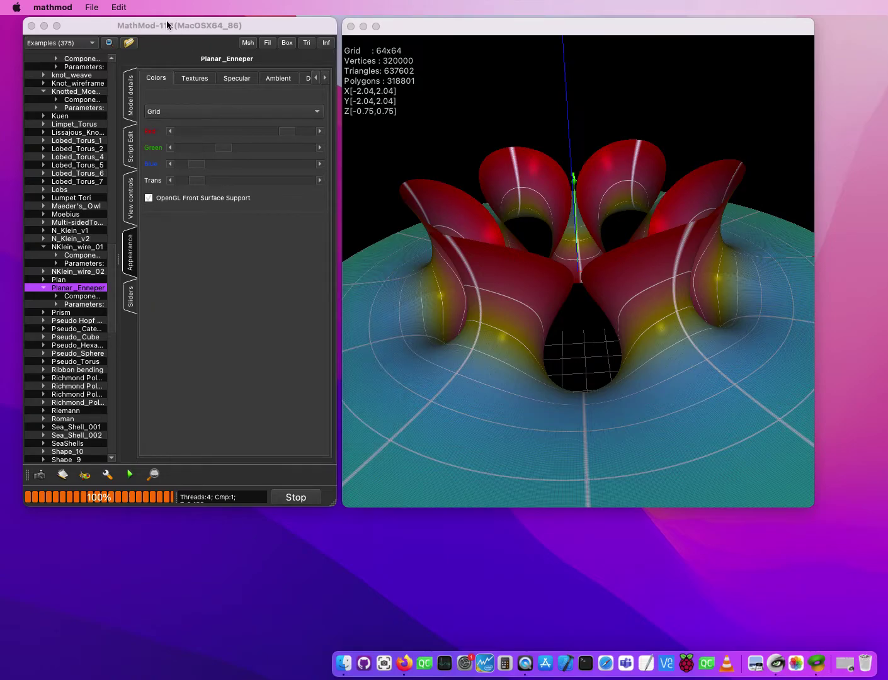
- Turn off the Mesh display of the Planar_Enneper surface
left_click(147, 27)
left_click(139, 4)
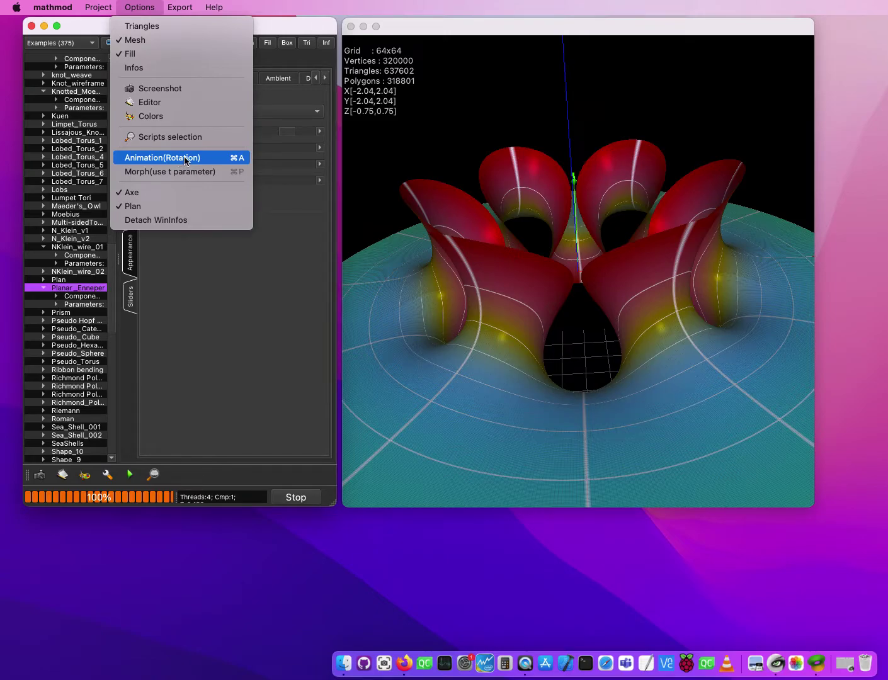
left_click(151, 40)
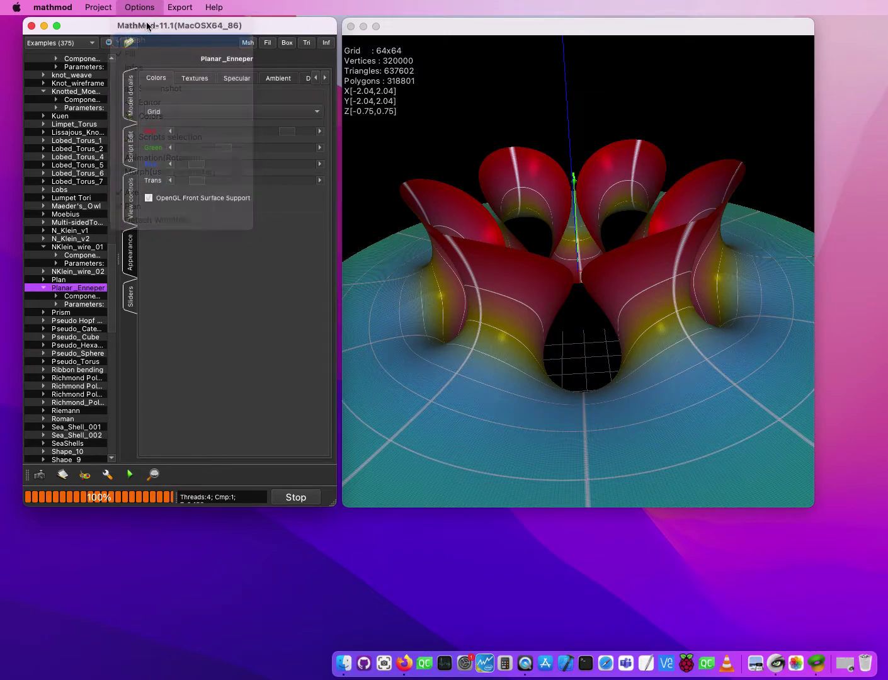
- Start the rotation animation of the Planar_Enneper surface and stop it again
left_click(140, 7)
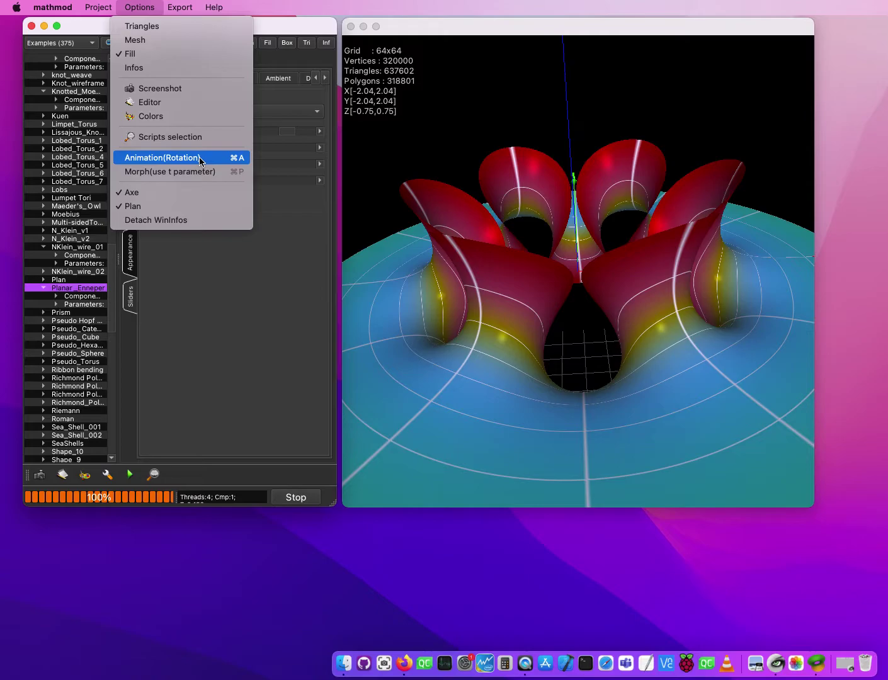
left_click(199, 158)
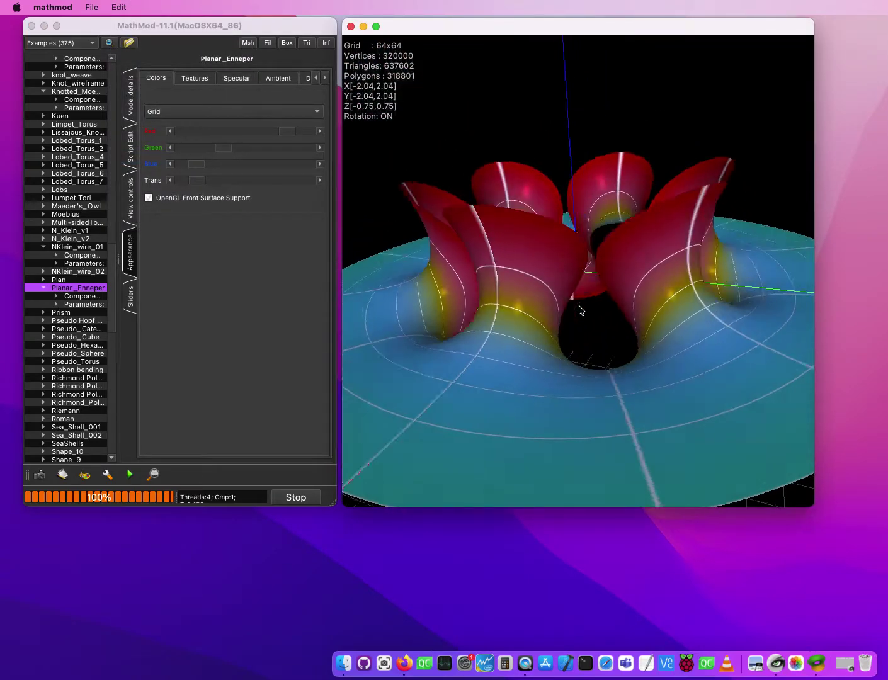
left_click(109, 23)
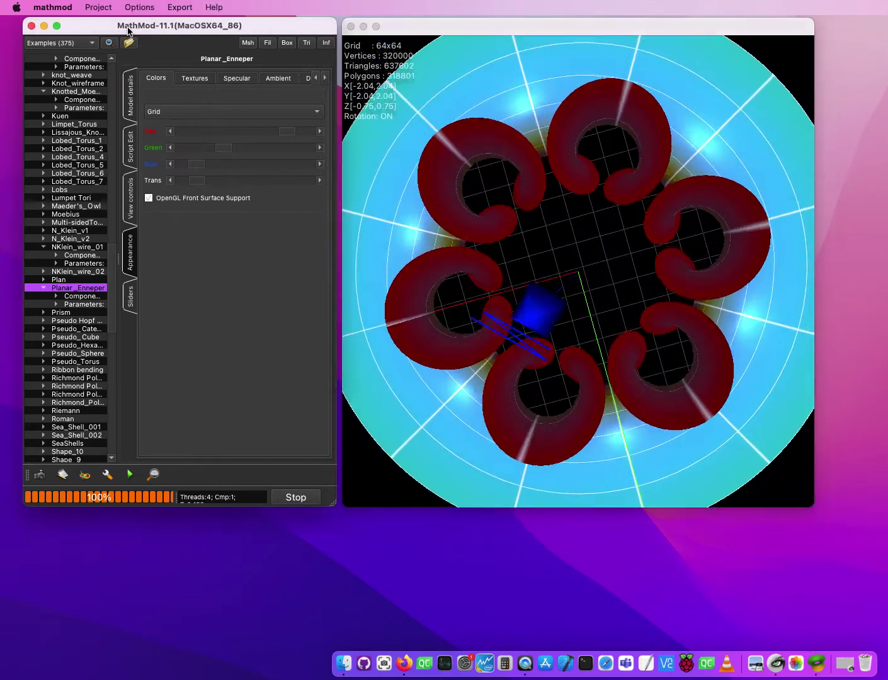
left_click(139, 9)
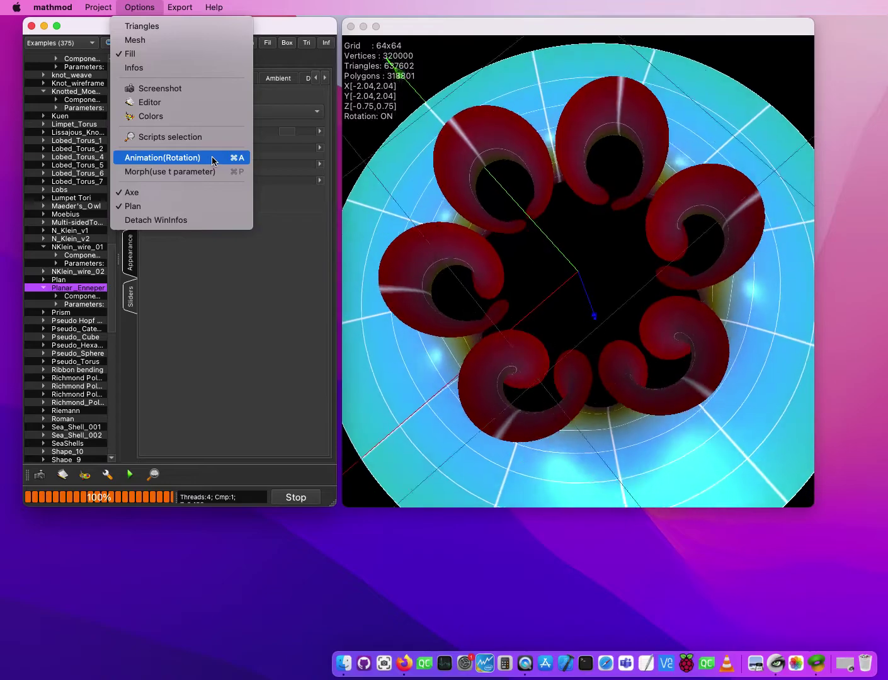
left_click(212, 158)
left_click_drag(620, 317, 551, 263)
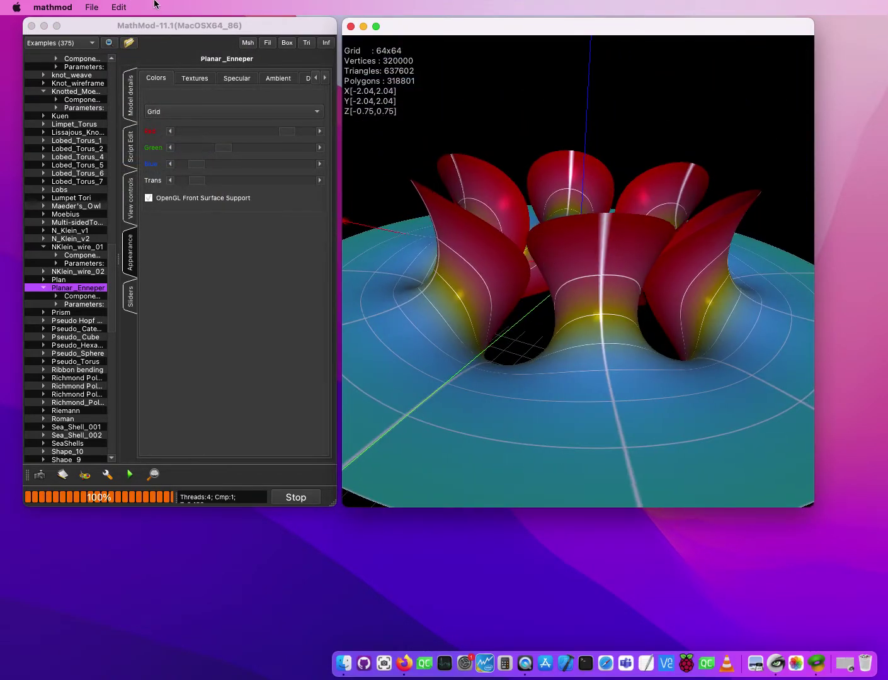
- Zoom out and tilt the 3D view to examine the coordinate axes and the base plane around the surface
left_click(138, 29)
left_click(139, 8)
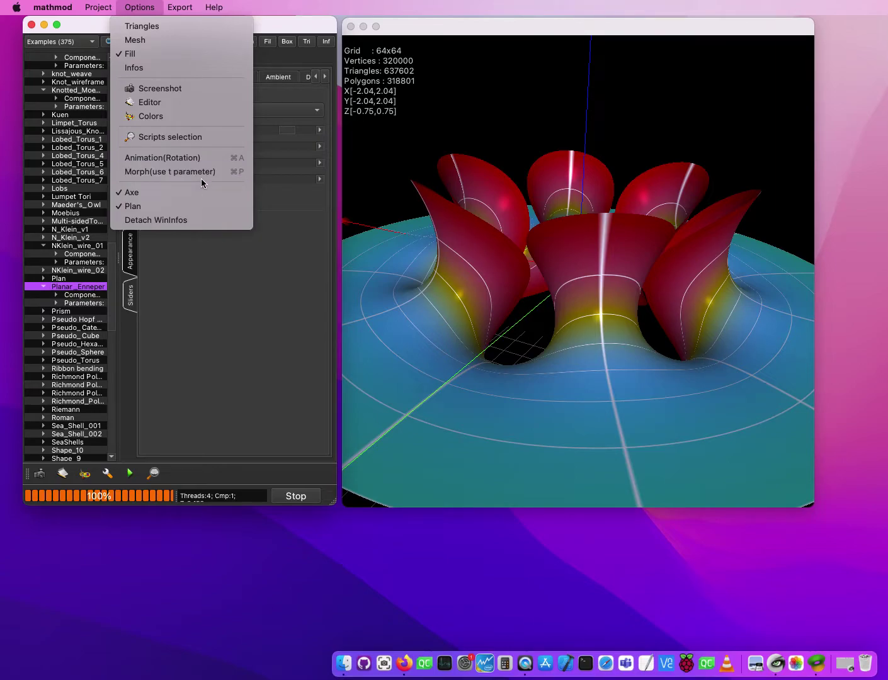
left_click(511, 231)
scroll(523, 224, "down", 3)
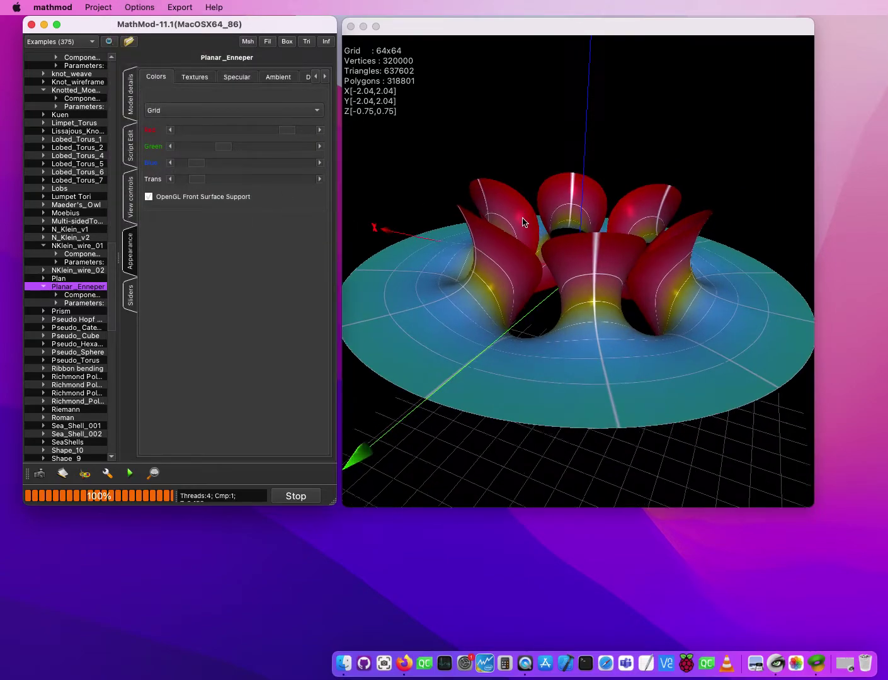
left_click(131, 6)
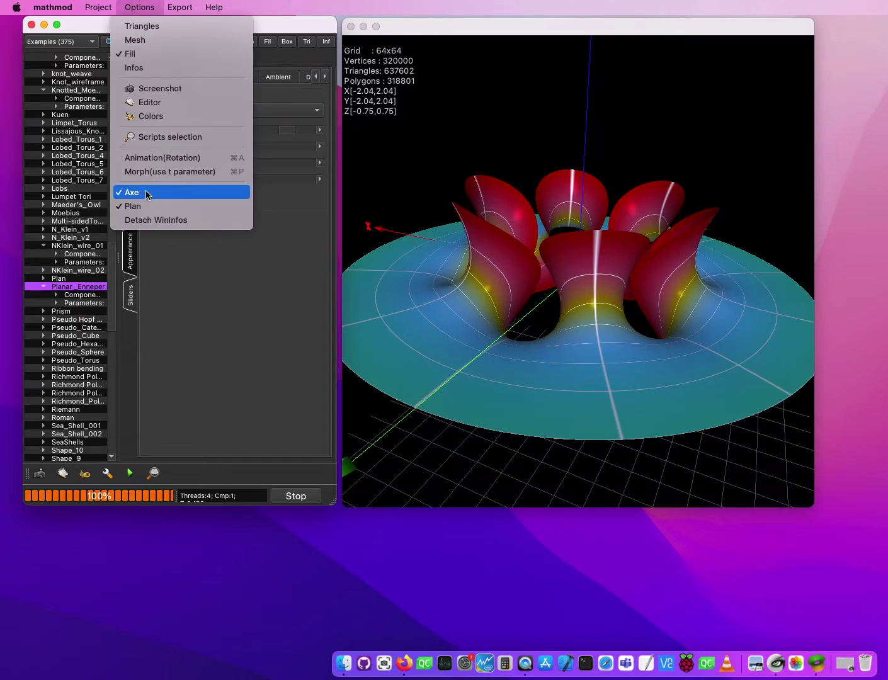
left_click(541, 231)
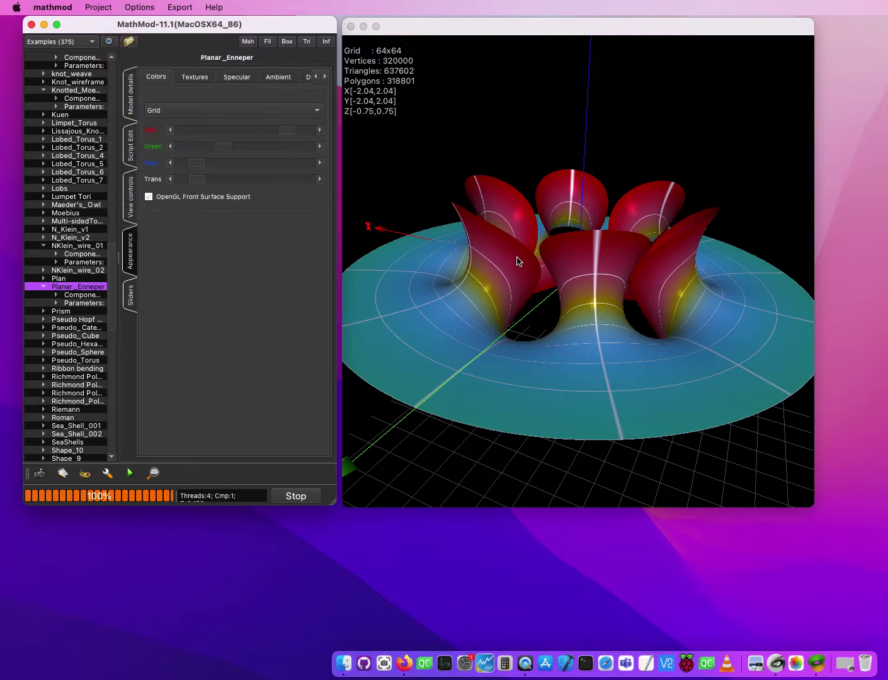
left_click_drag(545, 257, 530, 293)
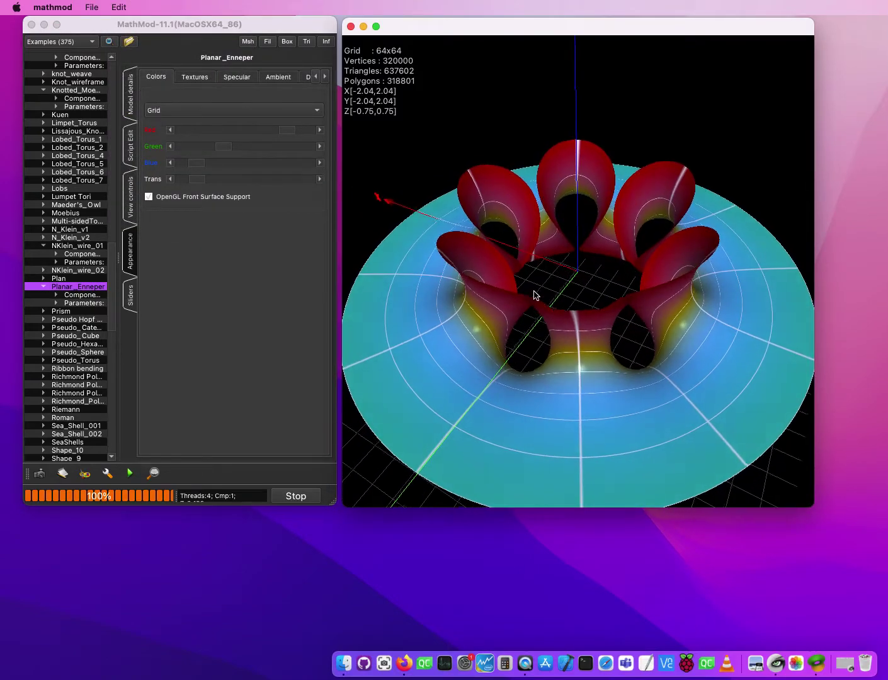
- Hide the coordinate axes in the 3D view and show them again
left_click(161, 24)
left_click(139, 7)
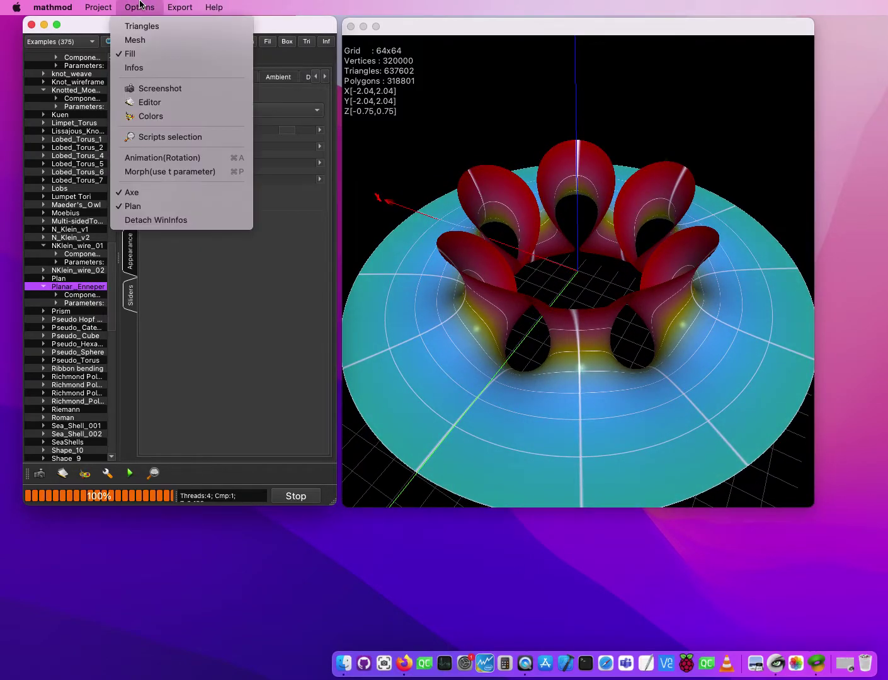
left_click(151, 195)
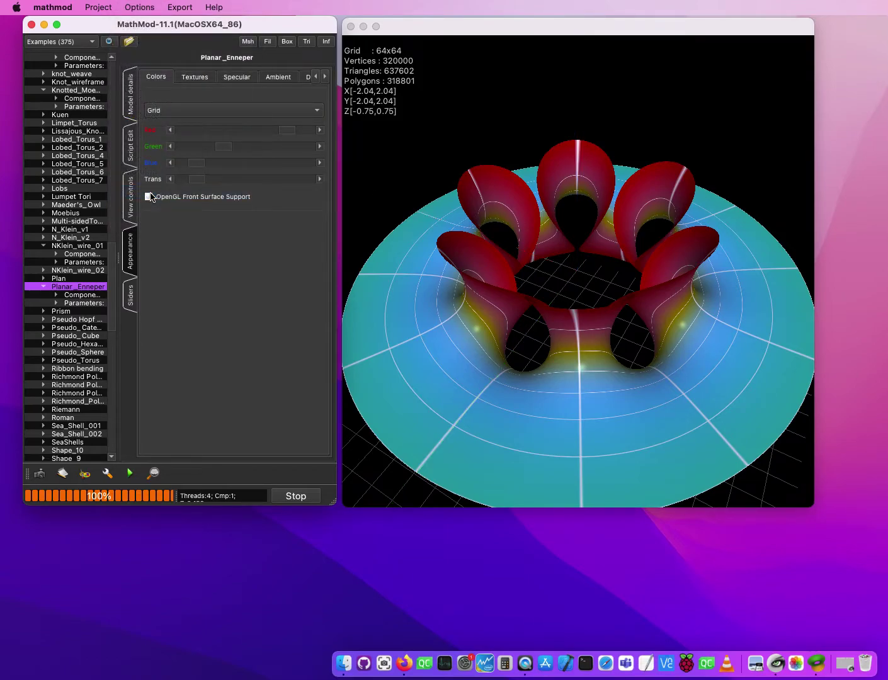
left_click(139, 7)
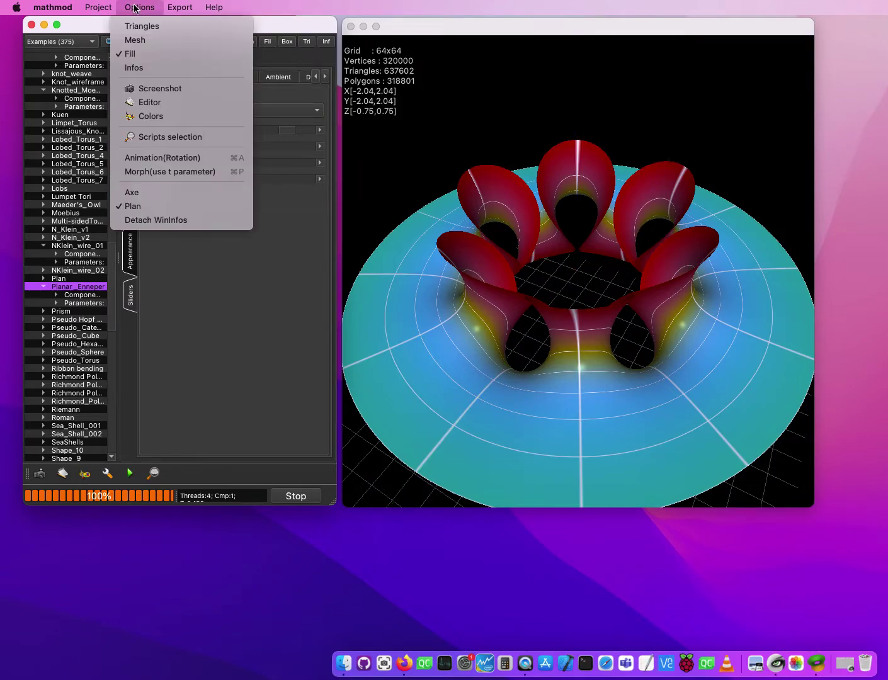
left_click(145, 195)
left_click_drag(378, 447, 399, 467)
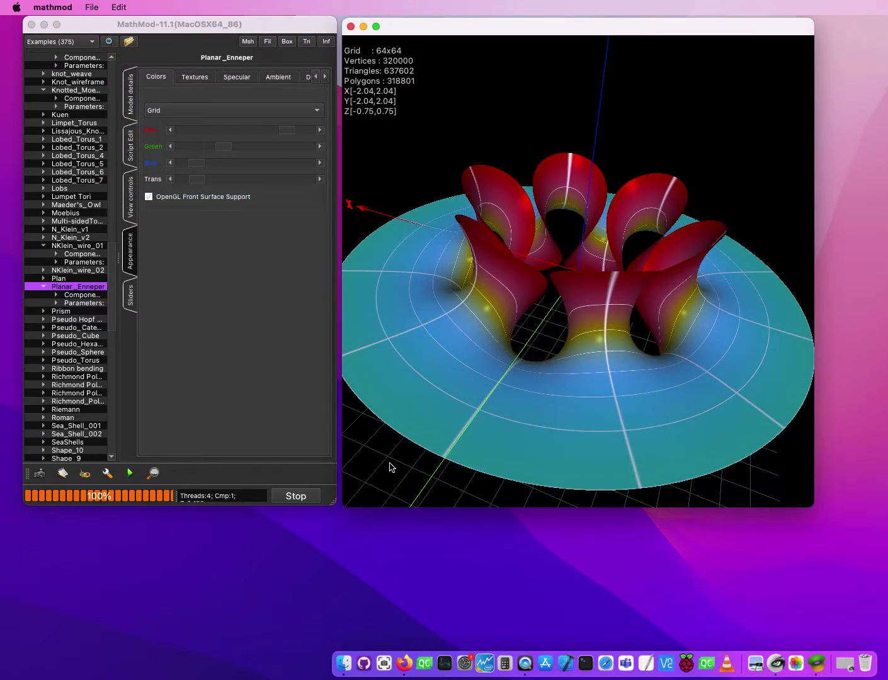
left_click_drag(706, 477, 523, 452)
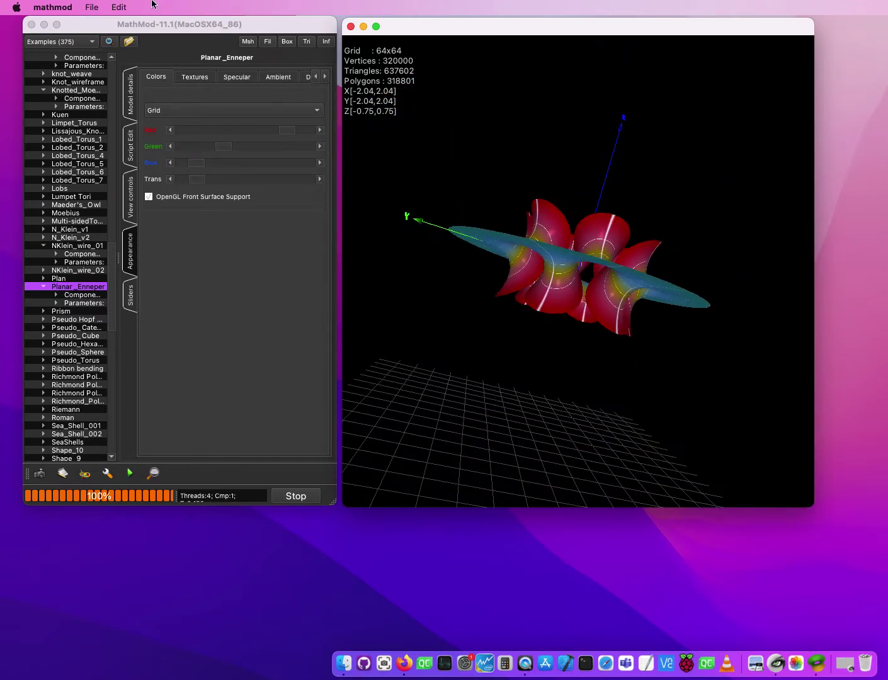
- Hide the base plane, tilt the 3D view to look at the surface from above, and show the plane again
left_click(128, 21)
left_click(139, 7)
left_click(136, 208)
left_click_drag(676, 296, 594, 373)
left_click(154, 23)
left_click(144, 6)
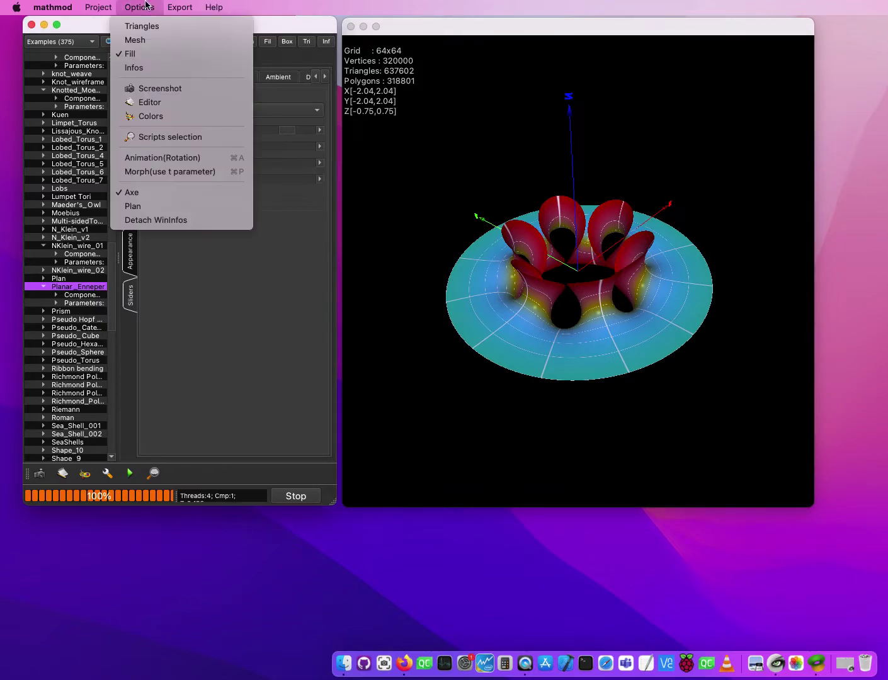
left_click(167, 205)
- Turn off the Infos text overlay in the 3D view of the Planar_Enneper surface
left_click(144, 7)
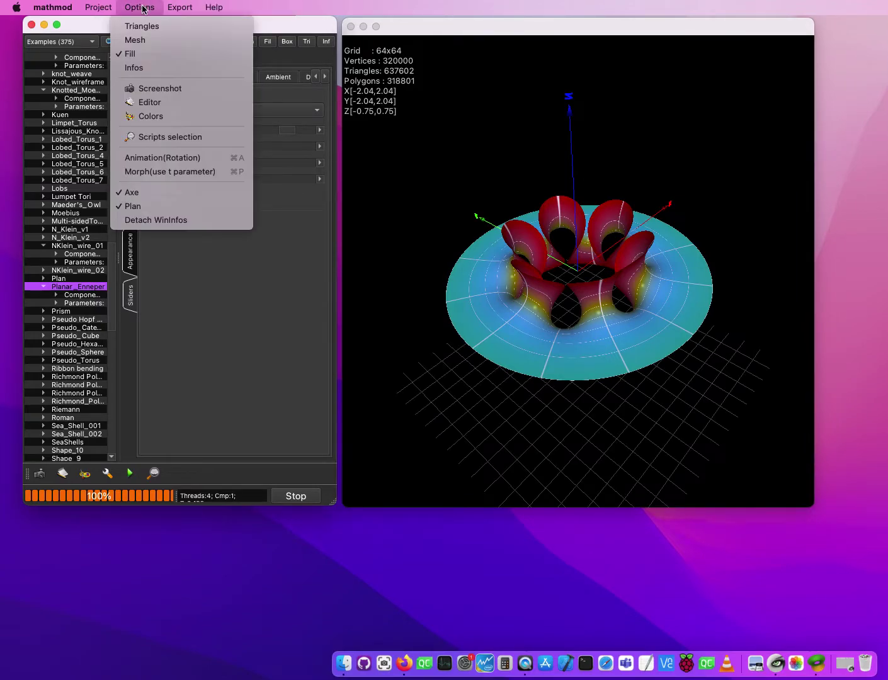
left_click(189, 221)
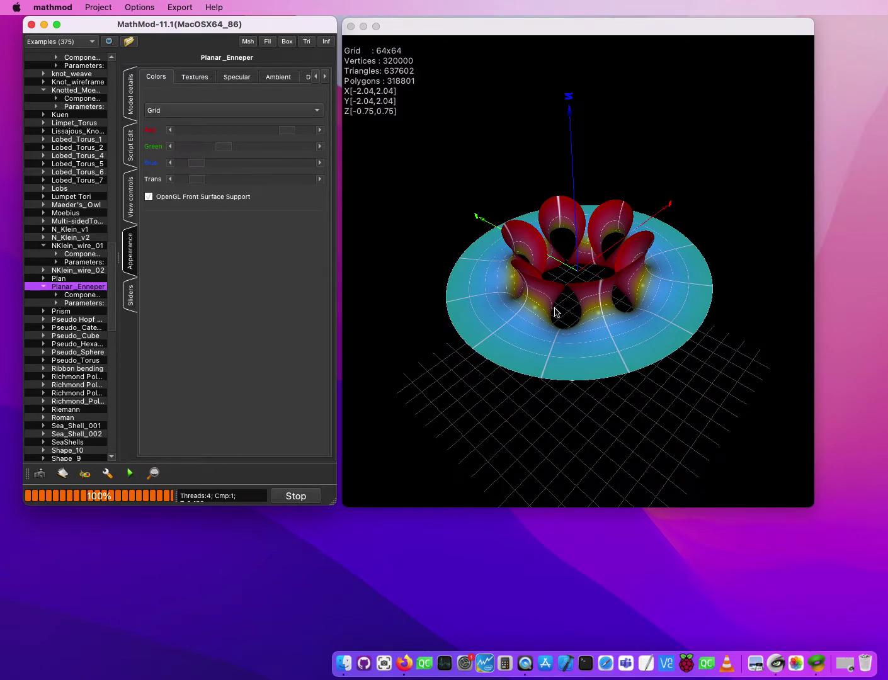
left_click(326, 43)
left_click_drag(406, 33, 404, 30)
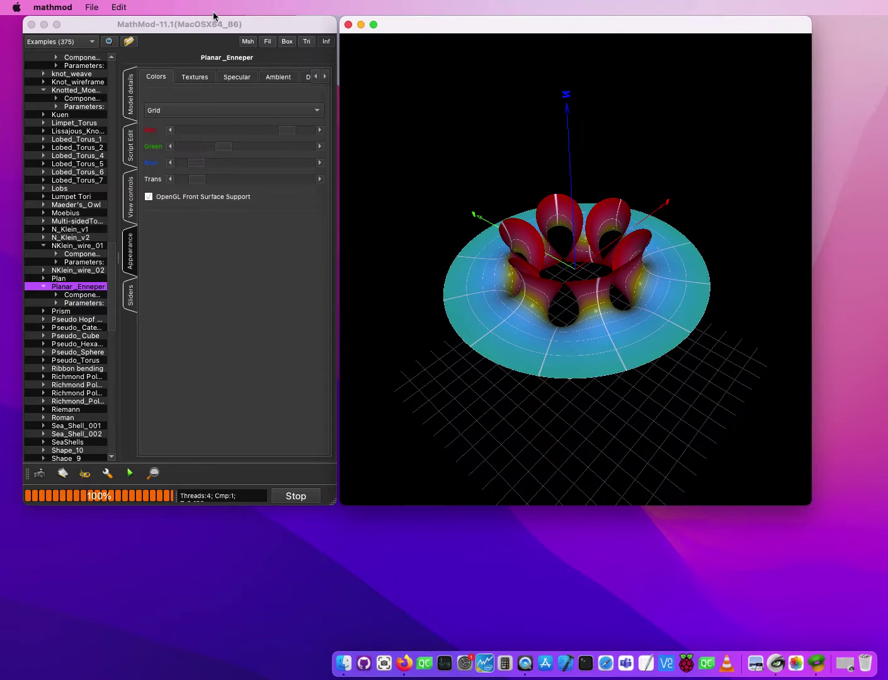
- Enable the Detach WinInfos option and display the model Infos in a separate window
left_click(191, 25)
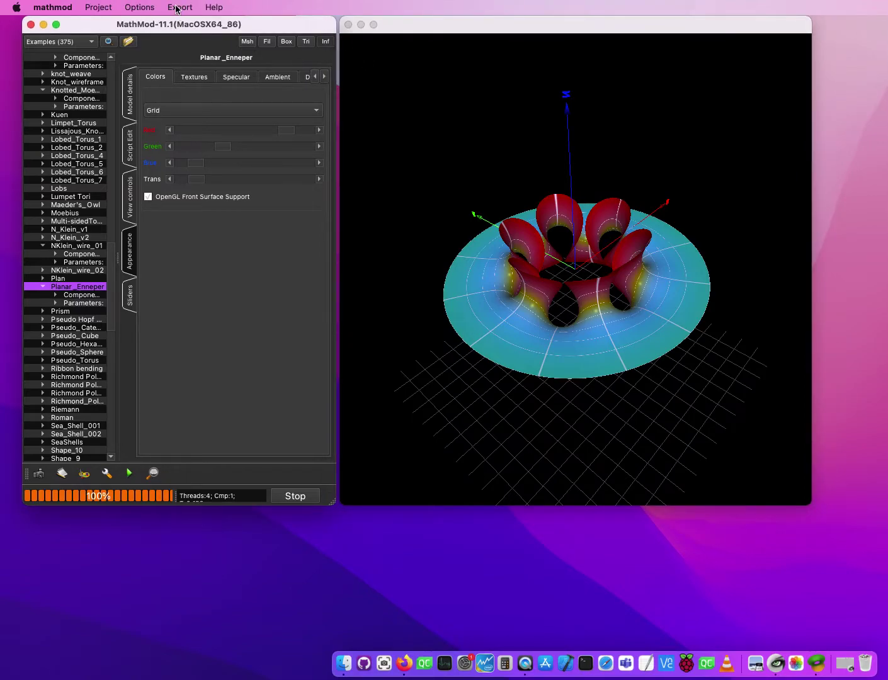
left_click(147, 10)
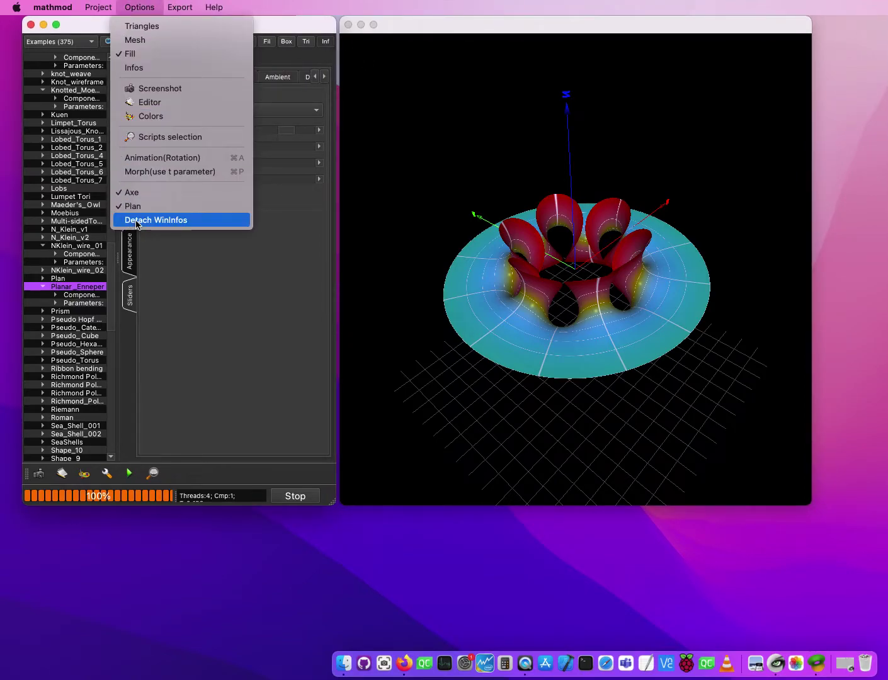
left_click(134, 222)
left_click(145, 9)
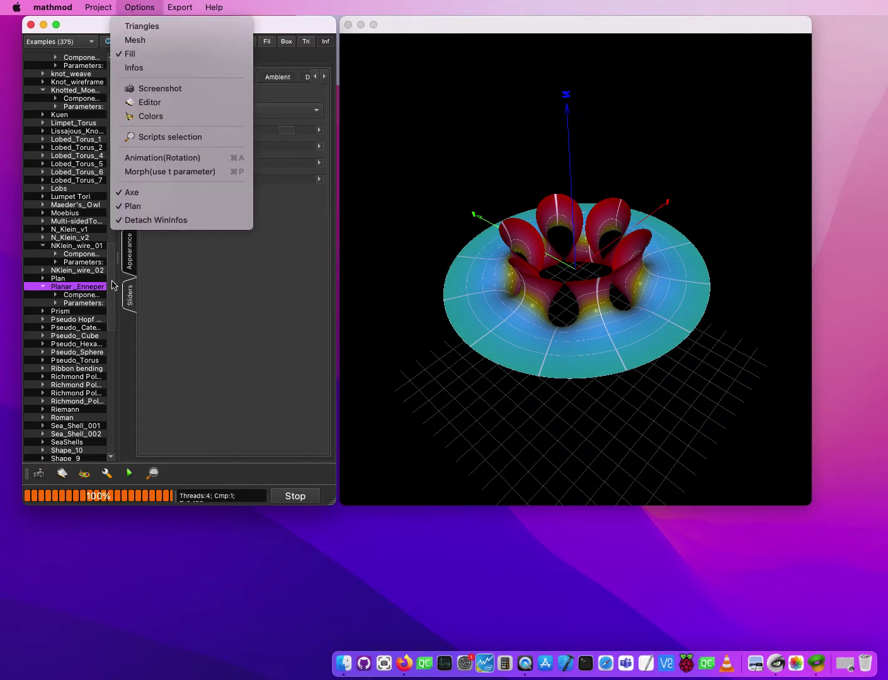
left_click(222, 288)
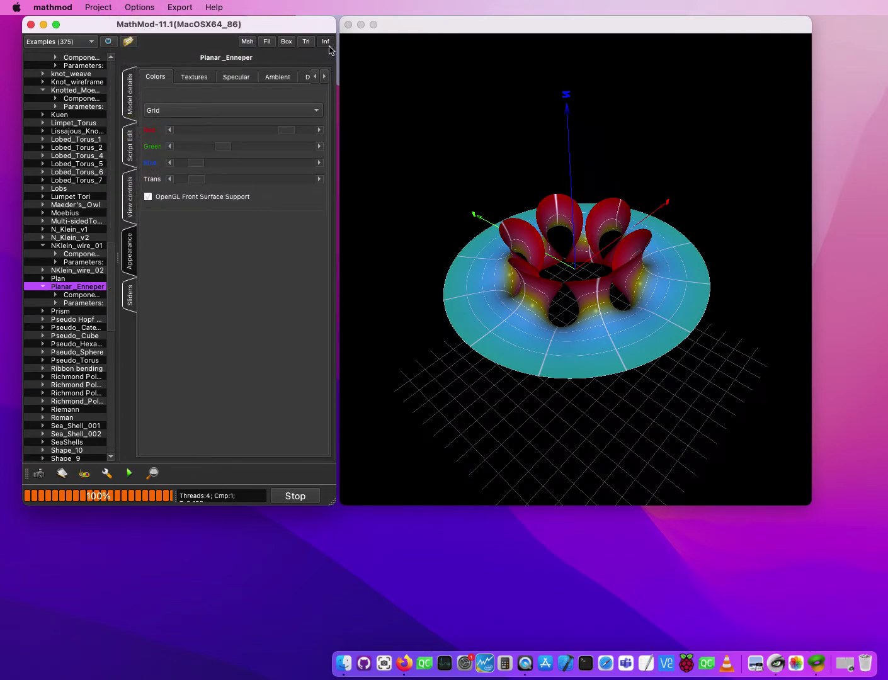
left_click(326, 45)
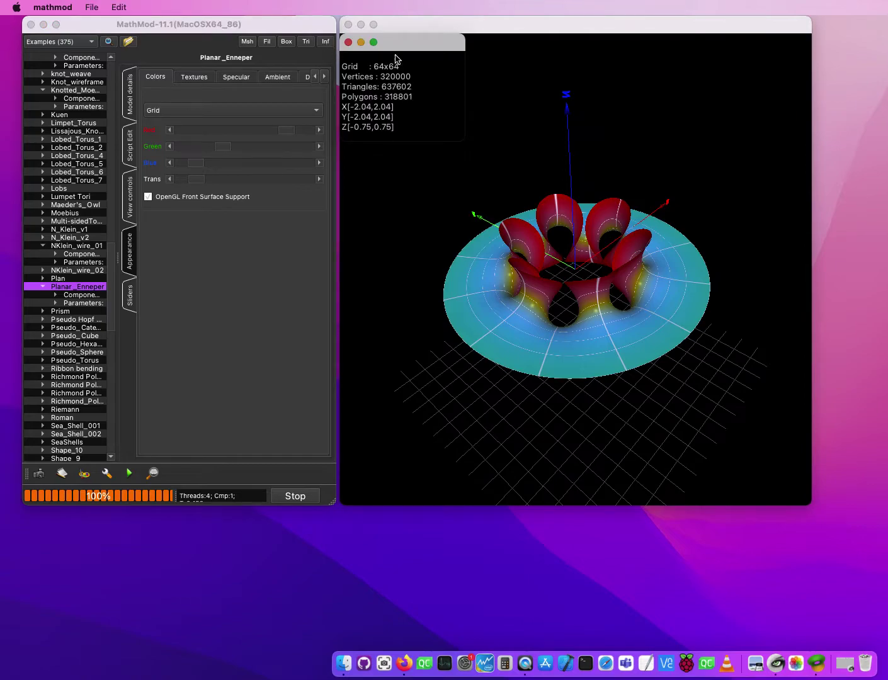
- Move the detached Infos window between the control panel and the 3D view, and close it
left_click_drag(397, 45, 206, 267)
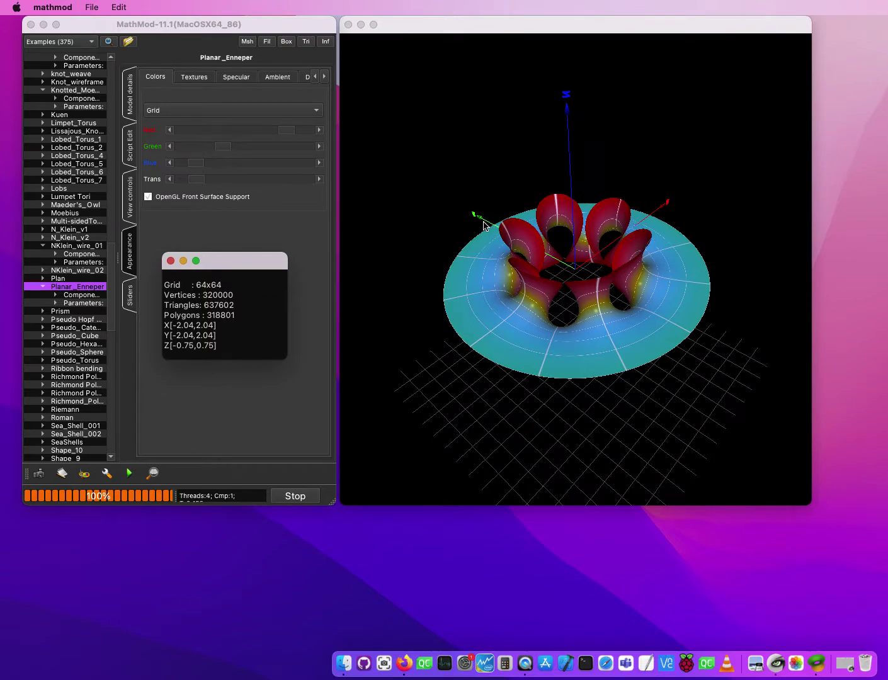
left_click_drag(246, 267, 449, 111)
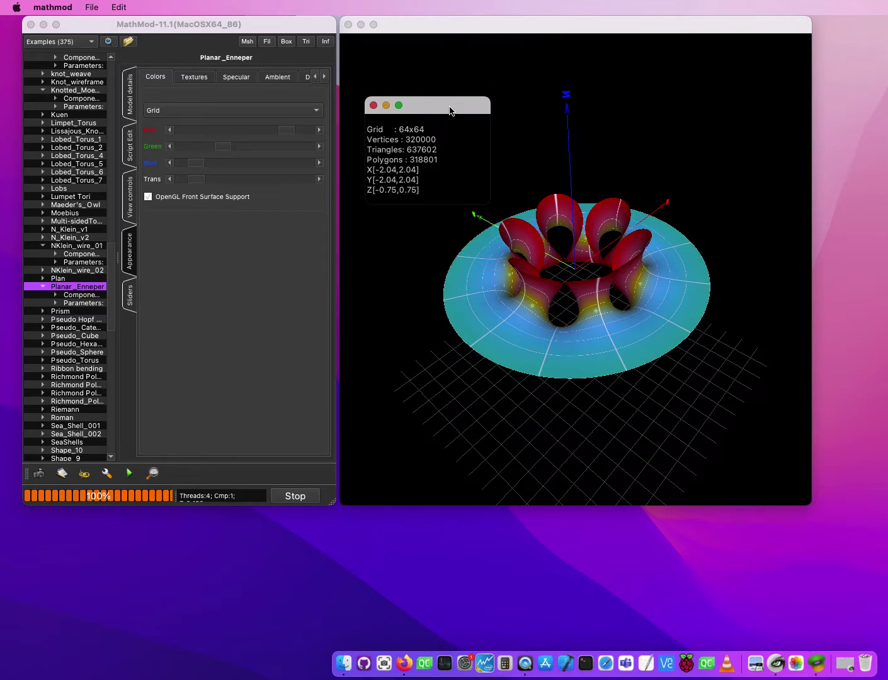
left_click_drag(440, 106, 278, 270)
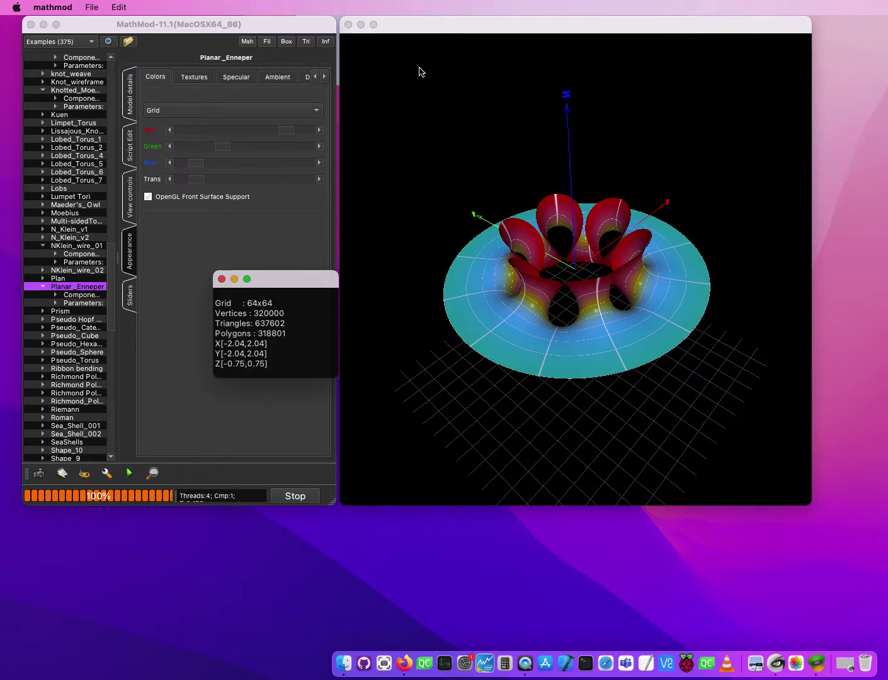
left_click(221, 280)
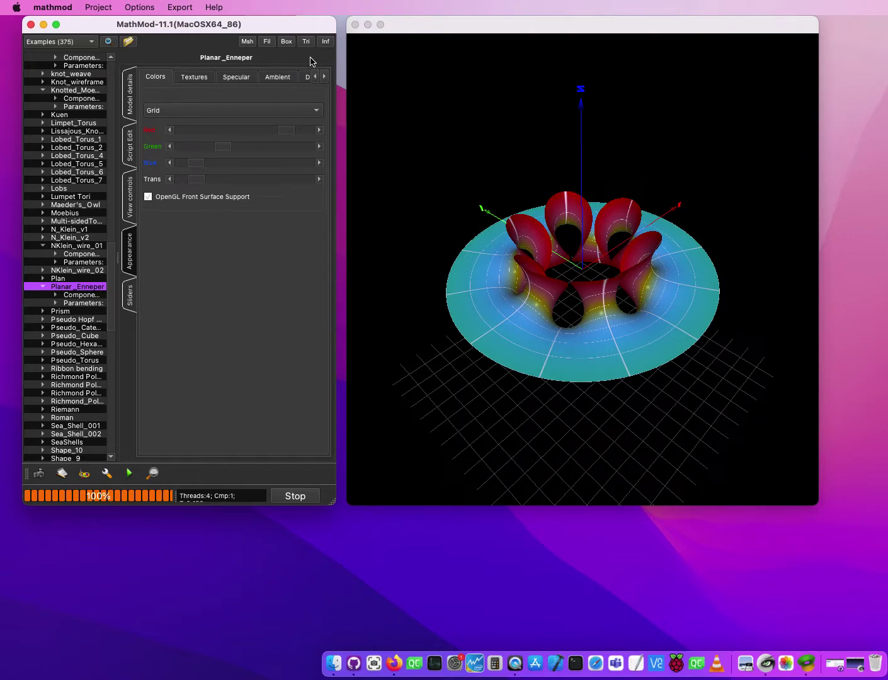
- Export the Planar_Enneper surface as PolygonWavefront.obj to the Desktop under the name planar2
left_click(180, 8)
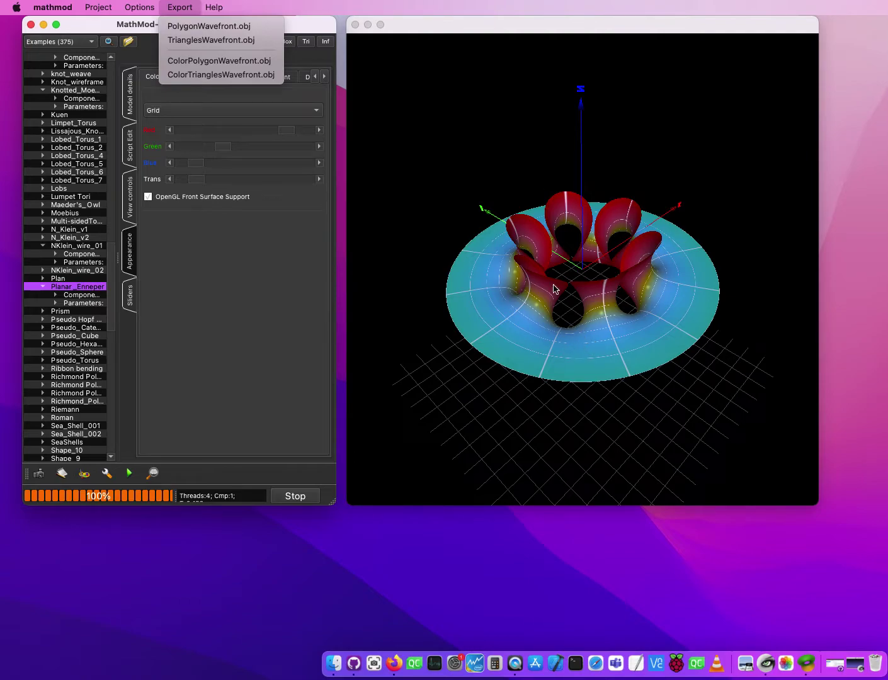
left_click(219, 29)
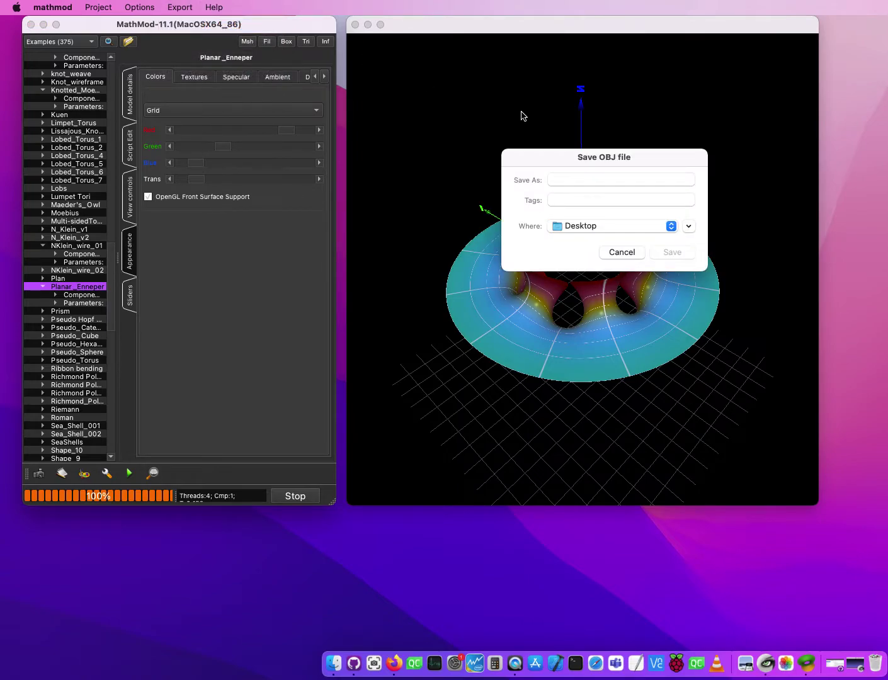
left_click(577, 179)
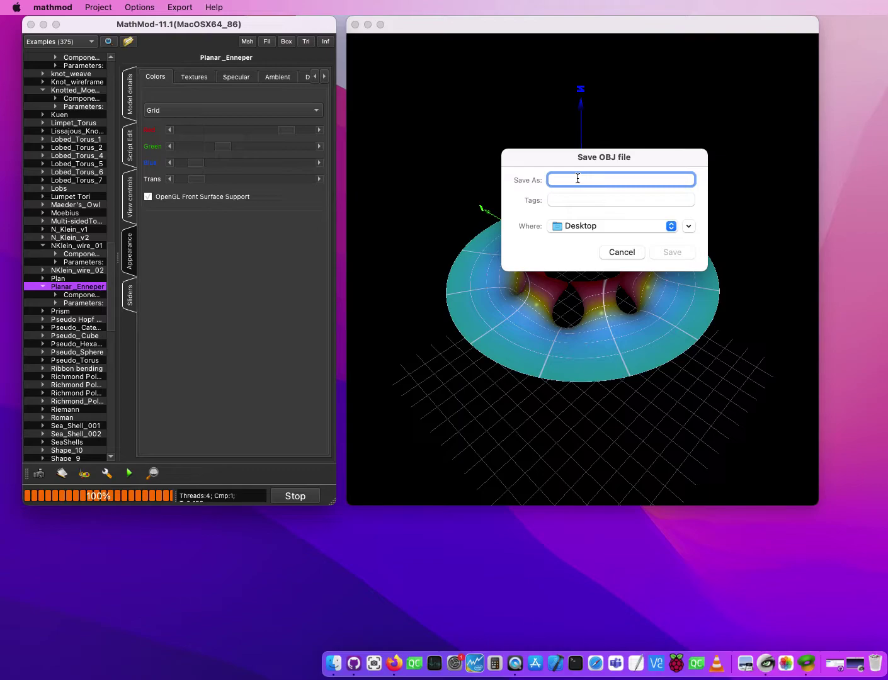
left_click(182, 7)
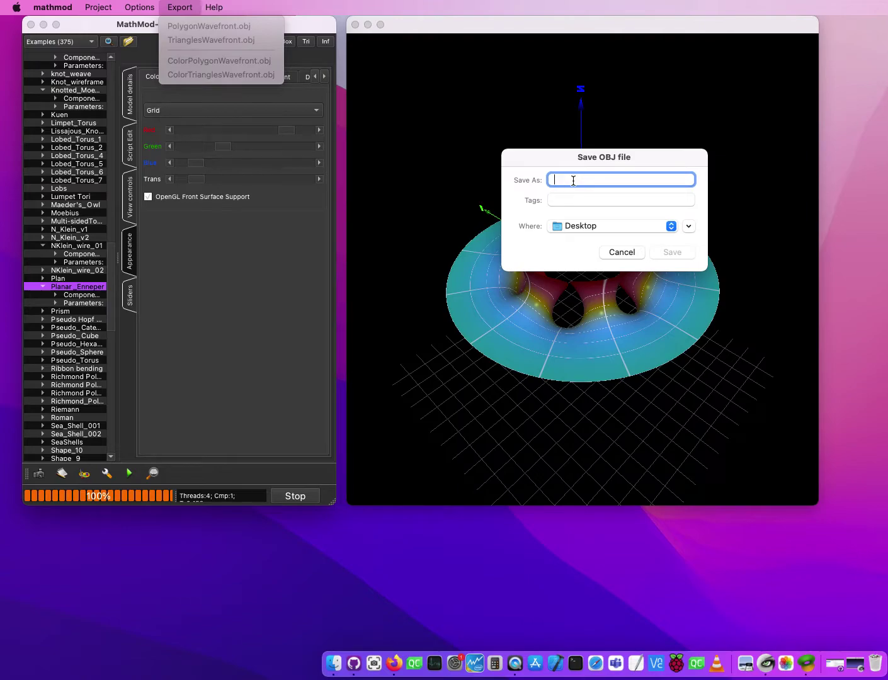
type("pla")
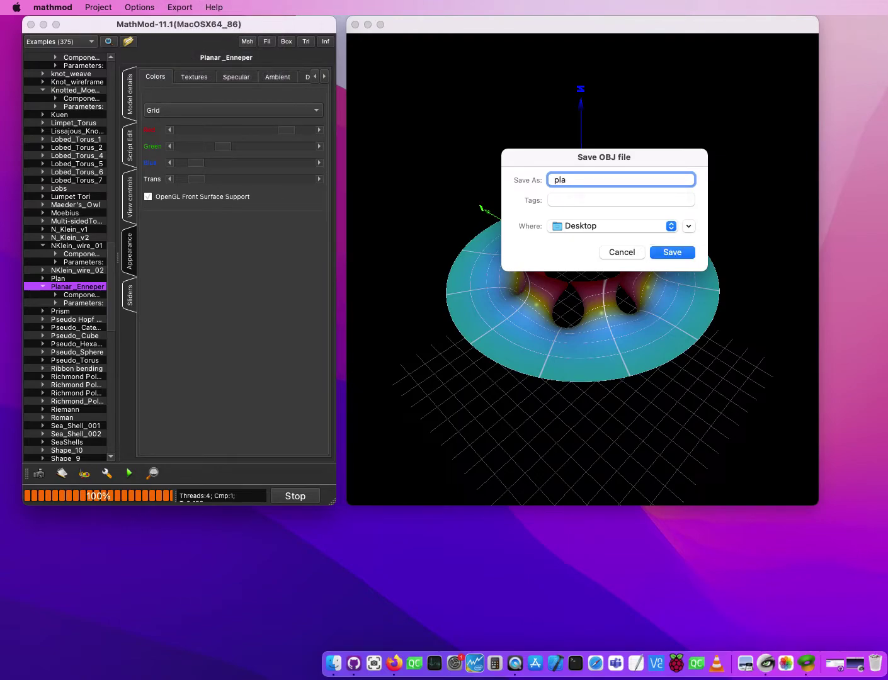
type("nar2")
left_click(672, 251)
- Switch to MeshLab, enlarge the Project_1 window and load the planar.obj mesh into it
left_click(765, 668)
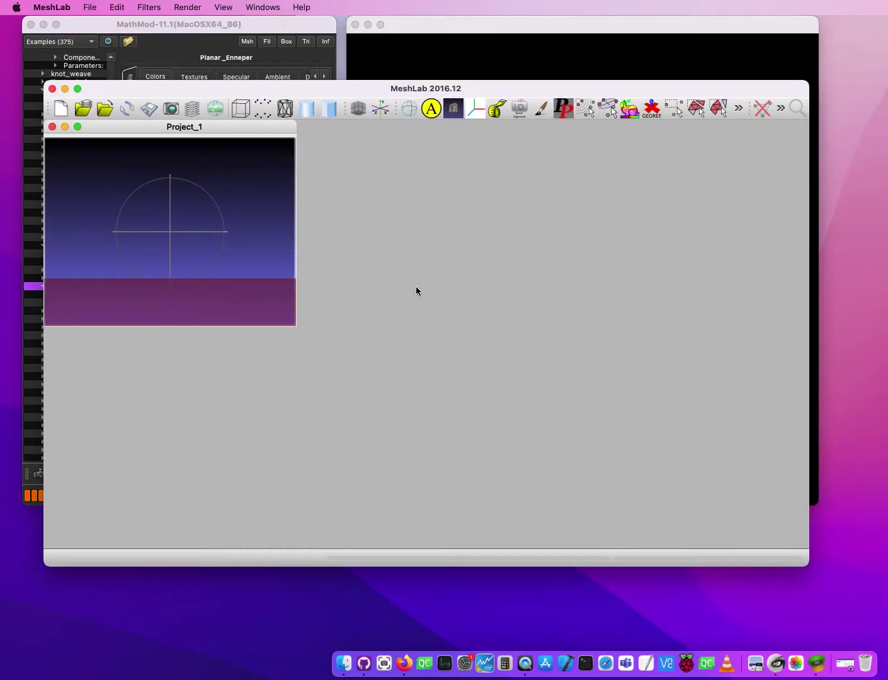
double_click(269, 125)
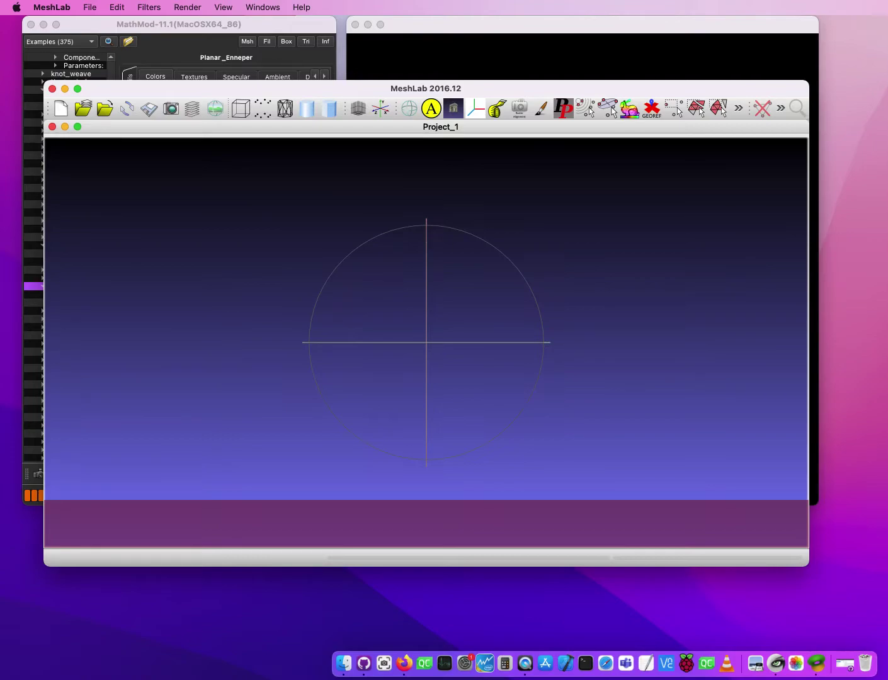
left_click_drag(551, 293, 527, 311)
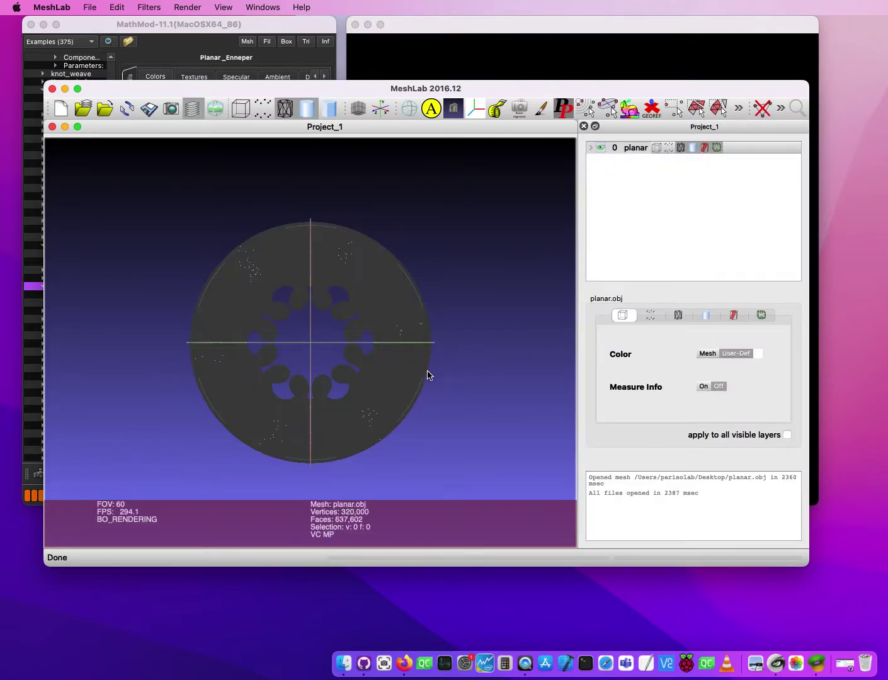
- Turn off the wireframe rendering of the planar mesh and inspect its shaded surface from several angles
left_click_drag(420, 296, 294, 376)
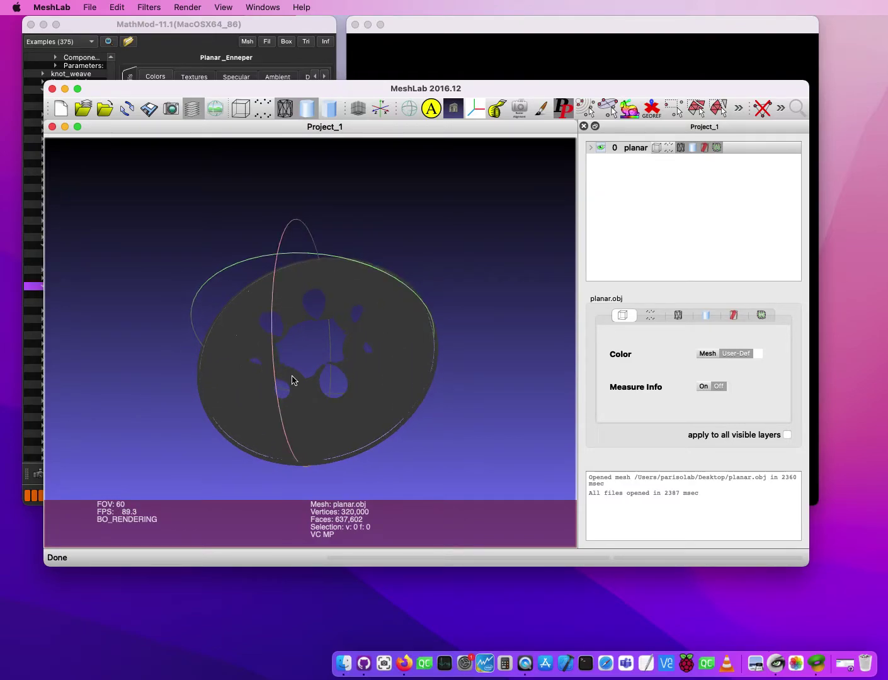
scroll(314, 391, "down", 2)
scroll(314, 392, "up", 5)
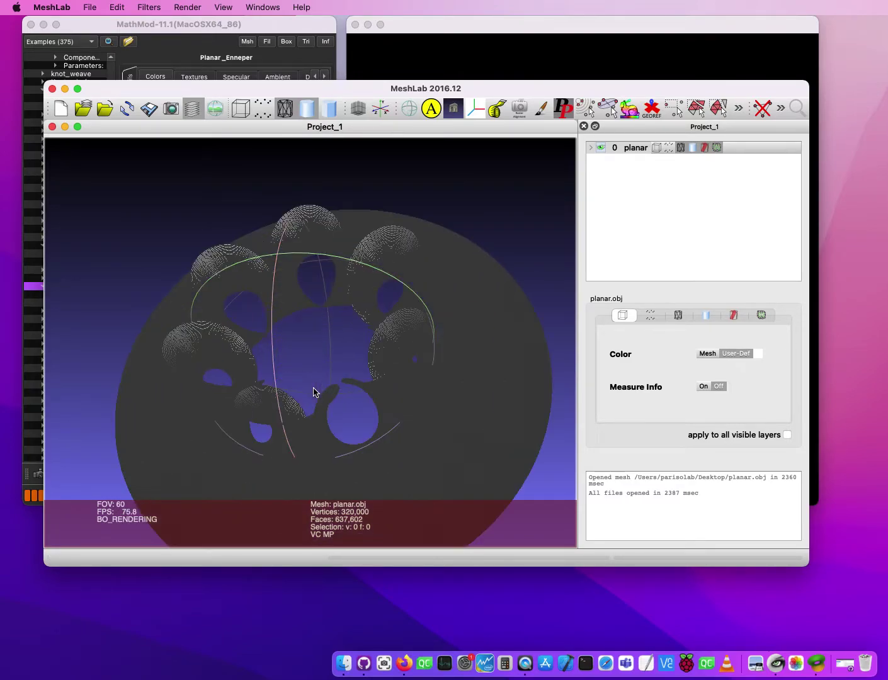
left_click(283, 112)
mouse_move(327, 332)
left_mouse_down()
mouse_move(413, 259)
mouse_move(352, 248)
mouse_move(317, 311)
mouse_move(352, 284)
mouse_move(345, 244)
mouse_move(281, 256)
mouse_move(301, 314)
left_mouse_up()
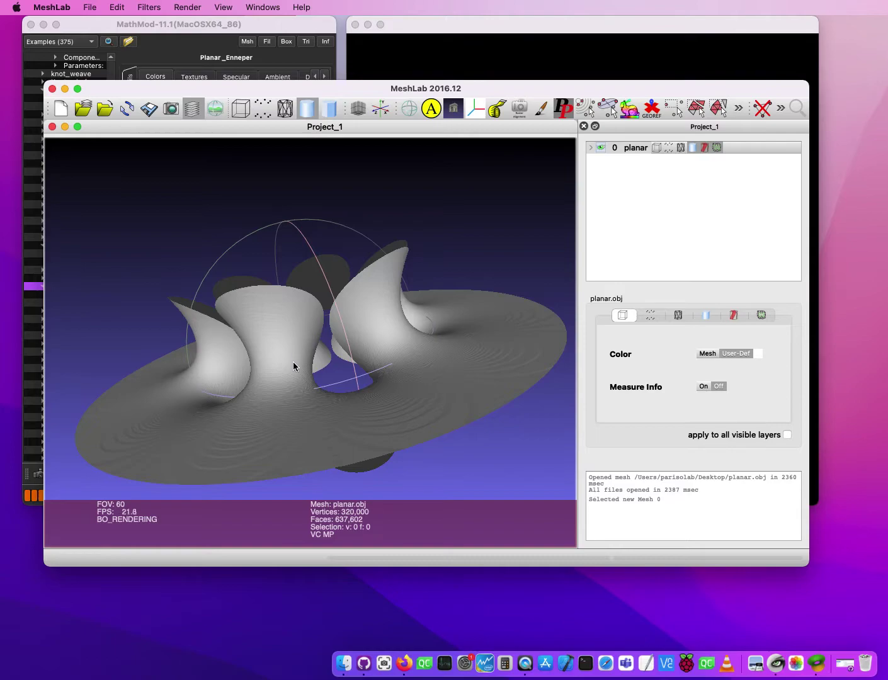
scroll(318, 345, "down", 5)
scroll(318, 345, "up", 5)
left_click_drag(307, 356, 548, 270)
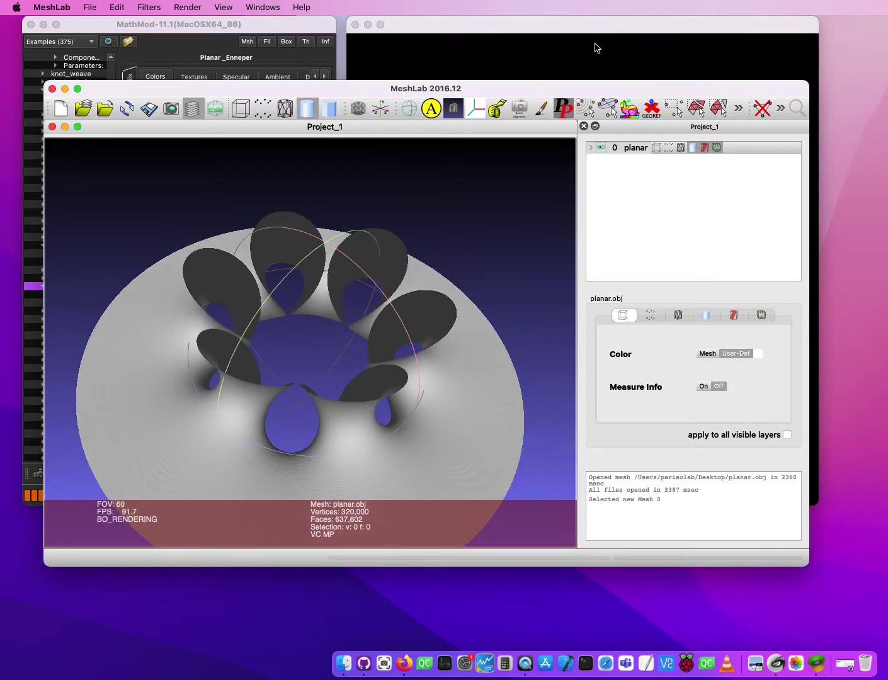
- Reposition the MeshLab window and close Project_1 with the planar mesh
left_click_drag(545, 88, 529, 107)
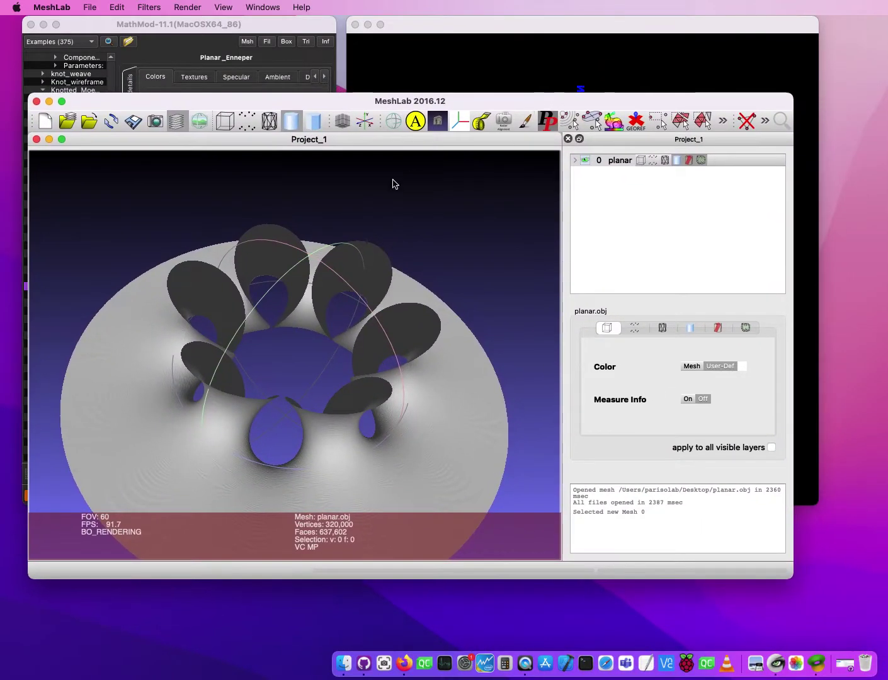
left_click_drag(395, 101, 405, 114)
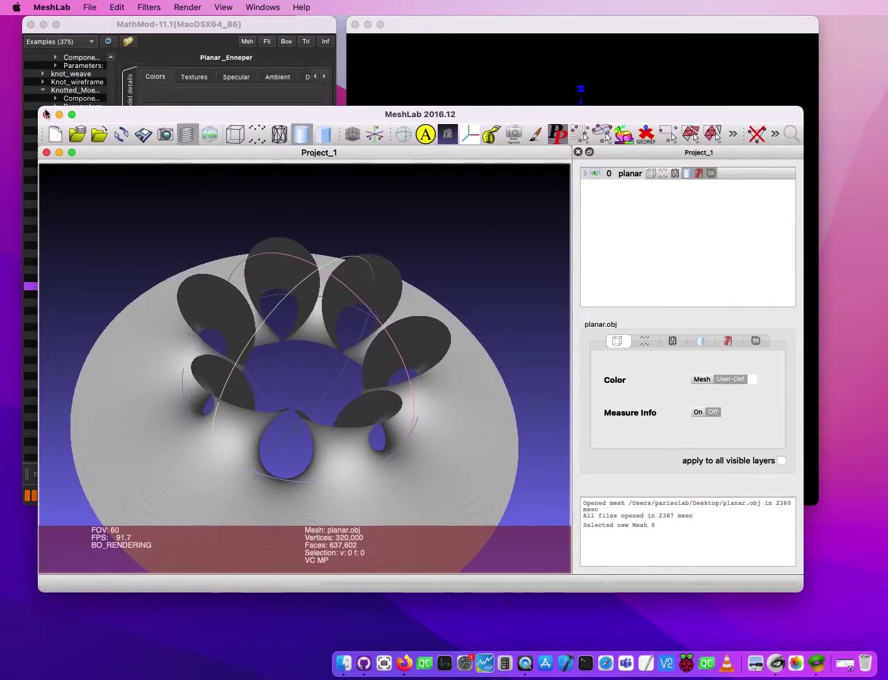
left_click(87, 7)
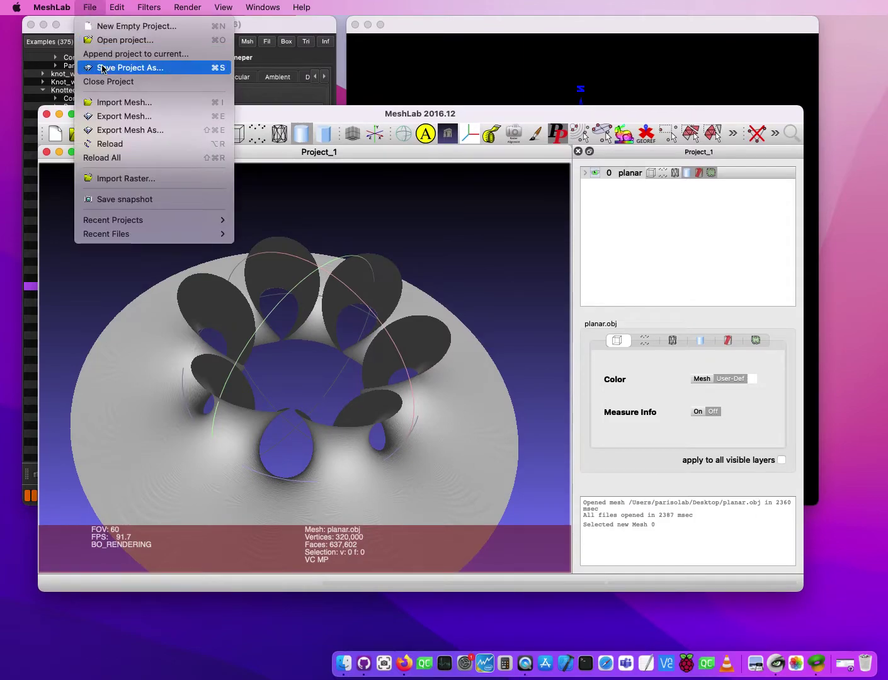
left_click(112, 82)
- Switch back to MathMod and export the surface as ColorPolygonWavefront.obj to the Desktop under the name planar3
left_click(307, 24)
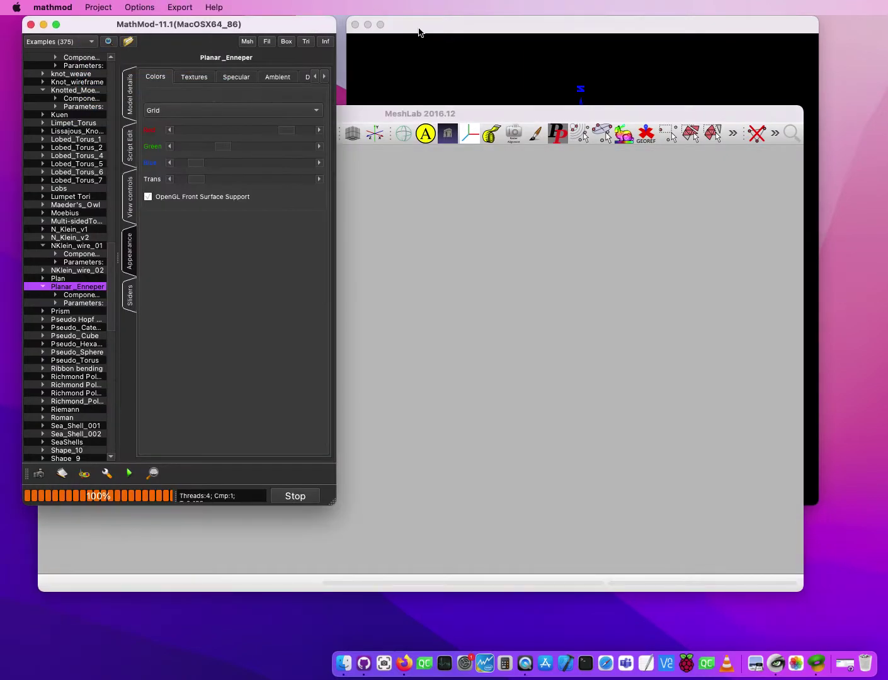
left_click(432, 28)
left_click(251, 26)
left_click(174, 9)
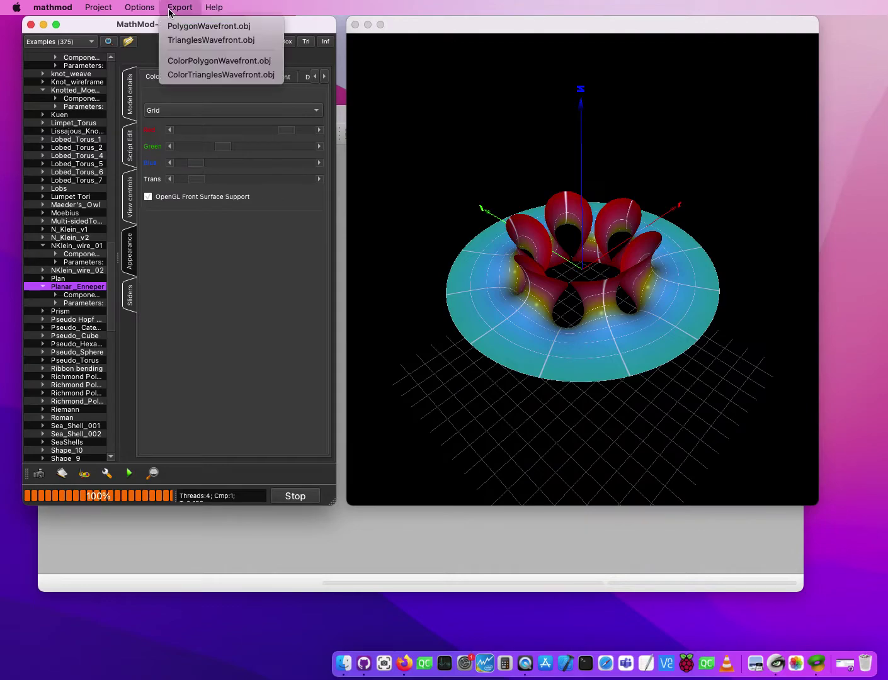
left_click(222, 63)
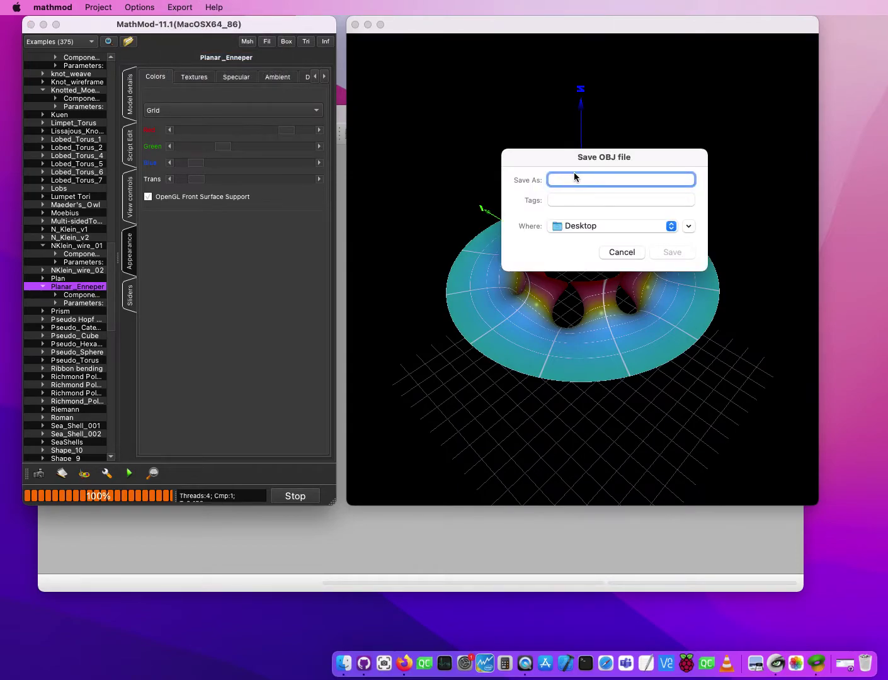
type("planar3")
left_click(675, 252)
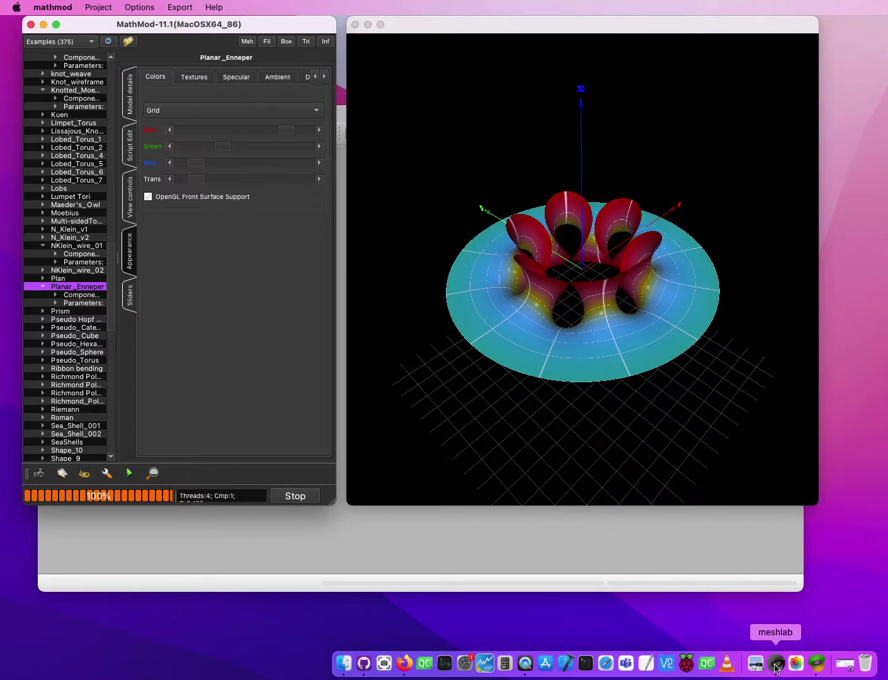
- Switch to MeshLab, reposition its empty window and load the planar3.obj mesh from the Desktop into it
left_click(776, 667)
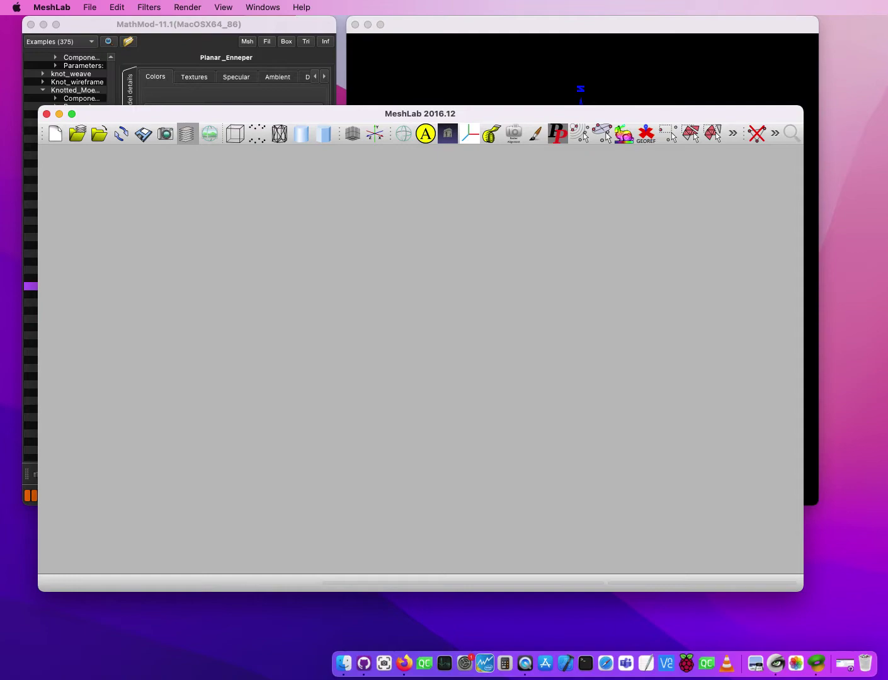
left_click_drag(776, 112, 789, 102)
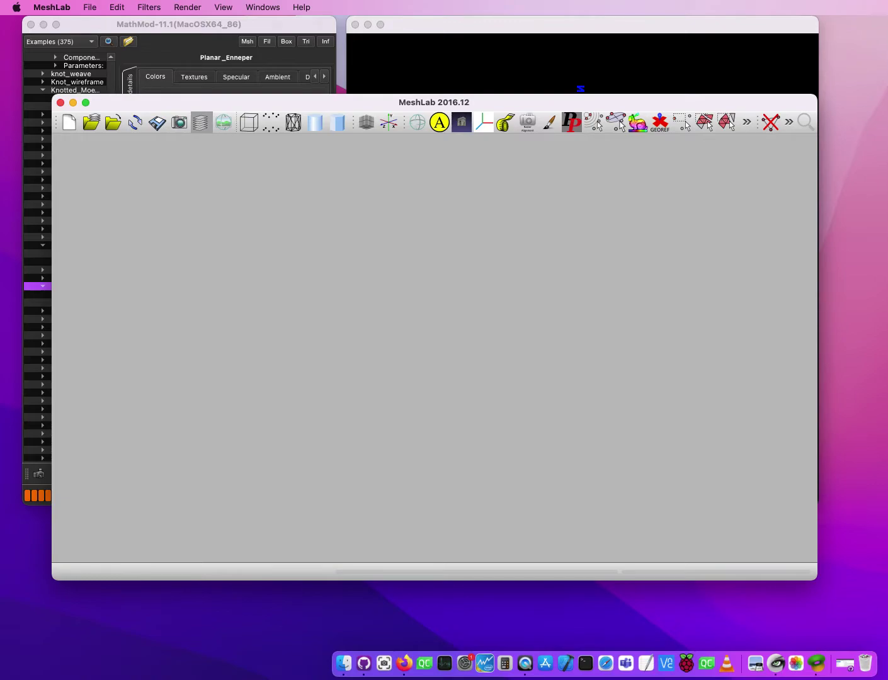
key("super+Tab")
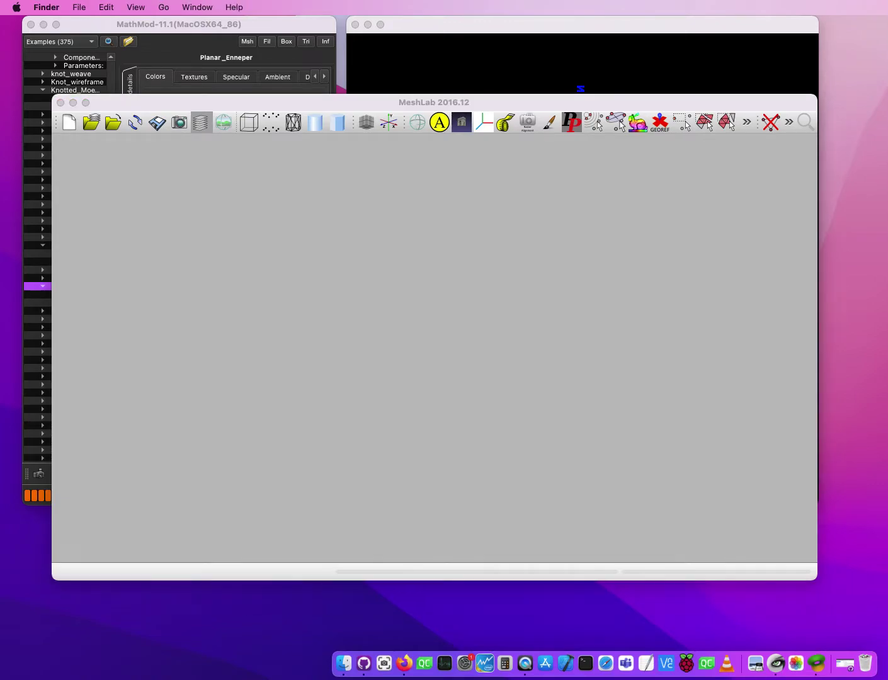
left_click_drag(857, 165, 460, 390)
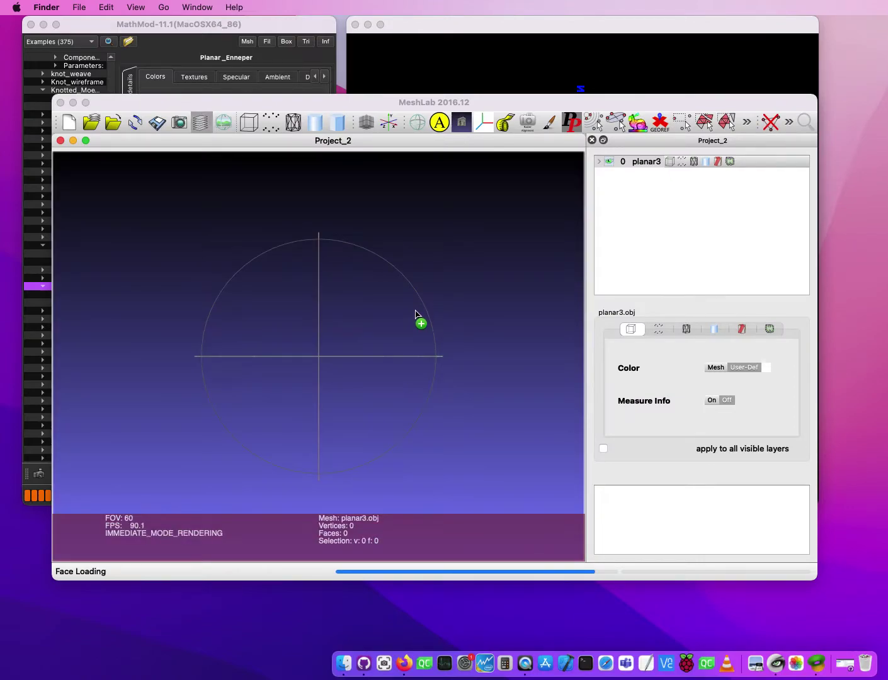
- Turn on solid face rendering for the planar3 mesh and inspect its colored surface up close from several angles
left_click_drag(435, 329, 208, 396)
left_click(315, 121)
mouse_move(351, 329)
left_mouse_down()
mouse_move(363, 343)
mouse_move(231, 307)
mouse_move(350, 435)
left_mouse_up()
scroll(349, 433, "up", 8)
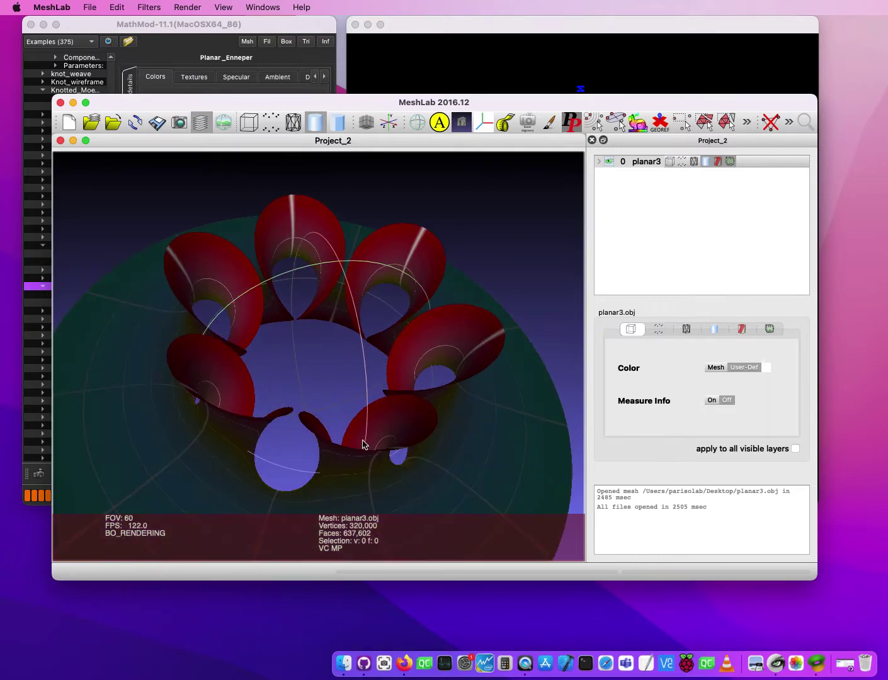
left_click_drag(340, 389, 550, 259)
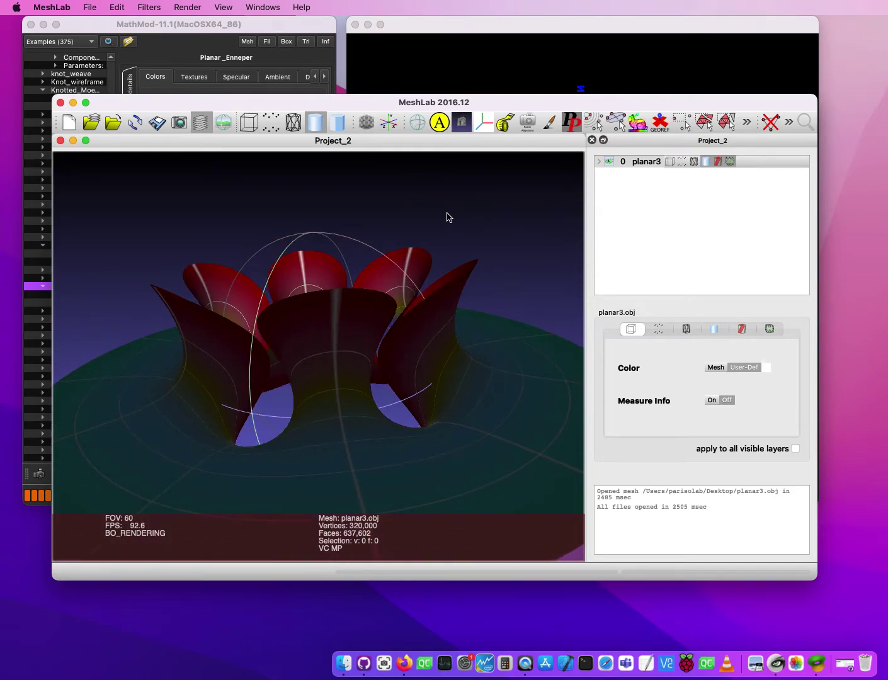
left_click_drag(407, 274, 433, 265)
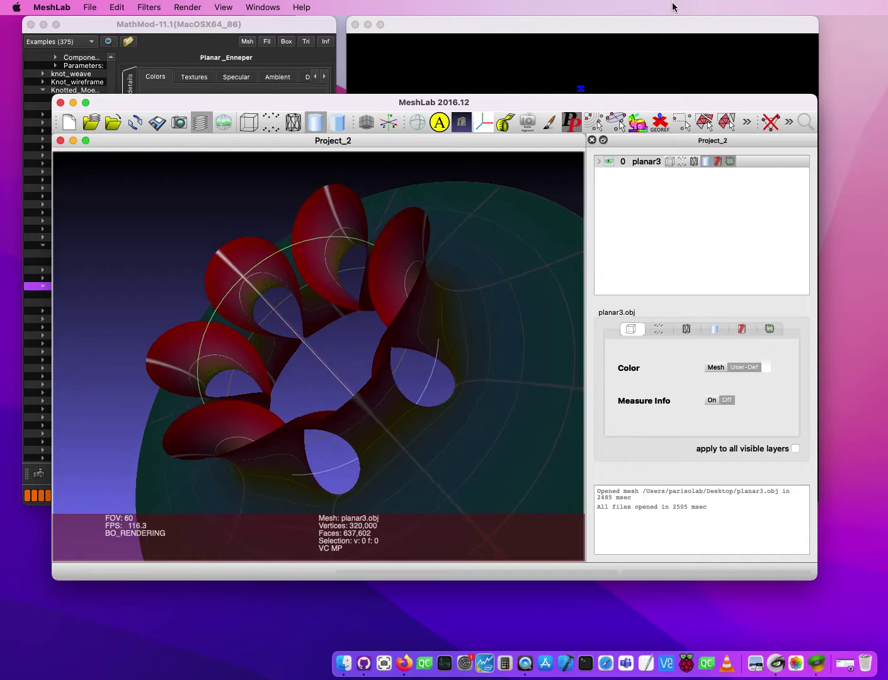
- Switch back to MathMod, keep its window at the compact size and open the program's documentation in the browser
left_click(581, 37)
left_click_drag(572, 337, 552, 344)
left_click(318, 102)
double_click(268, 25)
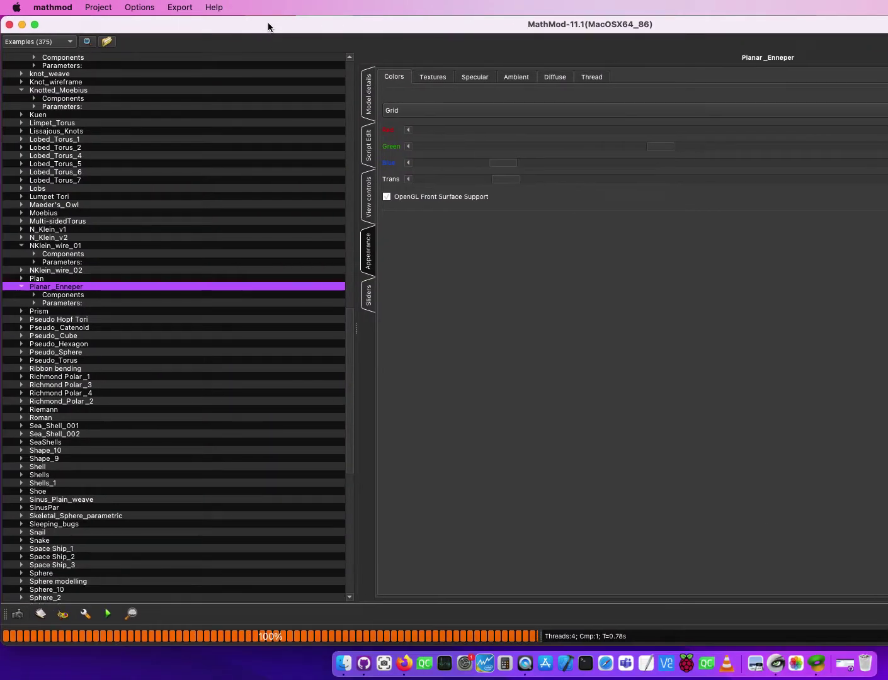
double_click(268, 25)
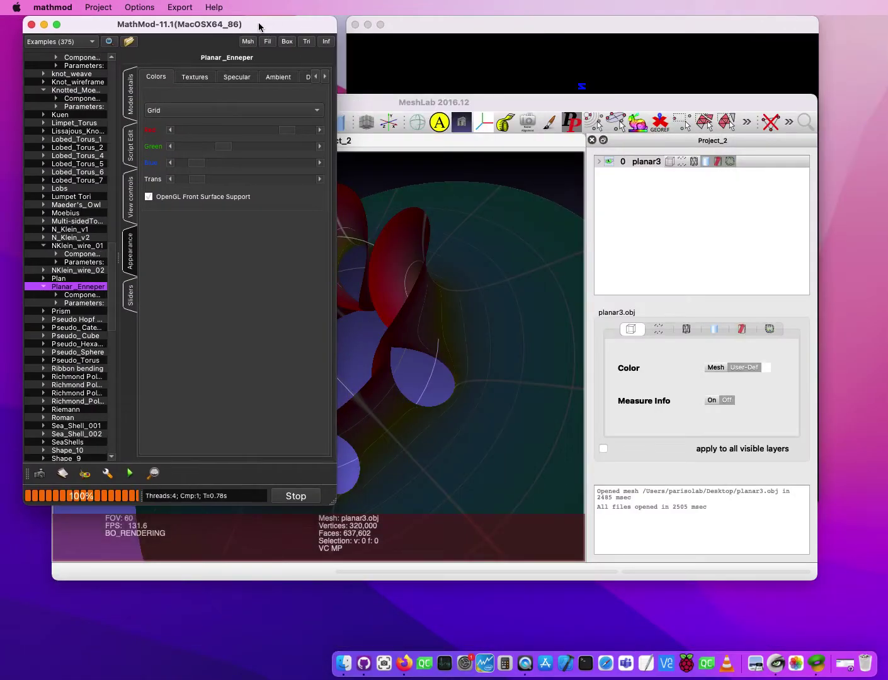
left_click(214, 7)
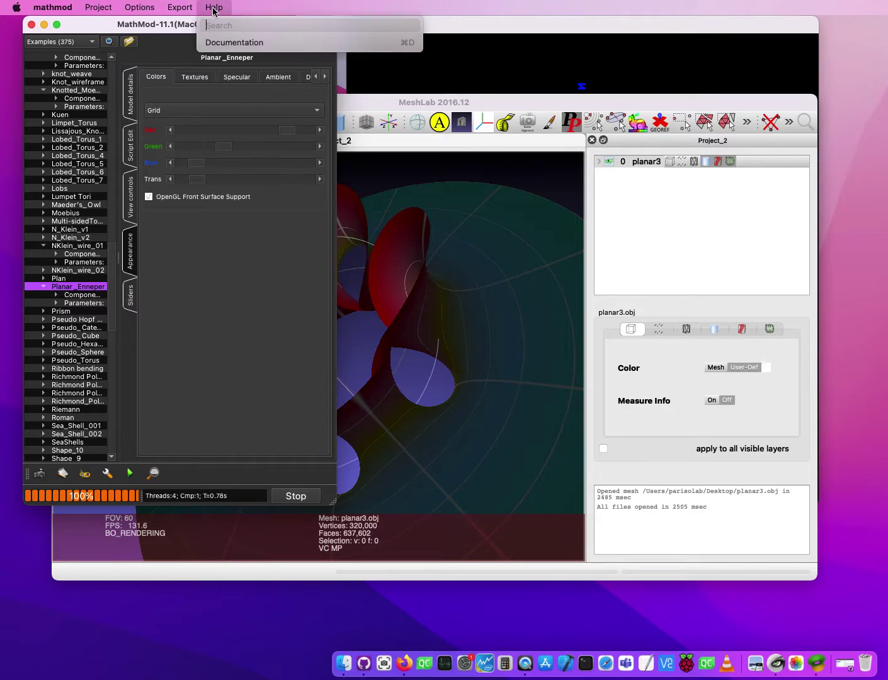
left_click(249, 43)
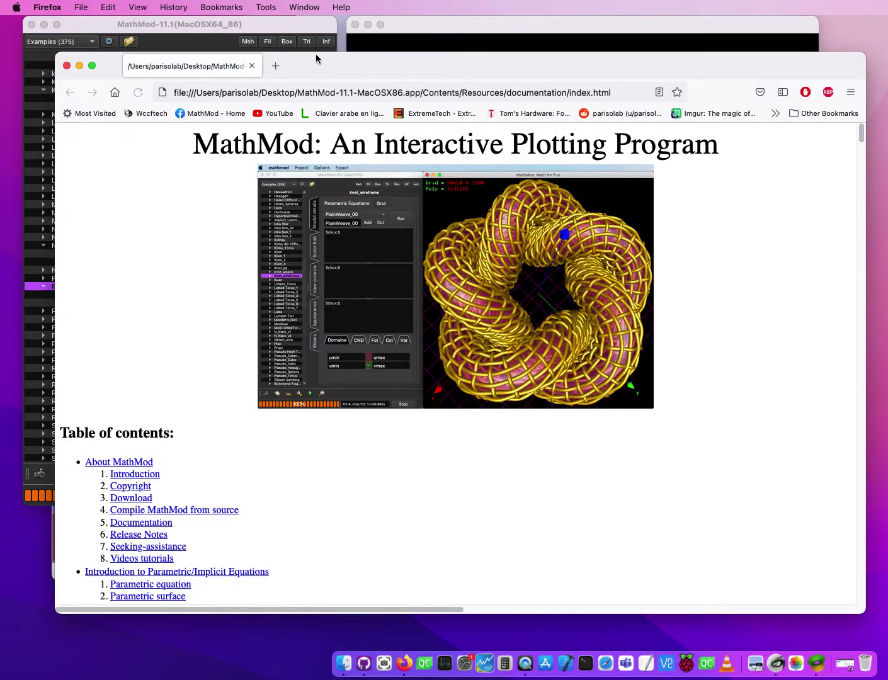
- Examine the documentation's table of contents, the current version in the Download section, the release notes and the video tutorials list
mouse_move(317, 57)
left_mouse_down()
mouse_move(286, 50)
mouse_move(333, 42)
mouse_move(303, 60)
left_mouse_up()
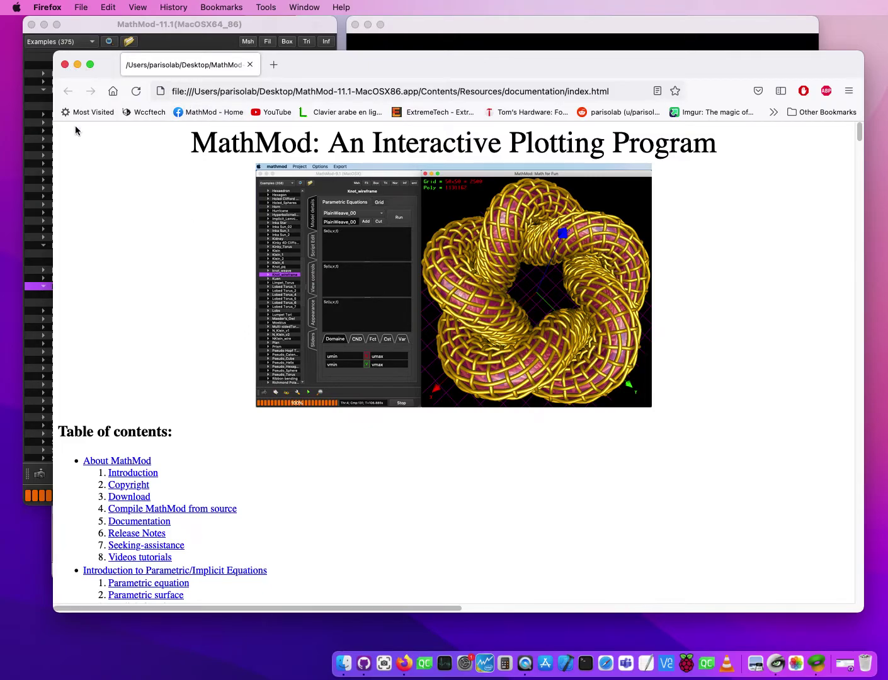
scroll(180, 343, "down", 5)
scroll(260, 359, "down", 15)
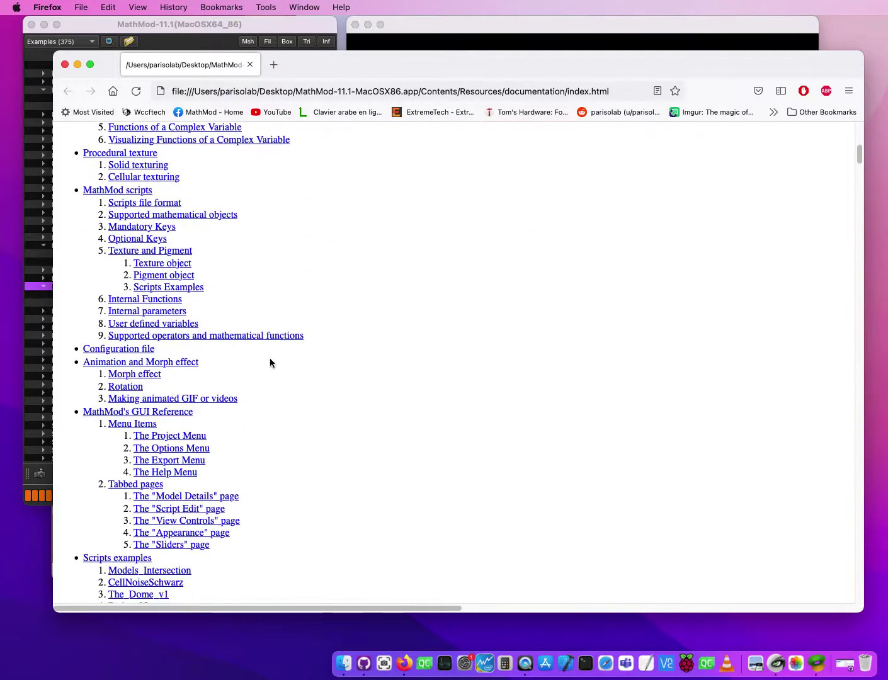
scroll(290, 365, "down", 6)
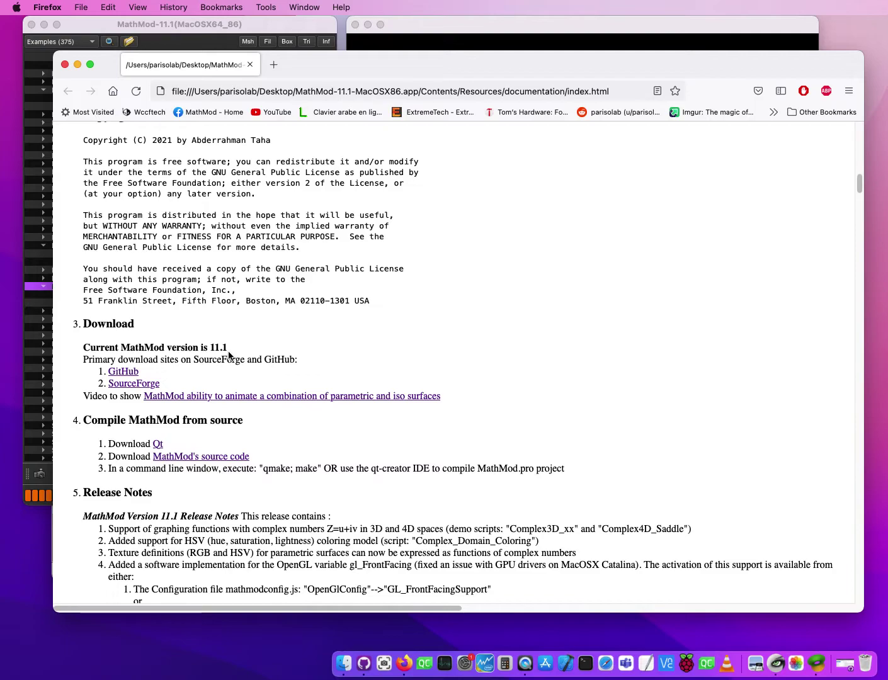
left_click_drag(227, 348, 209, 347)
left_click(256, 340)
scroll(281, 331, "down", 1)
scroll(281, 329, "down", 12)
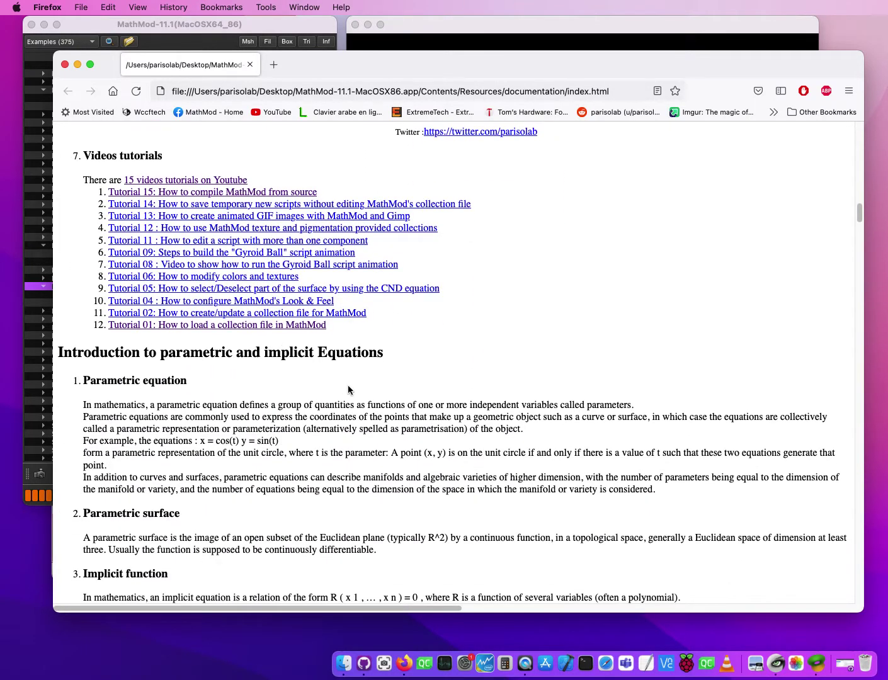
- Read through the documentation on equations, texturing, script keys and pigment definitions, and close the browser window
scroll(233, 403, "down", 10)
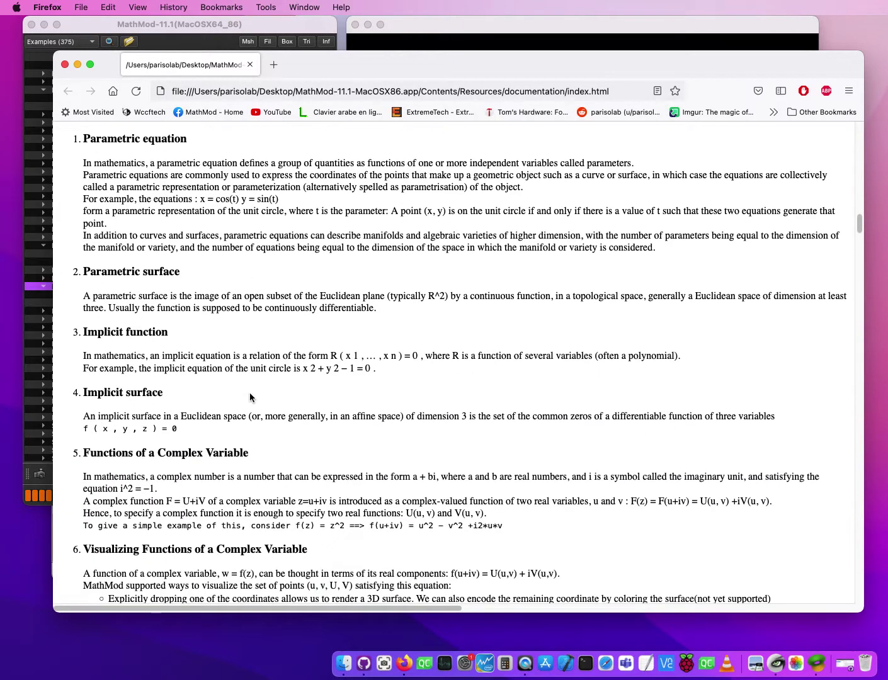
scroll(249, 397, "down", 10)
scroll(296, 388, "down", 5)
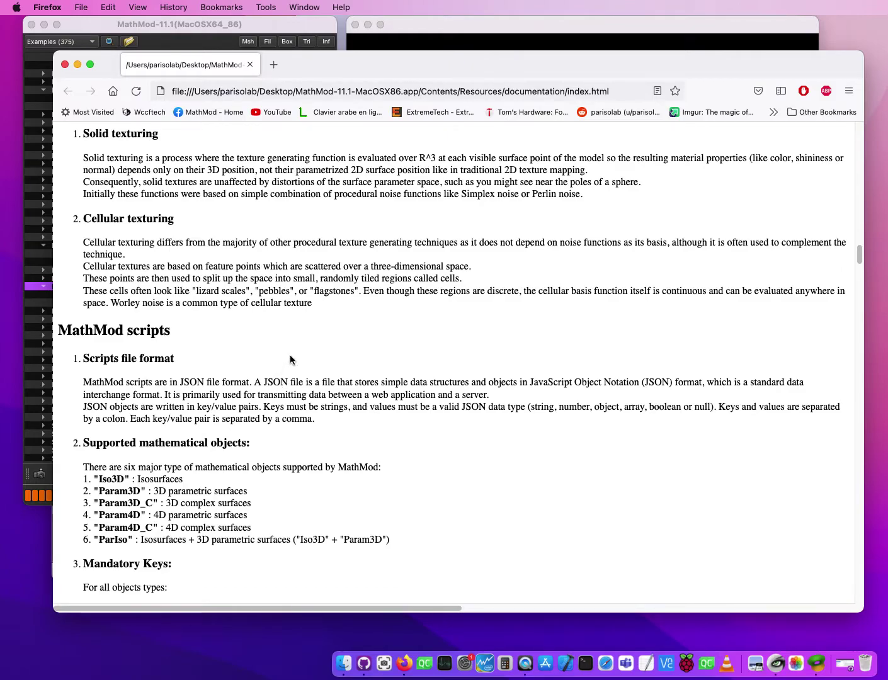
scroll(290, 358, "down", 5)
scroll(290, 359, "down", 4)
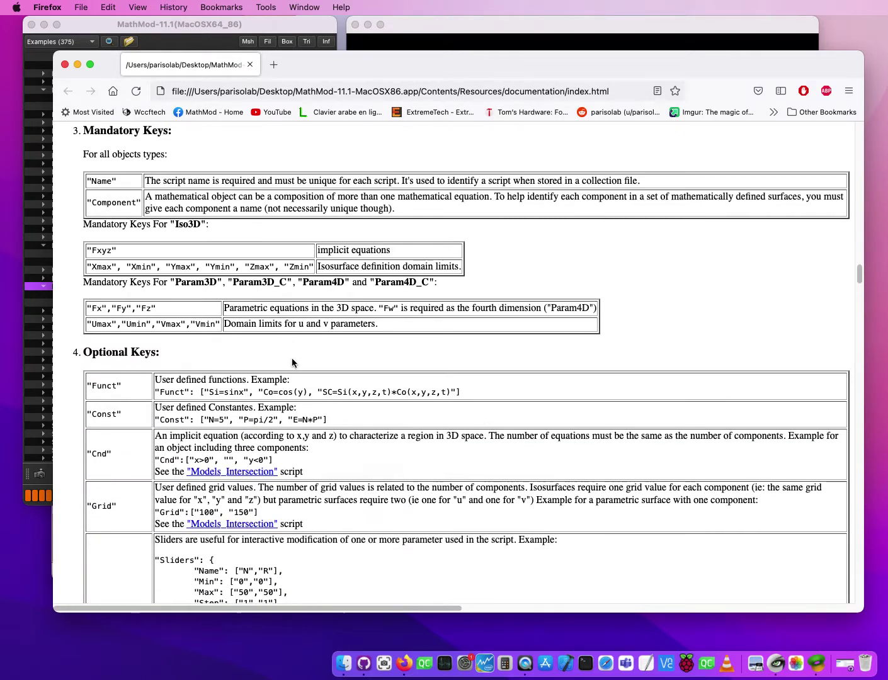
left_click_drag(860, 276, 860, 282)
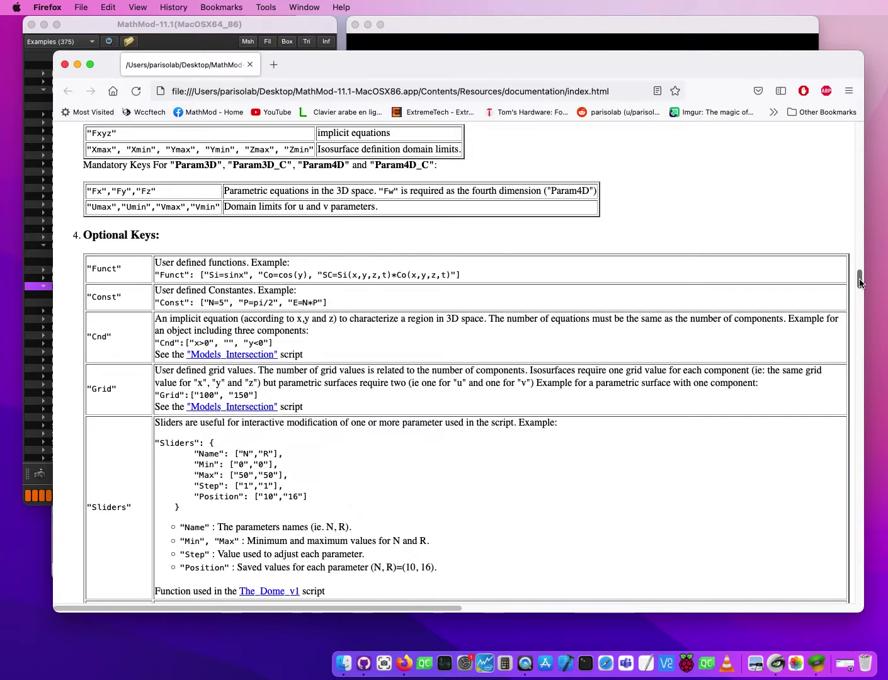
left_click_drag(860, 283, 864, 311)
left_click_drag(440, 65, 434, 43)
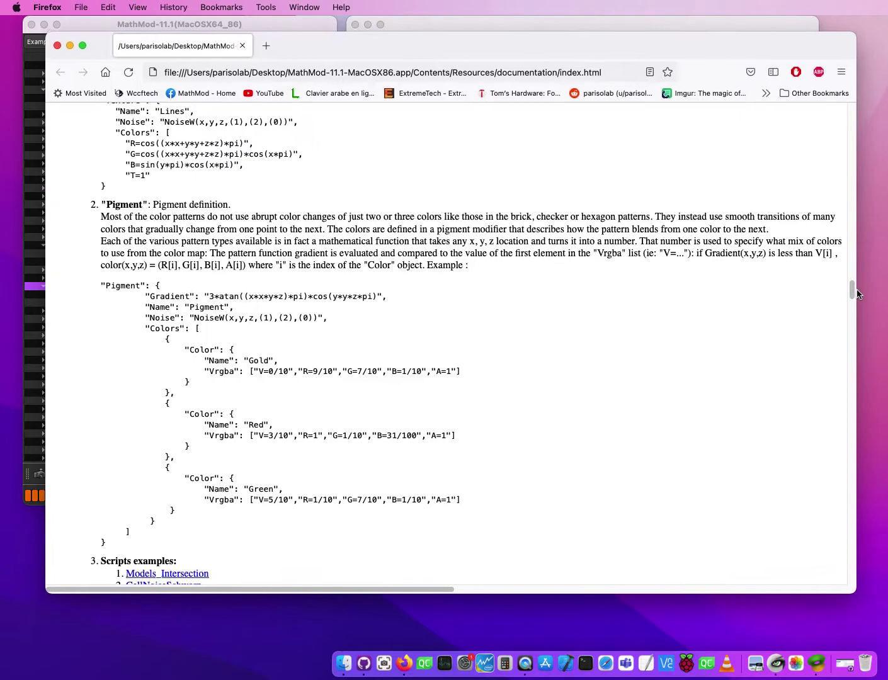
left_click(57, 44)
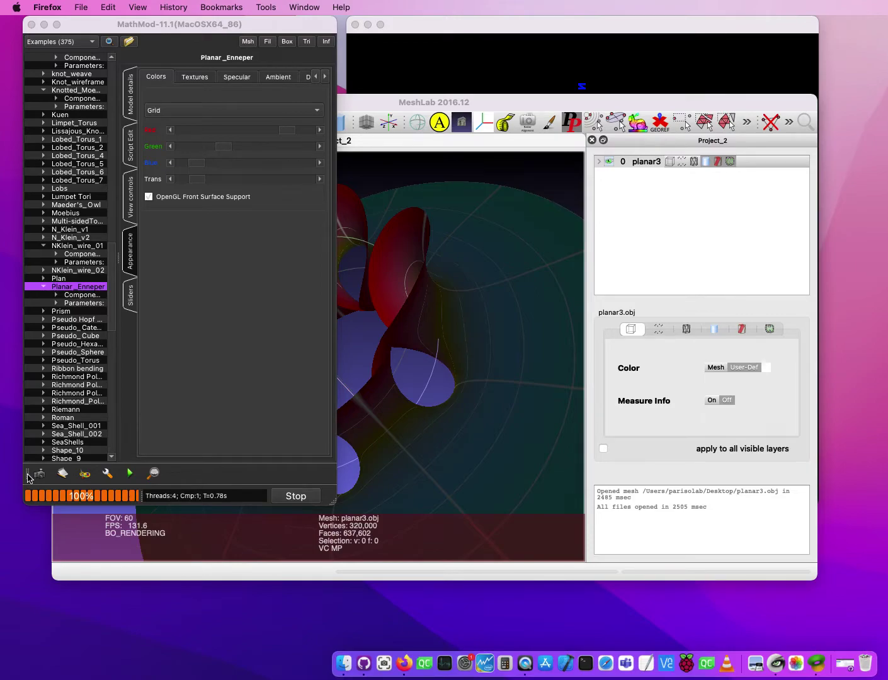
- Undock the MathMod toolbar over the model panel and highlight the thread count and calculation time in the status field
left_click_drag(28, 478, 159, 327)
double_click(151, 493)
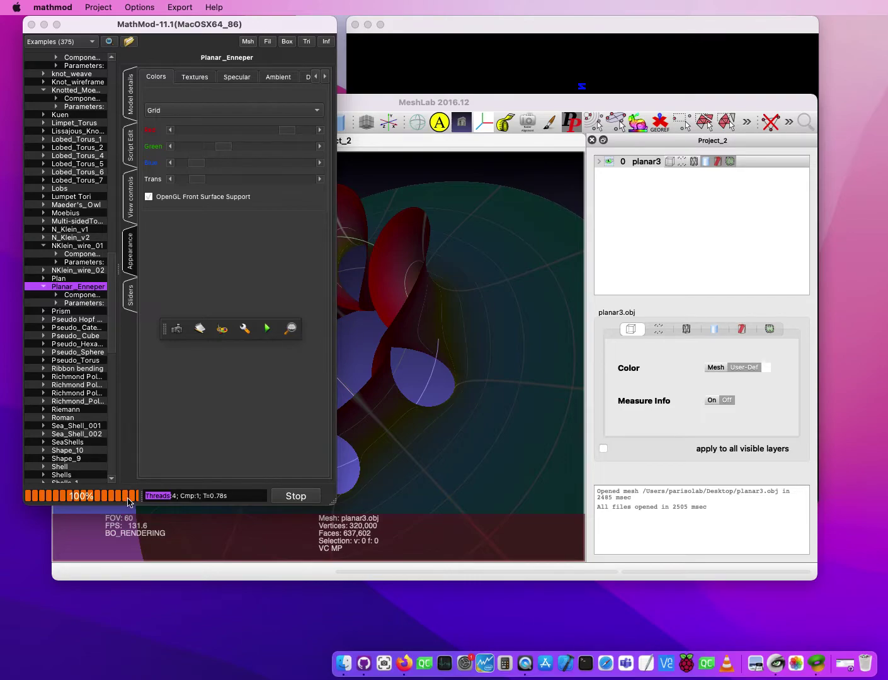
left_click(181, 497)
left_click_drag(230, 497, 208, 498)
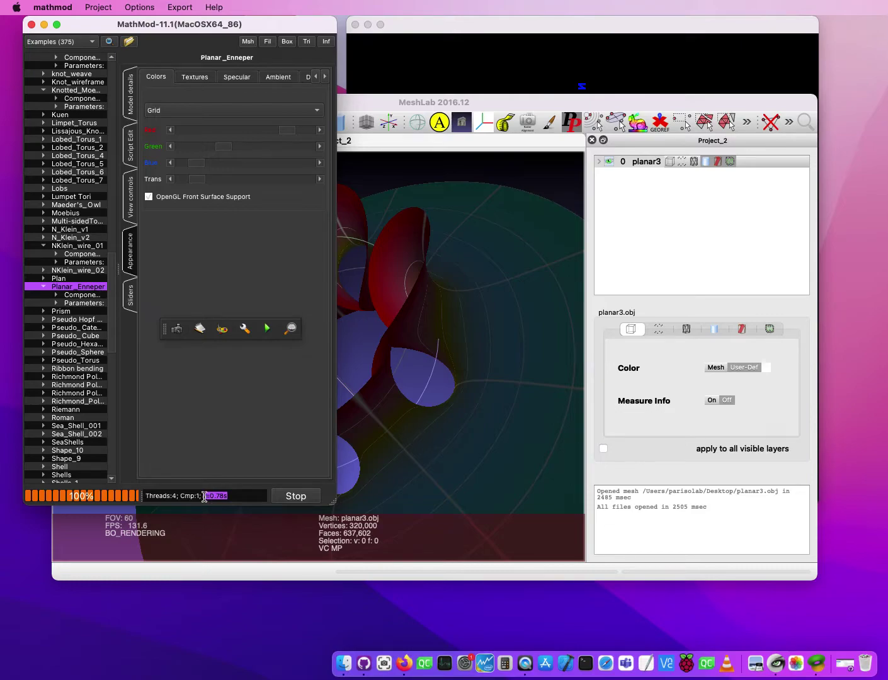
left_click_drag(230, 496, 197, 493)
left_click_drag(177, 496, 147, 497)
- Review the Planar_Enneper script and its grid settings, and browse the list of example scripts without choosing one
left_click(131, 146)
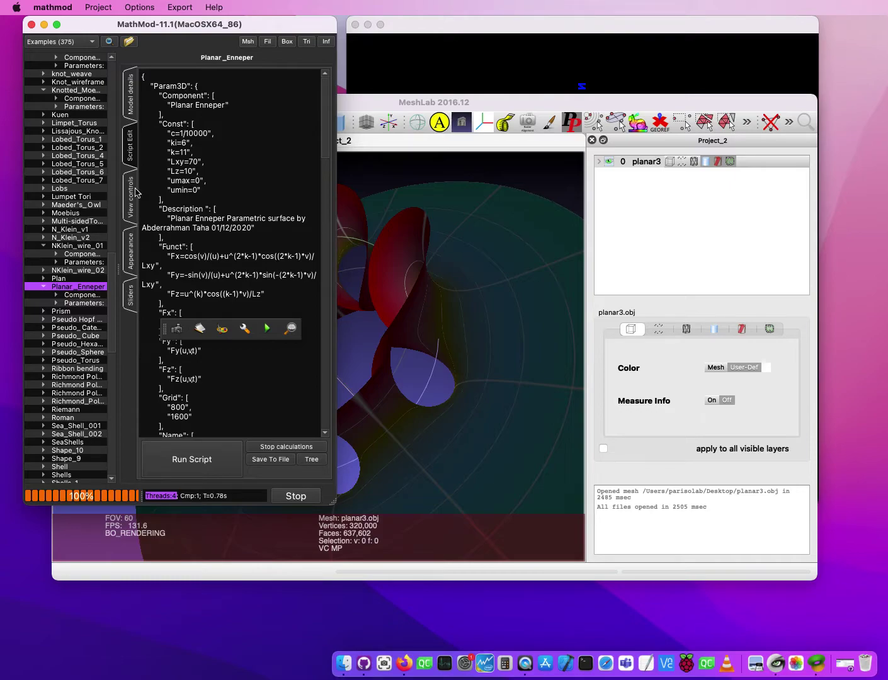
left_click(128, 108)
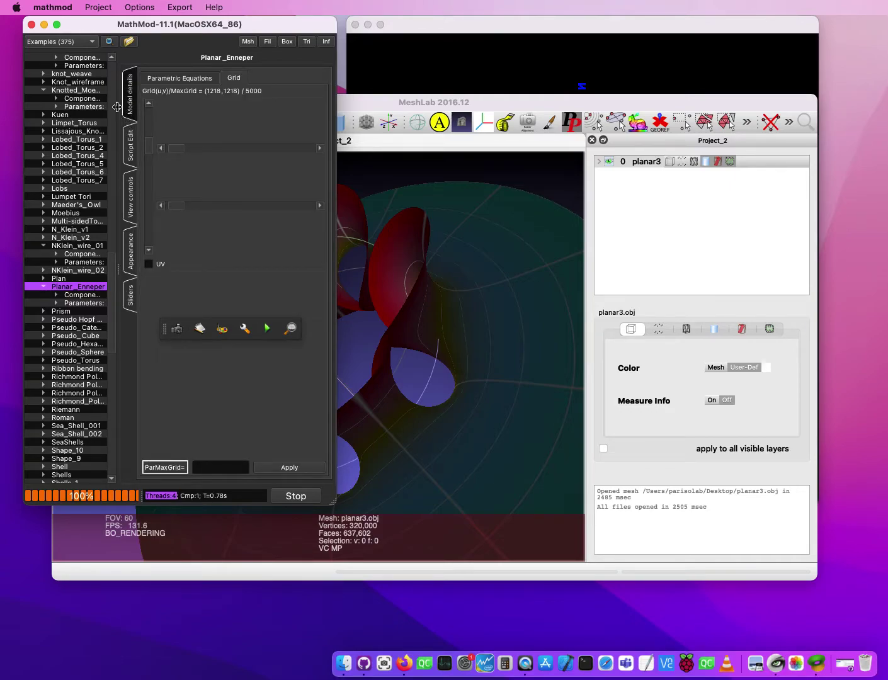
left_click(88, 42)
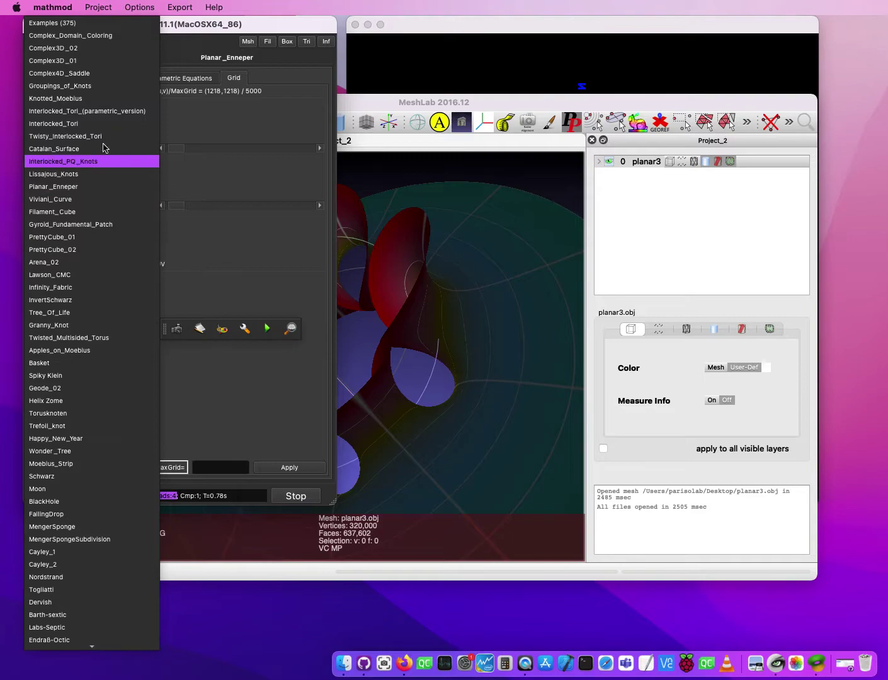
left_click(175, 44)
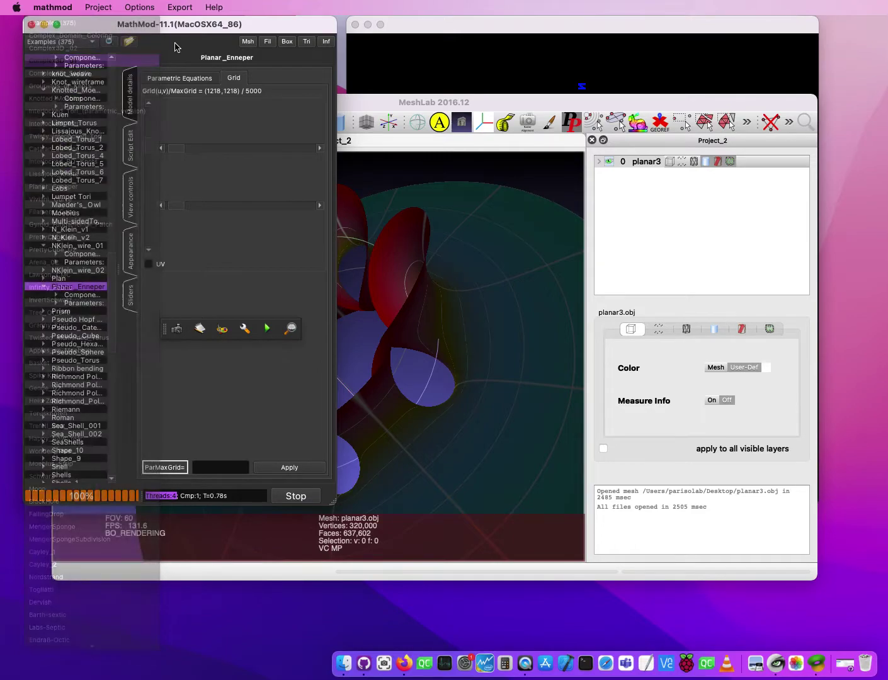
left_click(78, 43)
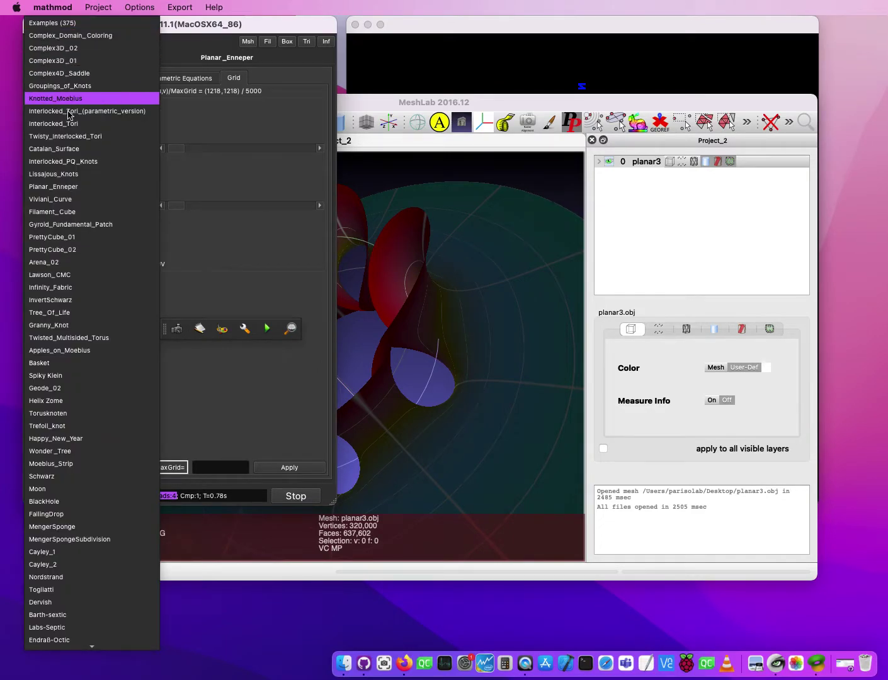
scroll(91, 366, "down", 5)
scroll(77, 445, "down", 15)
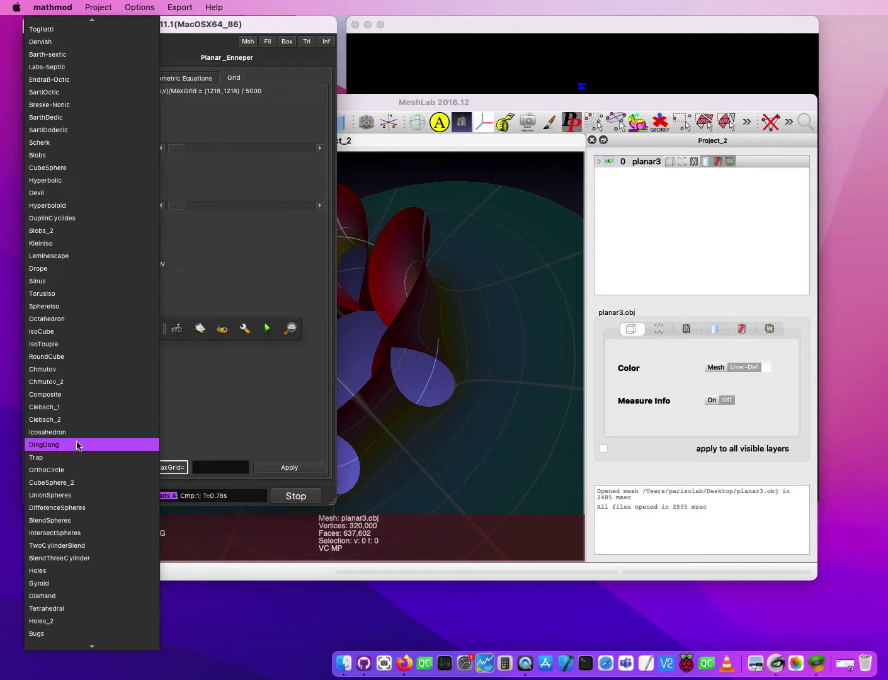
scroll(77, 445, "down", 15)
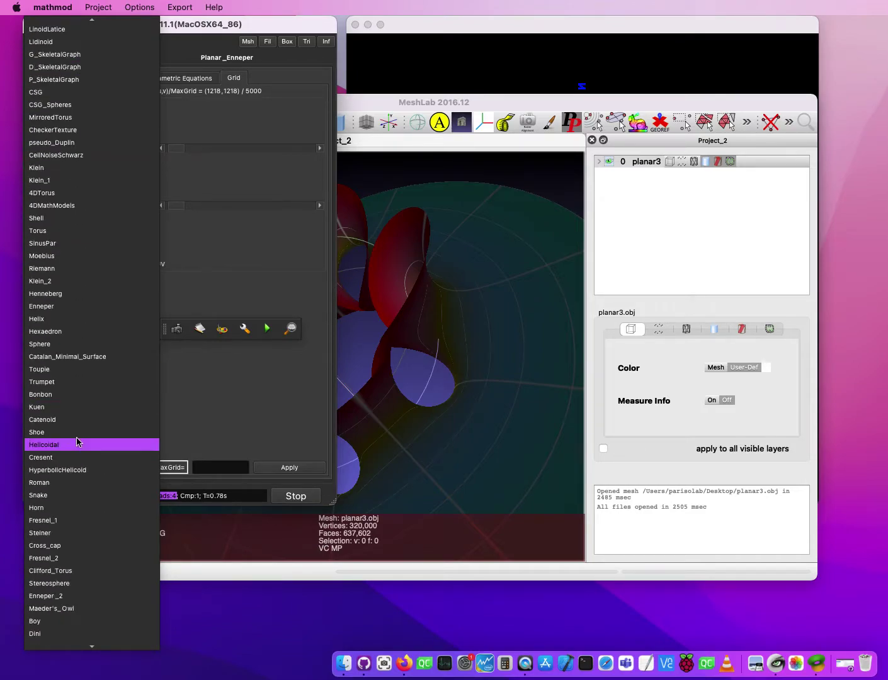
left_click(215, 114)
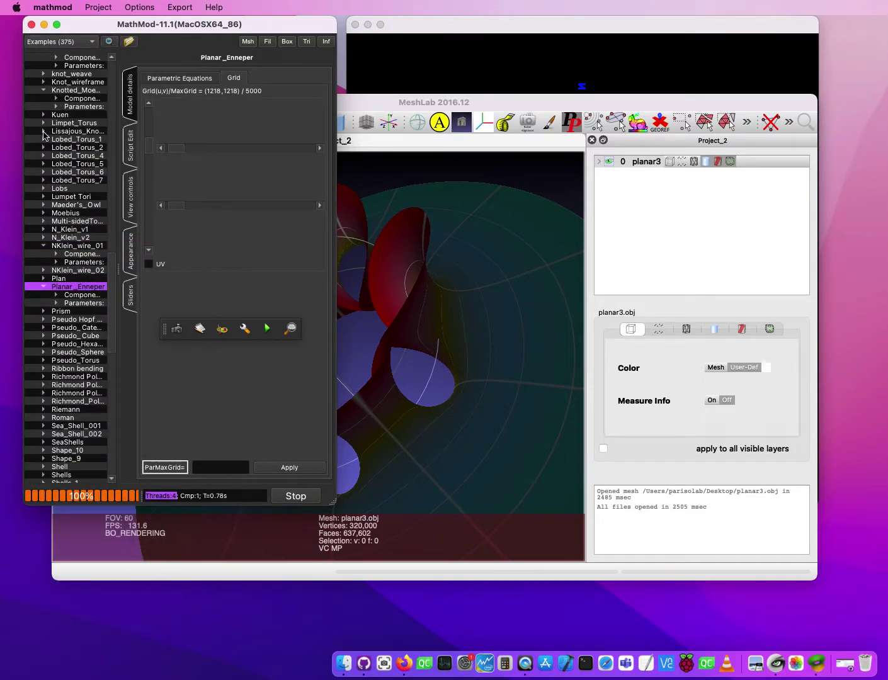
- Expand the 4D Tube example at the start of the Parametric group down to its 4DTube component's equations
left_click_drag(115, 269, 111, 63)
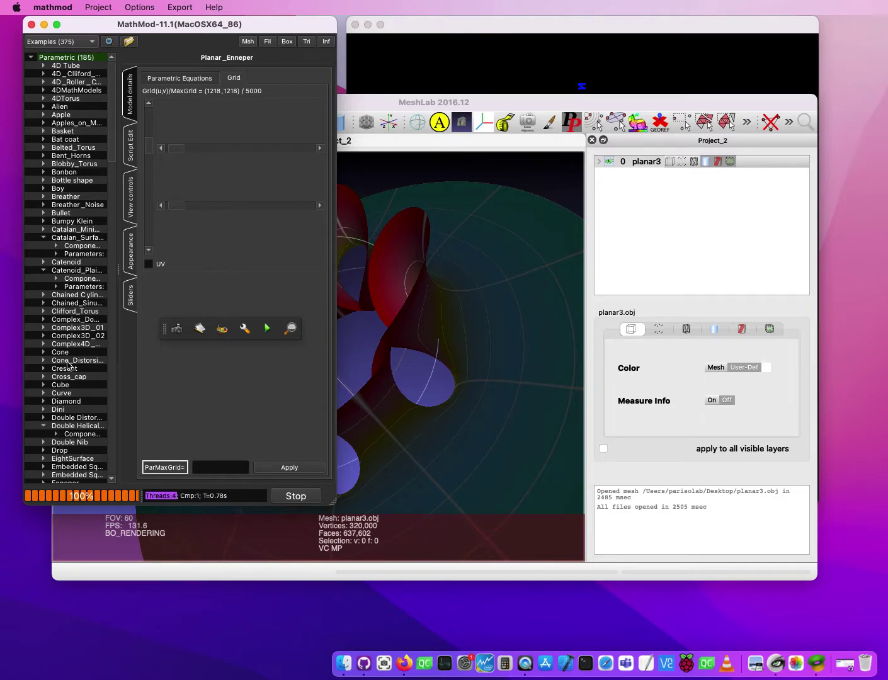
left_click(43, 66)
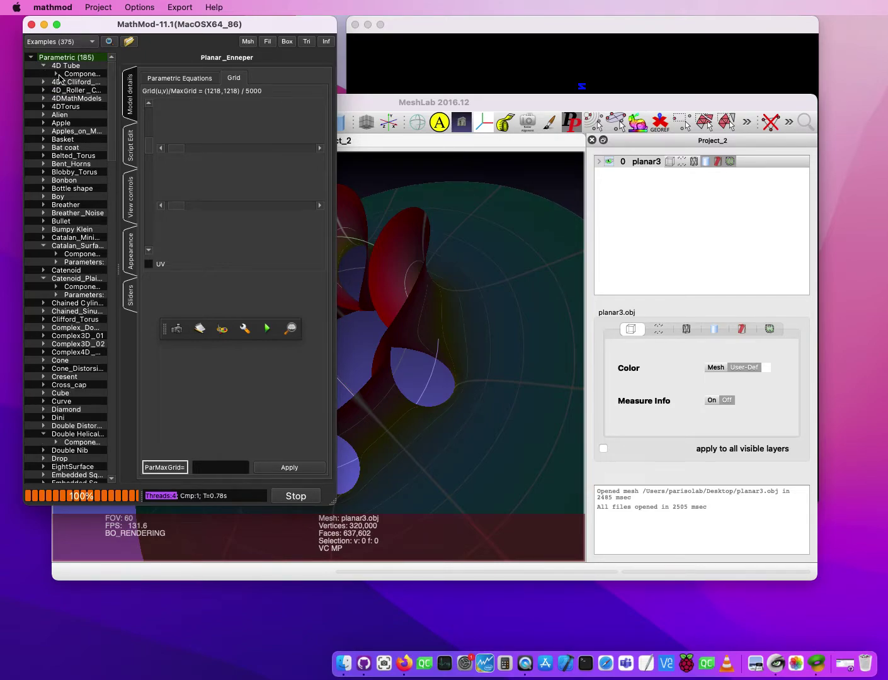
left_click(56, 74)
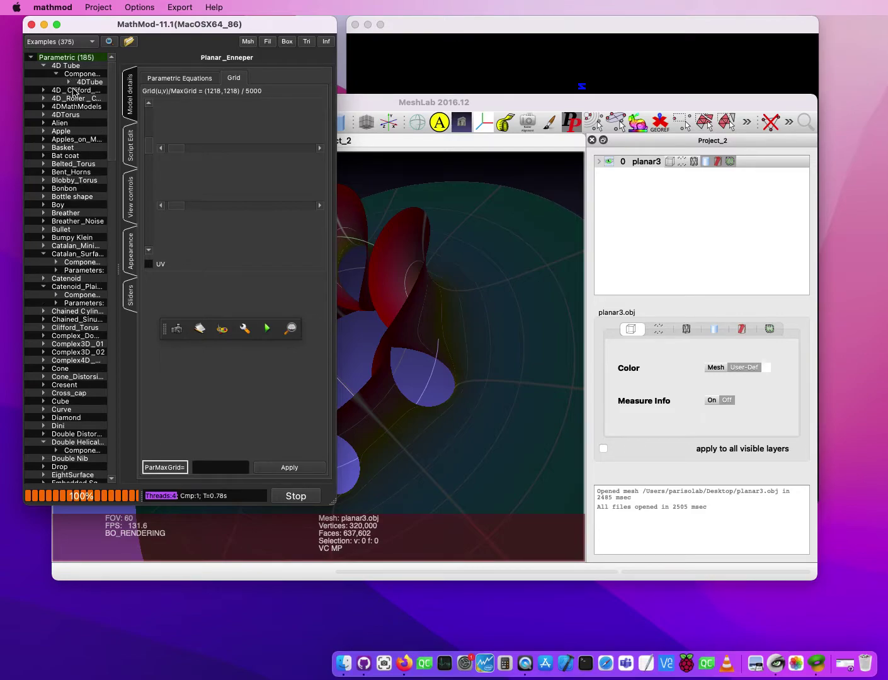
left_click(70, 83)
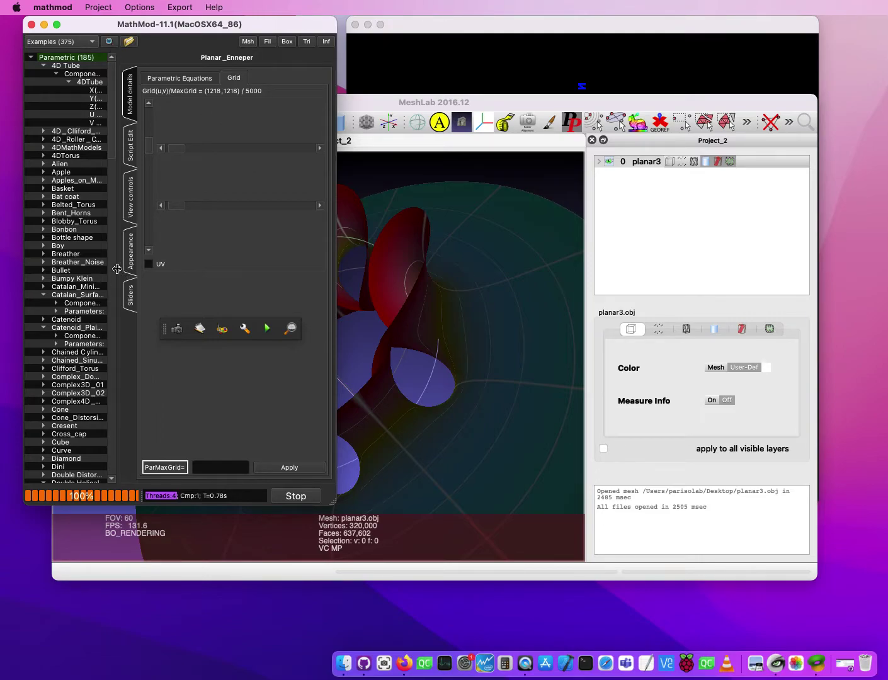
- Widen the example tree to read the 4D_Clliford_Ribbon example expanded down to its component's equations, and hide the tree
left_click_drag(120, 273, 287, 272)
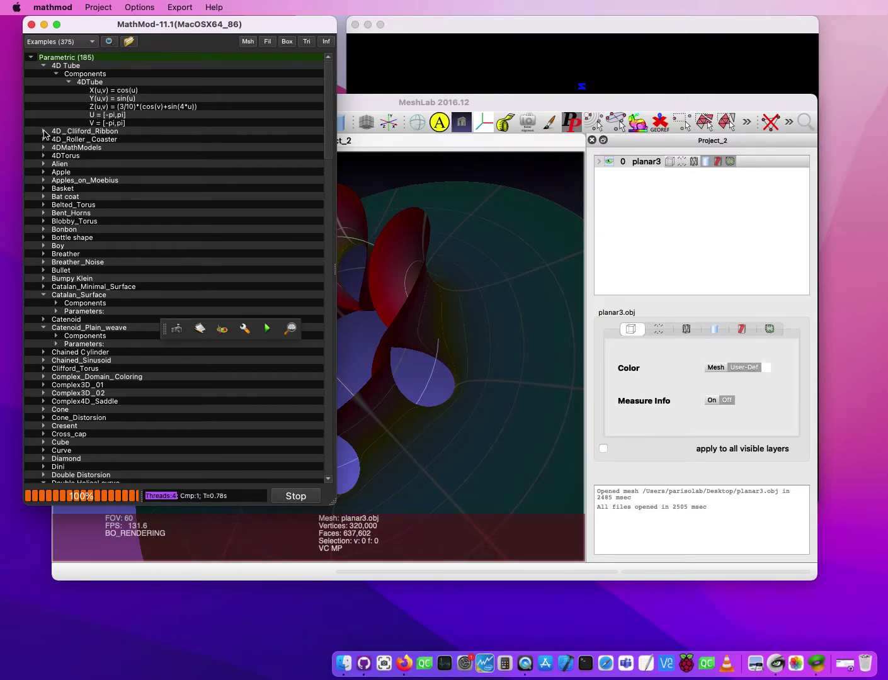
left_click(44, 131)
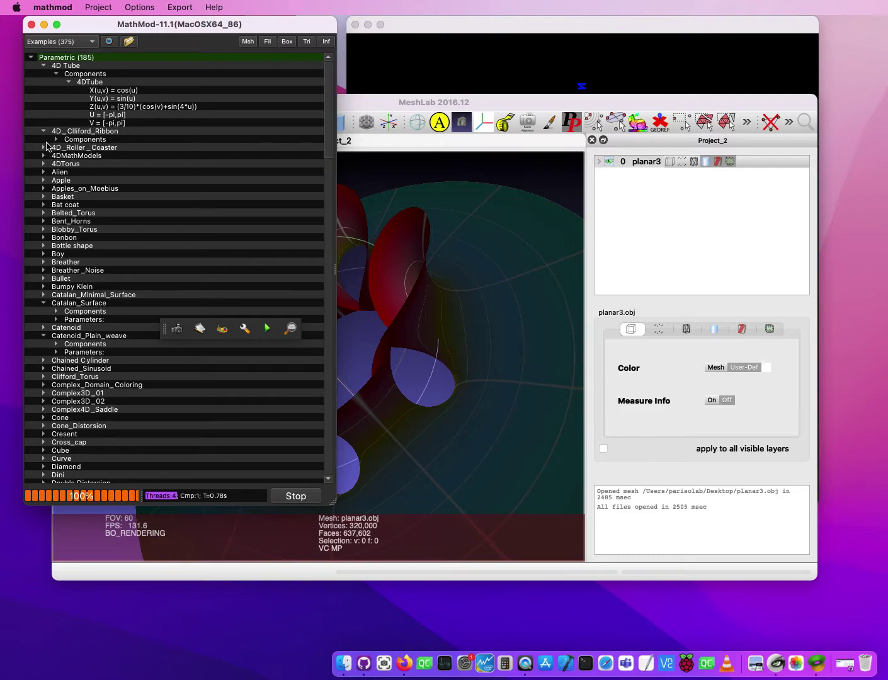
left_click(57, 140)
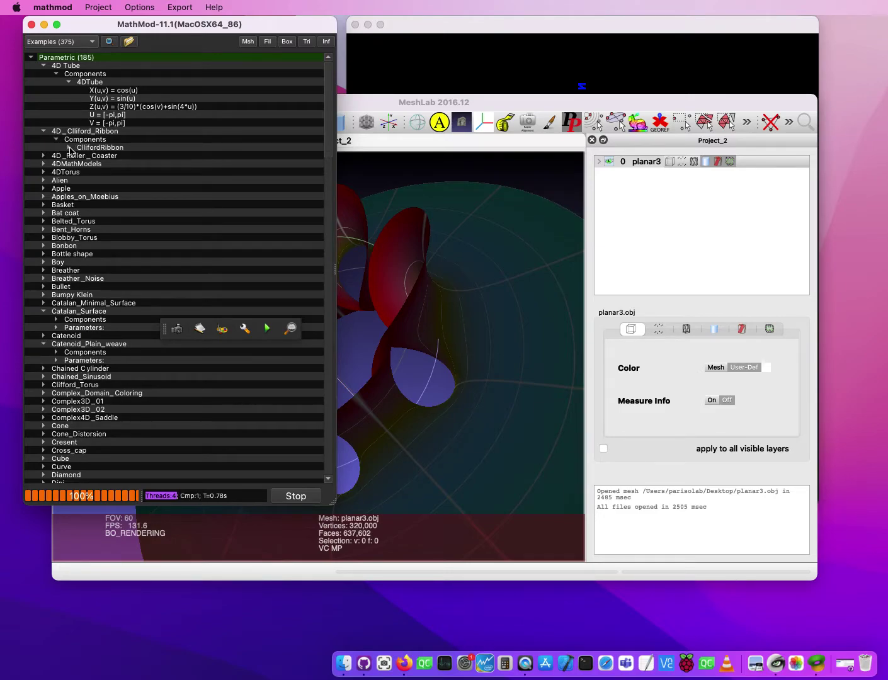
left_click(69, 148)
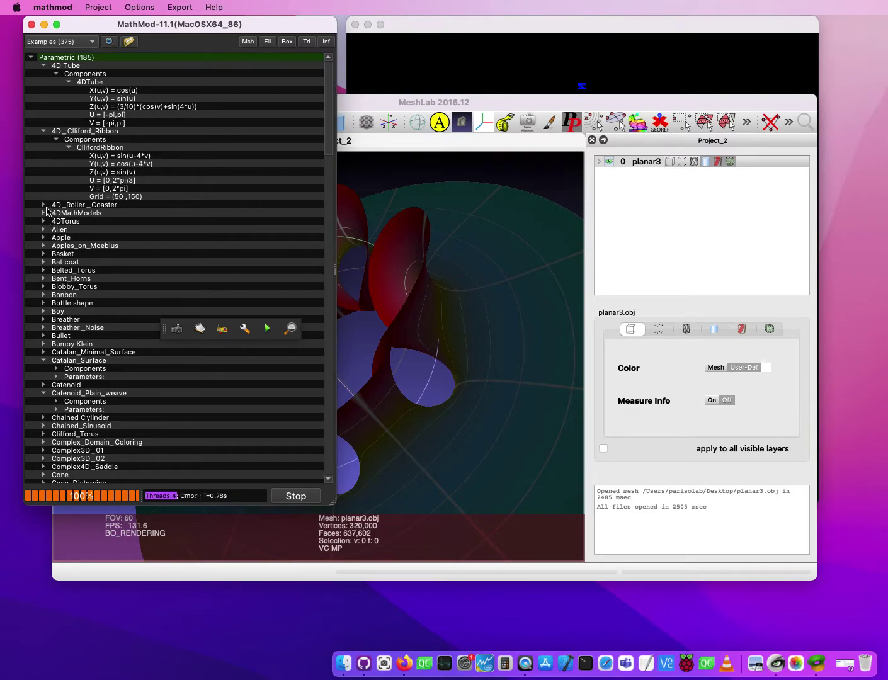
left_click(110, 41)
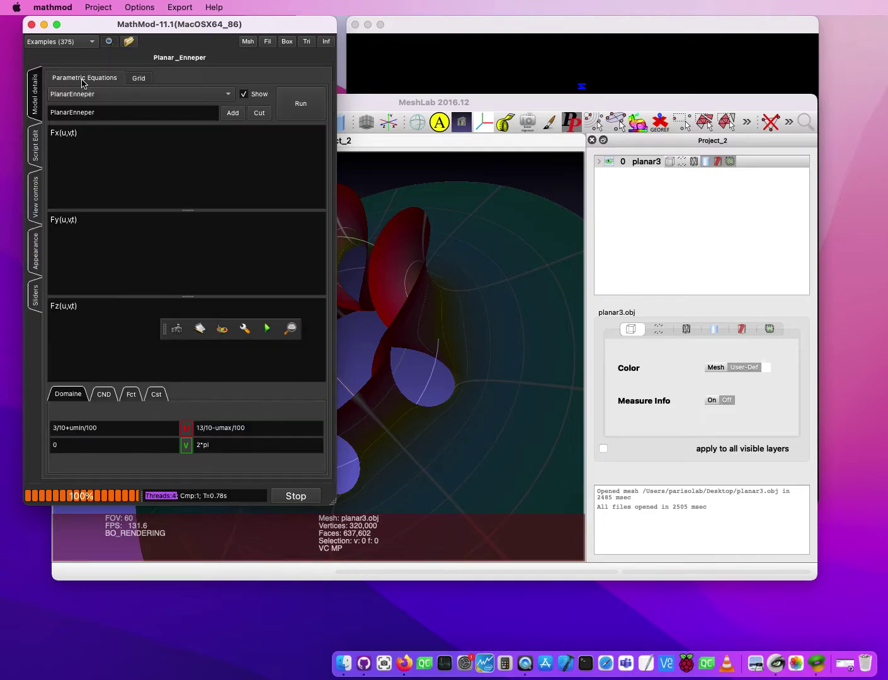
- Show the Planar_Enneper script and dock the floating toolbar beneath it, just above the progress bar
left_click(36, 144)
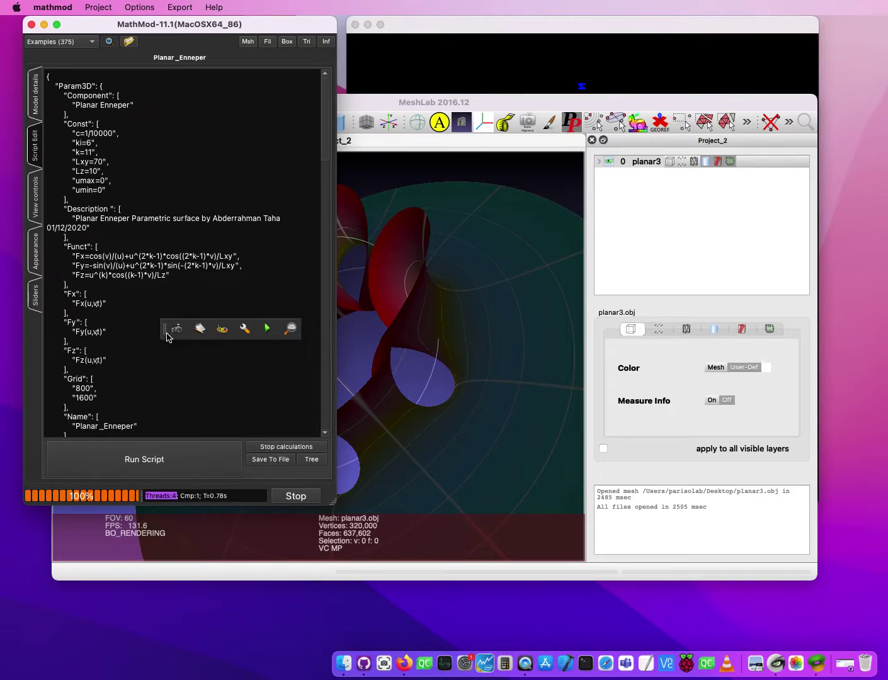
left_click_drag(165, 333, 85, 462)
left_click_drag(73, 471, 80, 484)
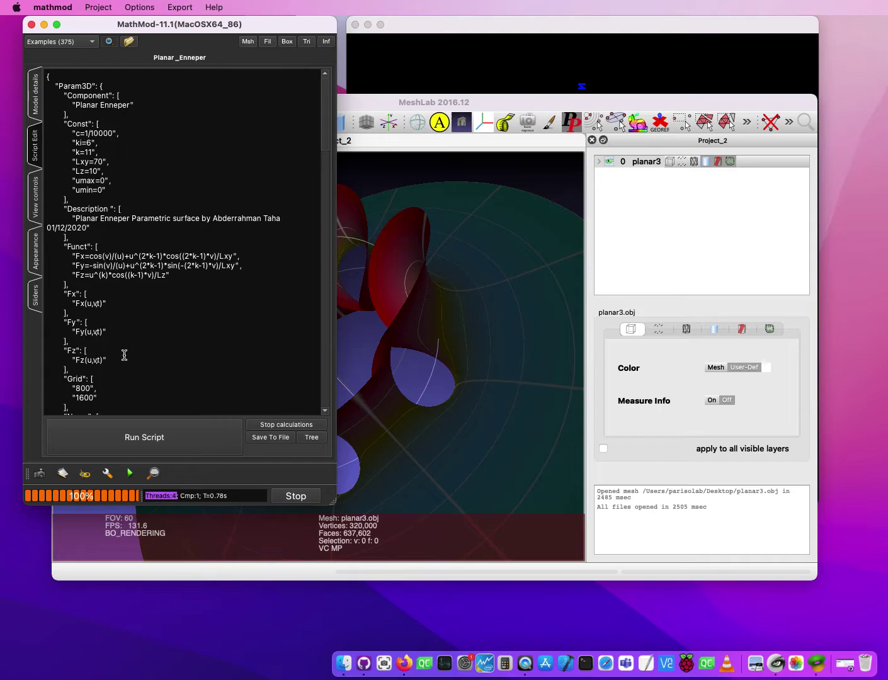
- Bring the 3D model window to the front and arrange it edge to edge beside the main MathMod window
left_click(563, 25)
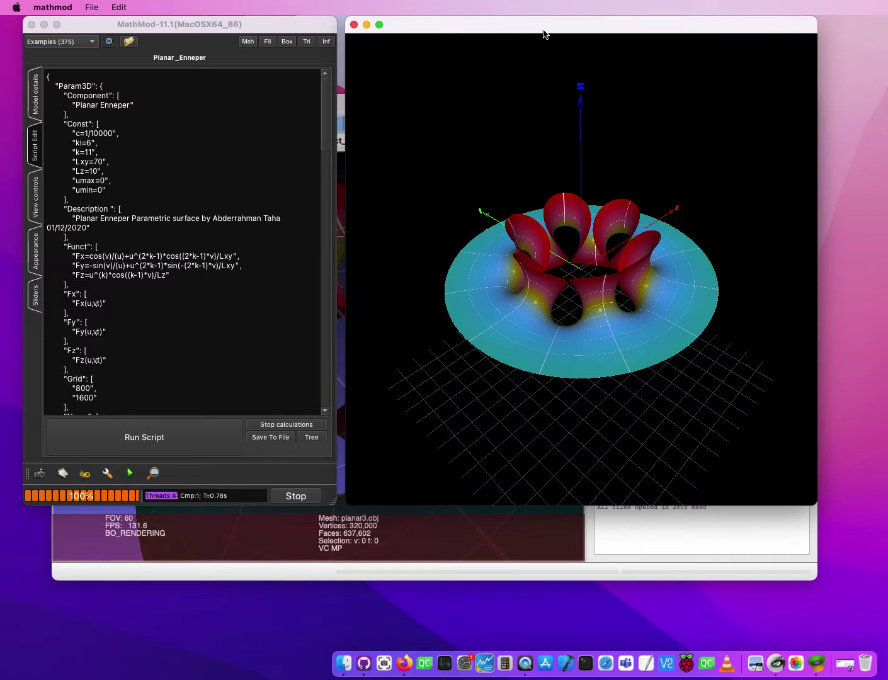
left_click_drag(287, 23, 290, 27)
left_click_drag(553, 30, 523, 33)
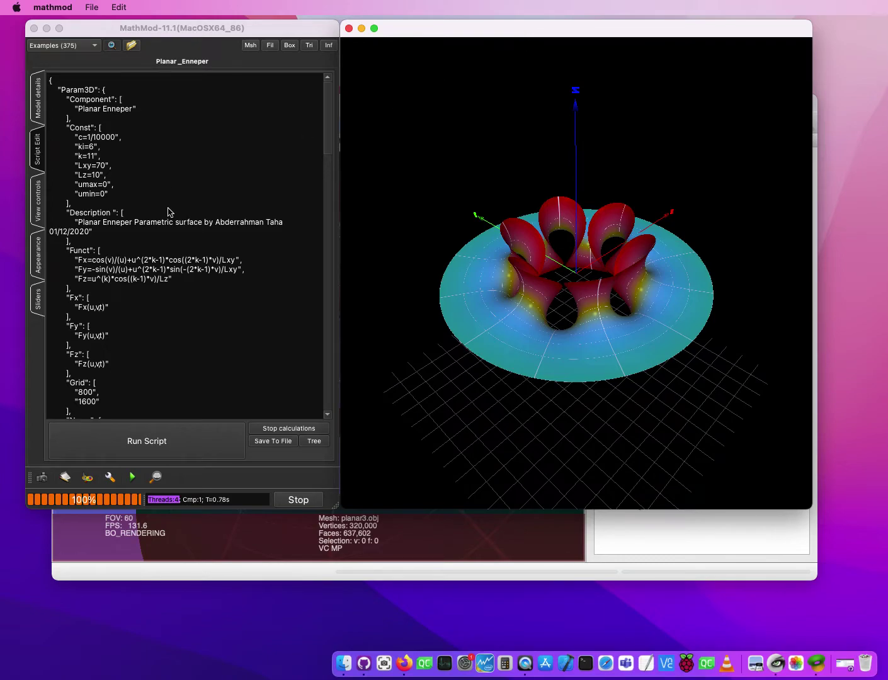
- Review the Planar_Enneper model's parametric equations and grid settings, and return to its script
left_click(39, 110)
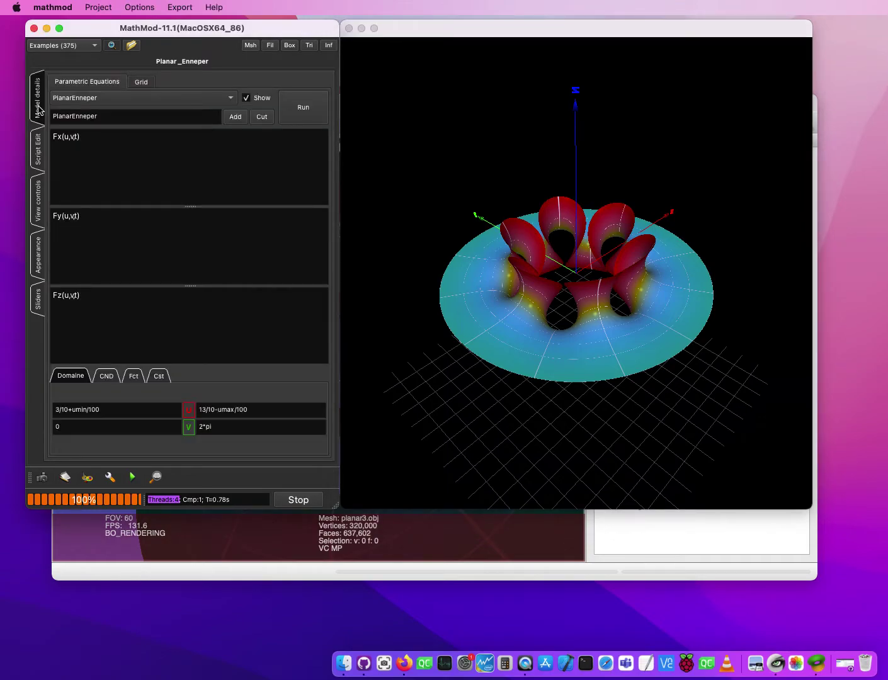
left_click(140, 82)
left_click(73, 85)
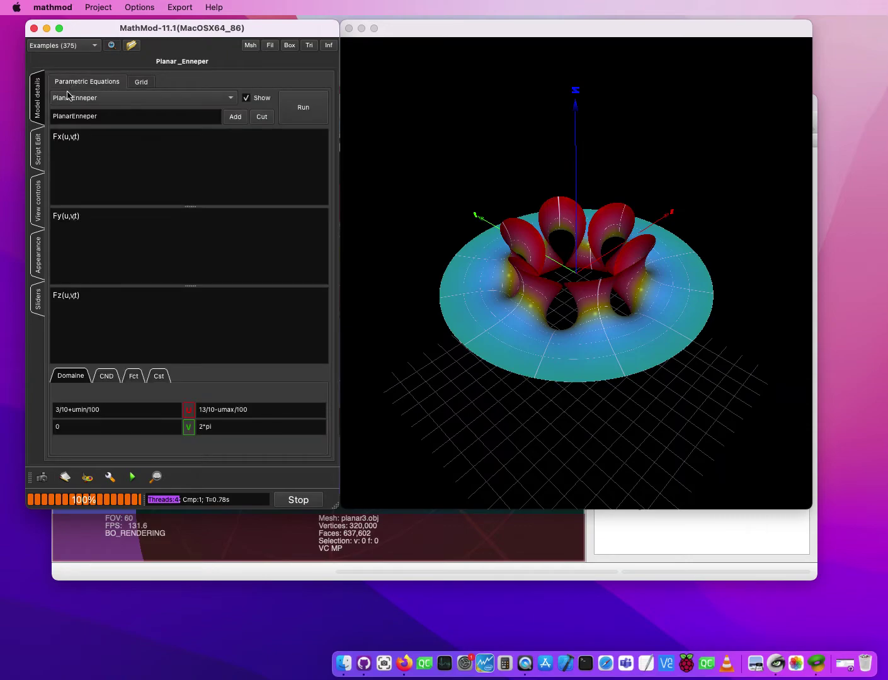
left_click(38, 156)
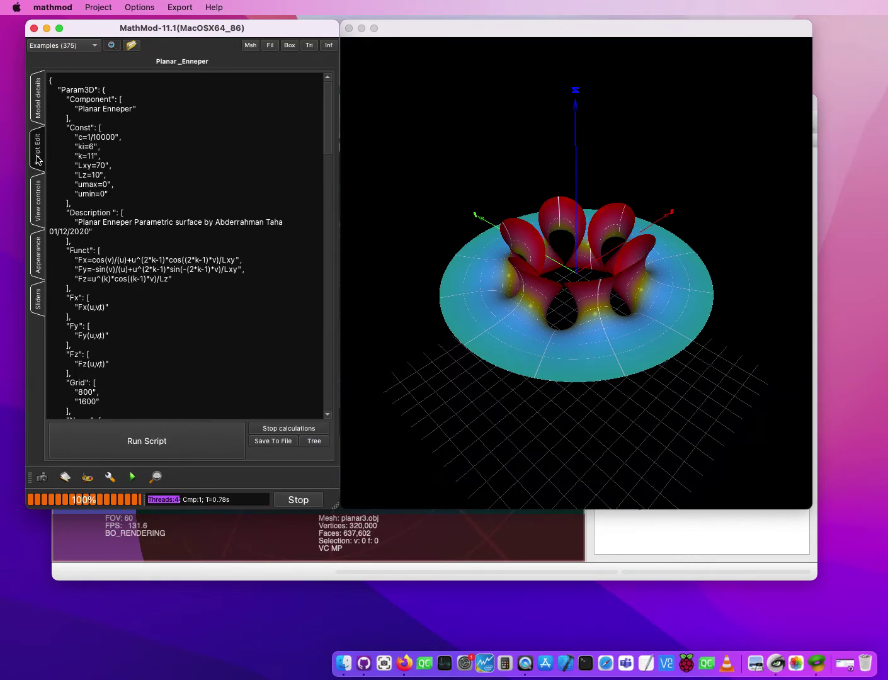